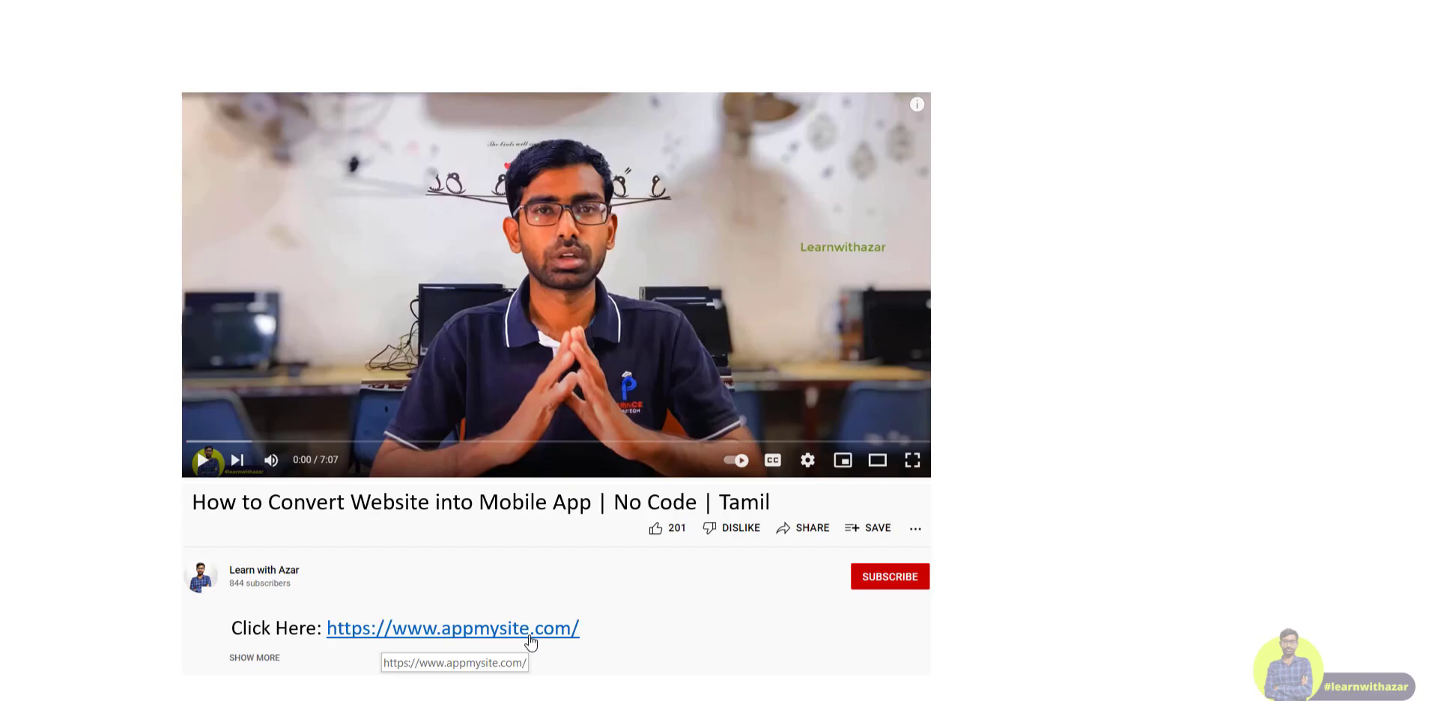
Open the appmysite.com link from the YouTube video's description.
click(531, 642)
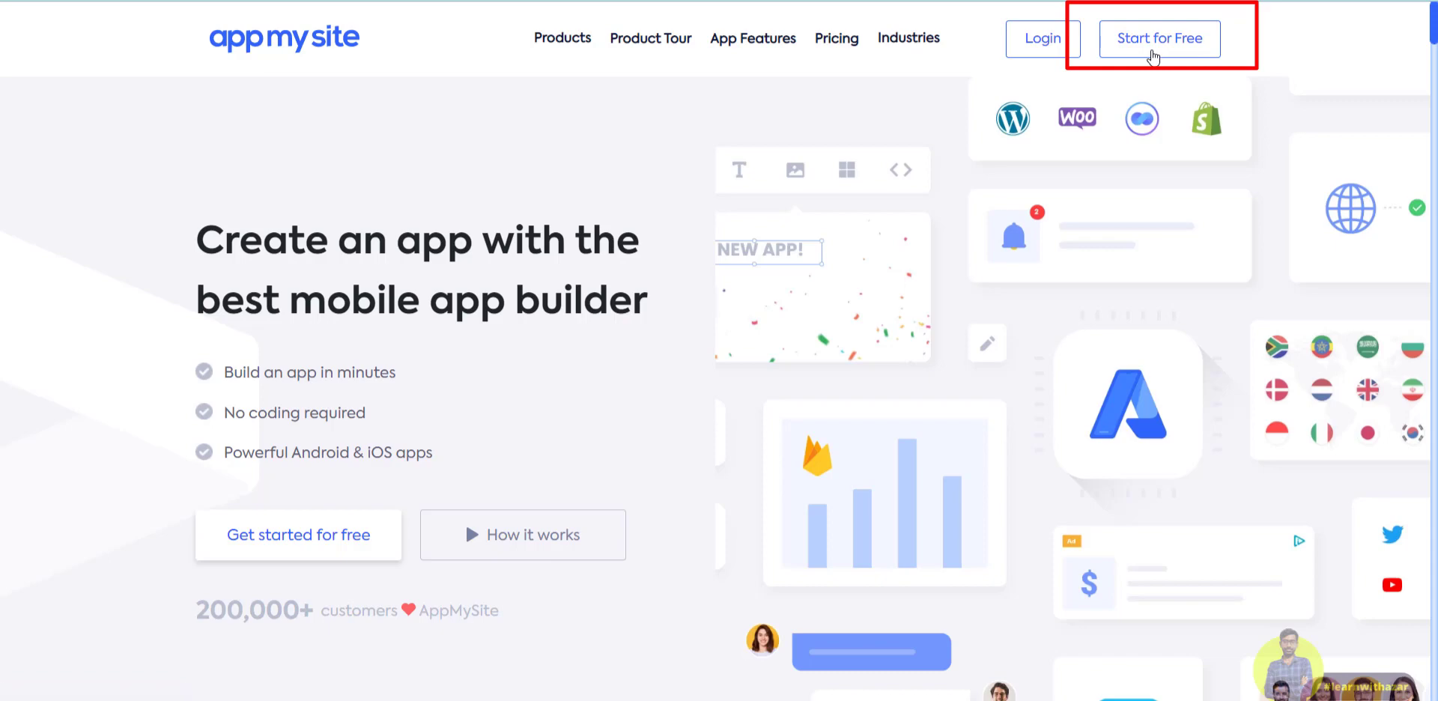
Choose 'Start for Free' in AppMySite's top navigation to begin sign-up.
click(1152, 53)
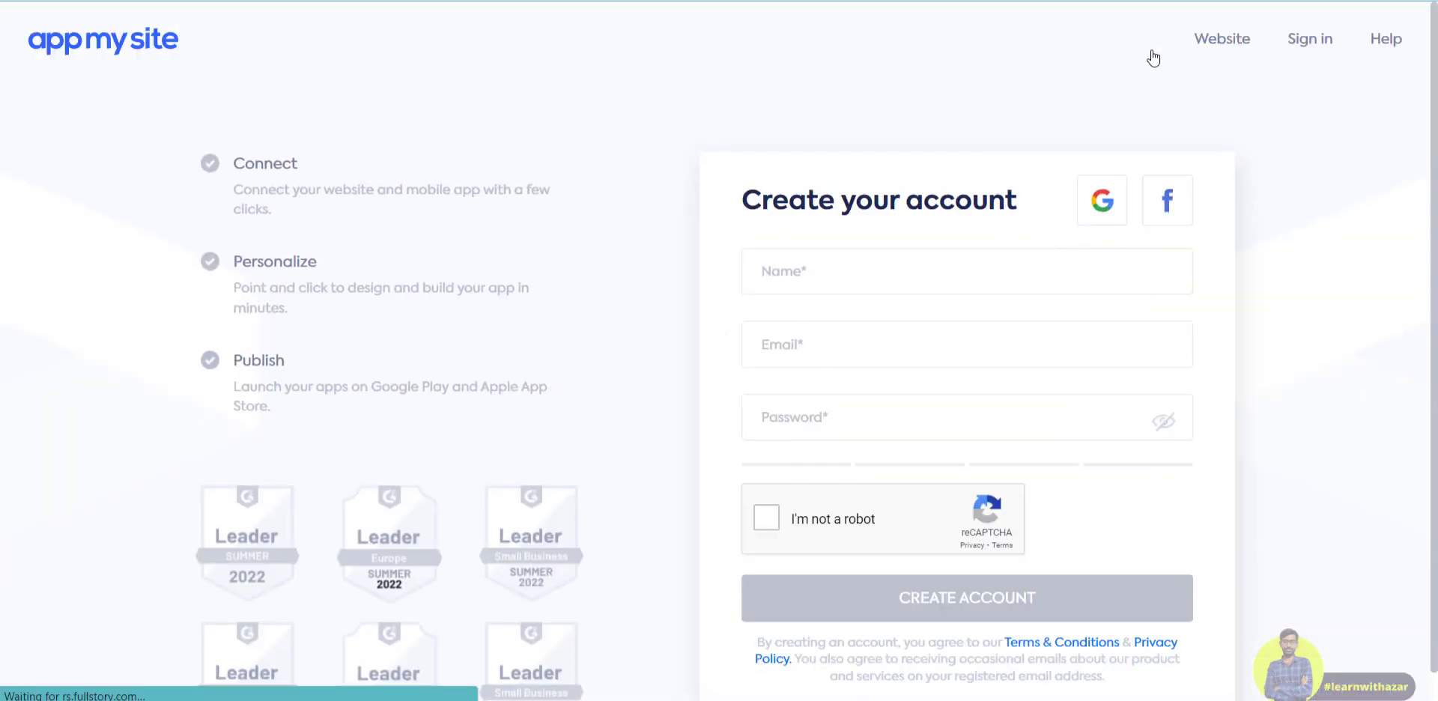
Choose Google sign-up on the 'Create your account' form.
click(1101, 211)
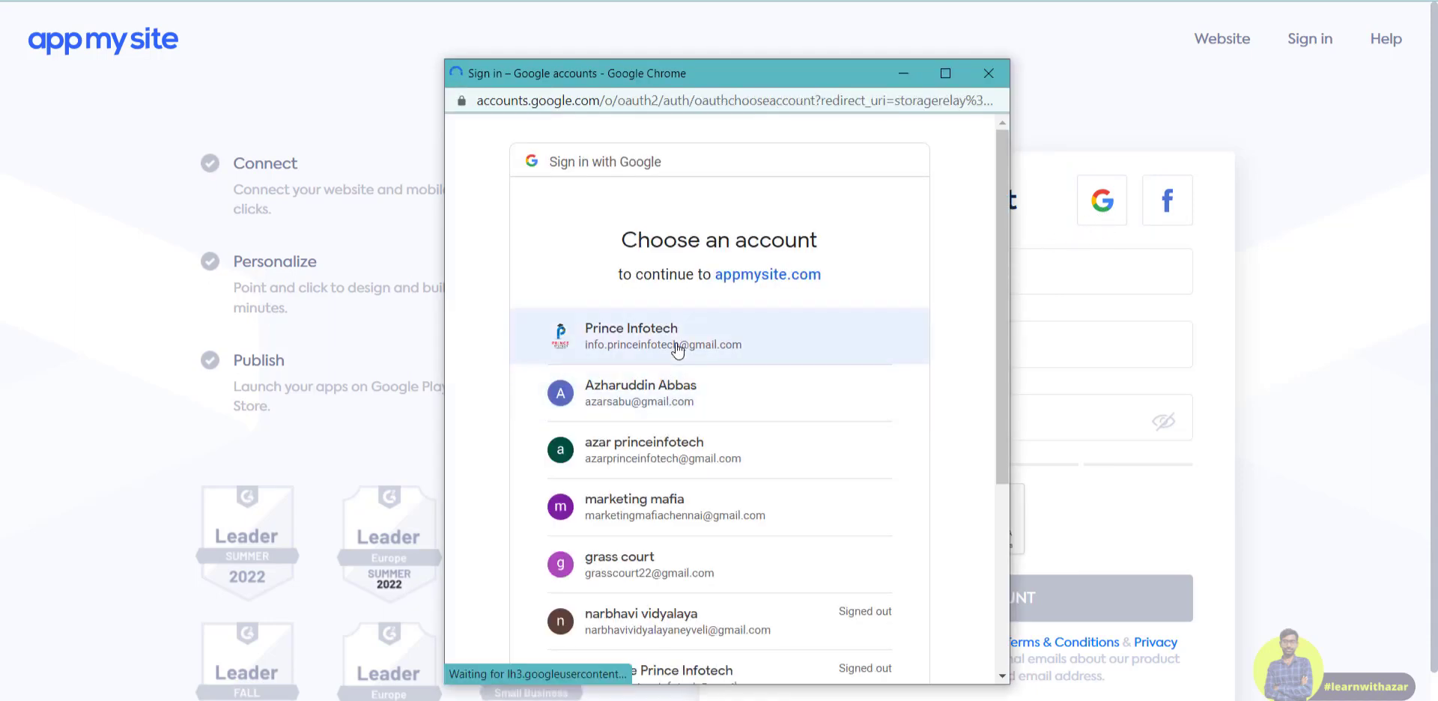
scroll(678, 350, down, 1)
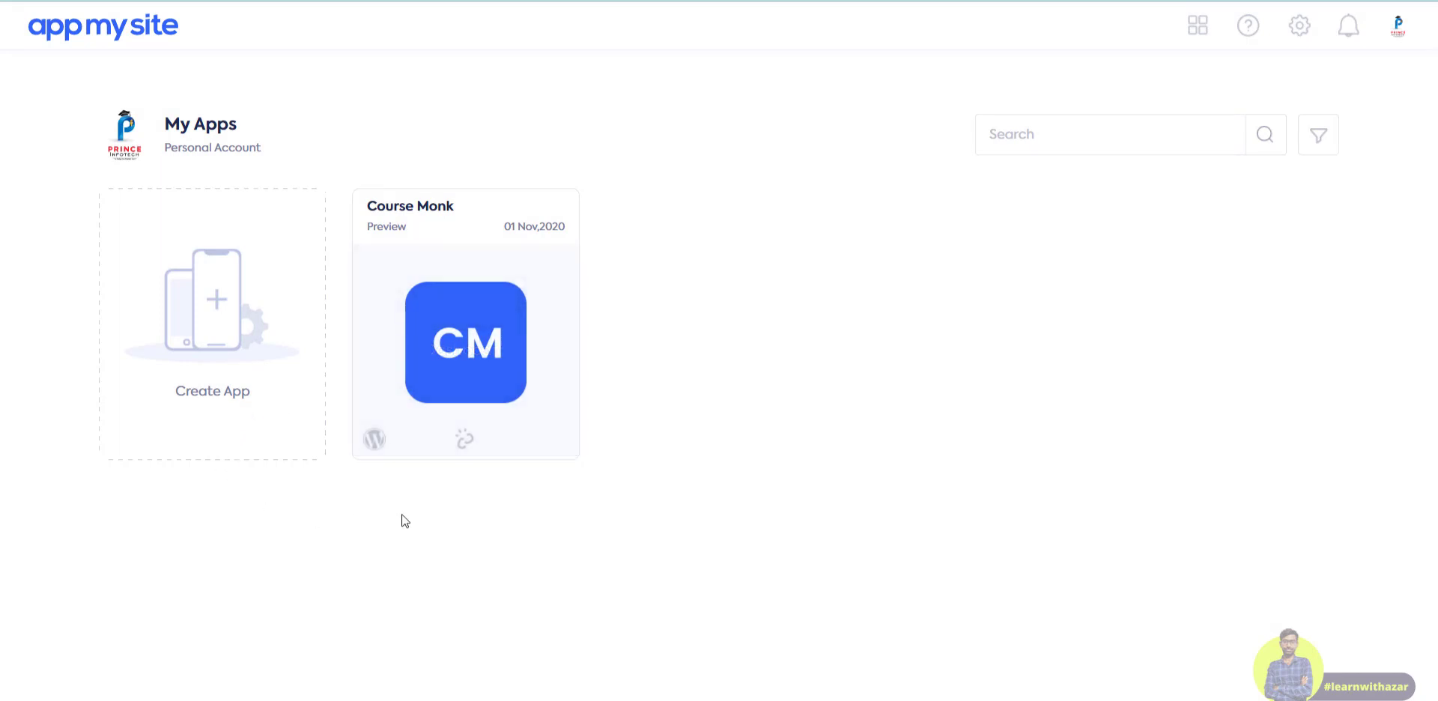
Start a new app named 'Hello Fitness' as a WooCommerce App.
click(203, 336)
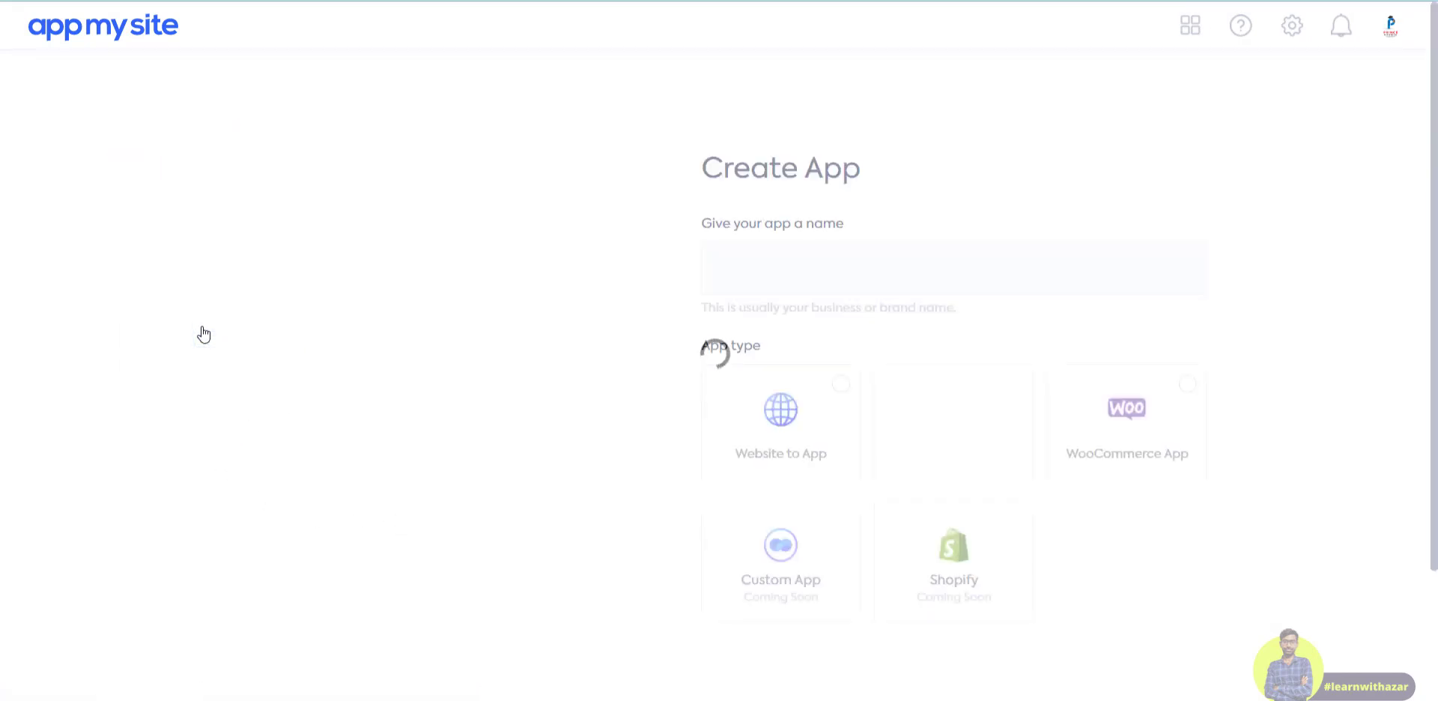
click(847, 269)
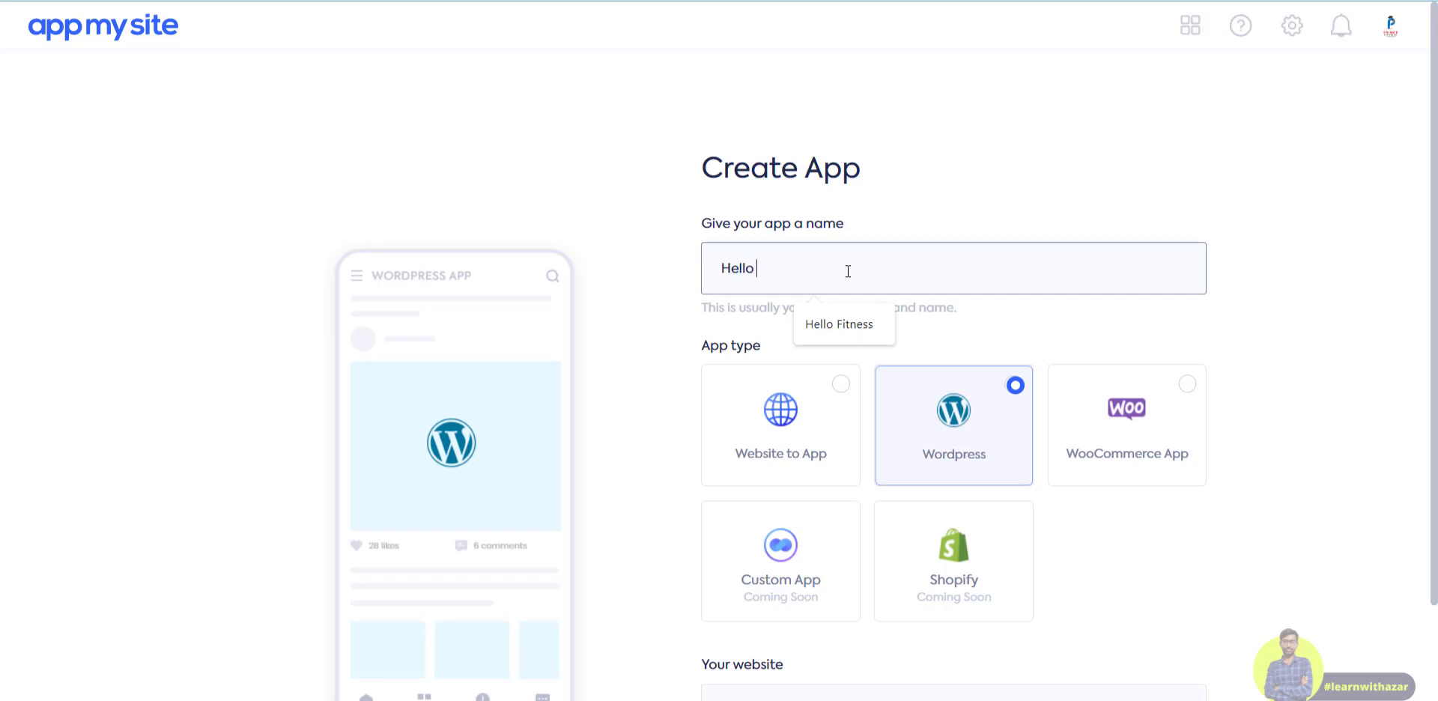
key(Escape)
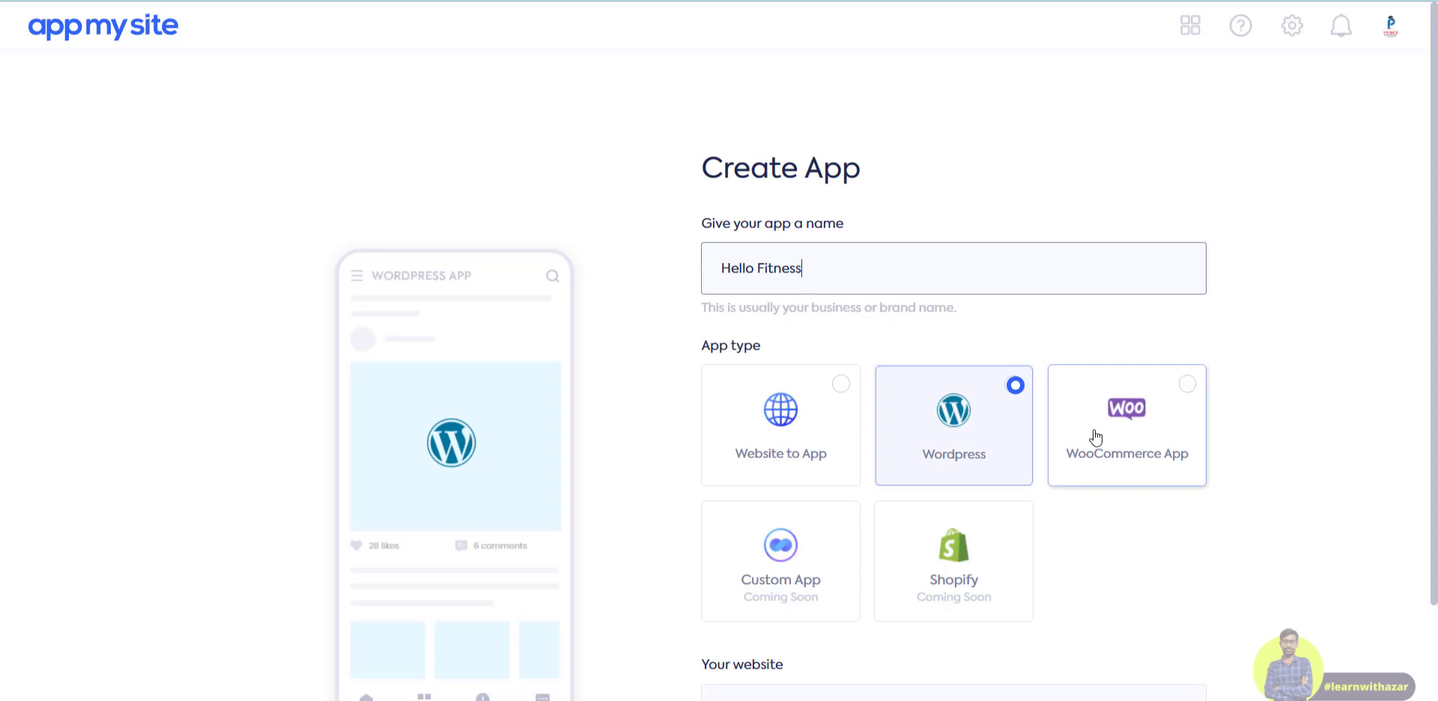
click(1169, 409)
scroll(1146, 522, down, 2)
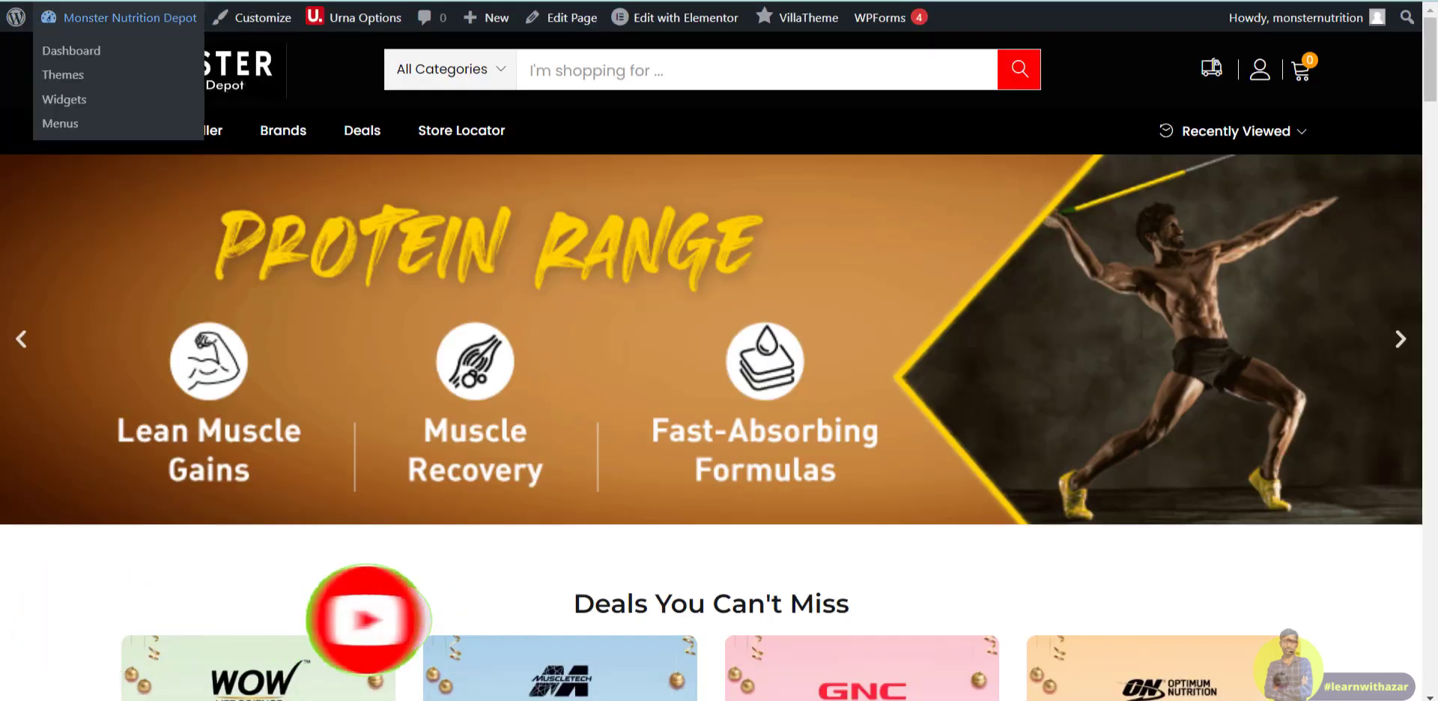
Enter learnwithazar.online as the website URL without the trailing slash and create the app.
right_click(247, 2)
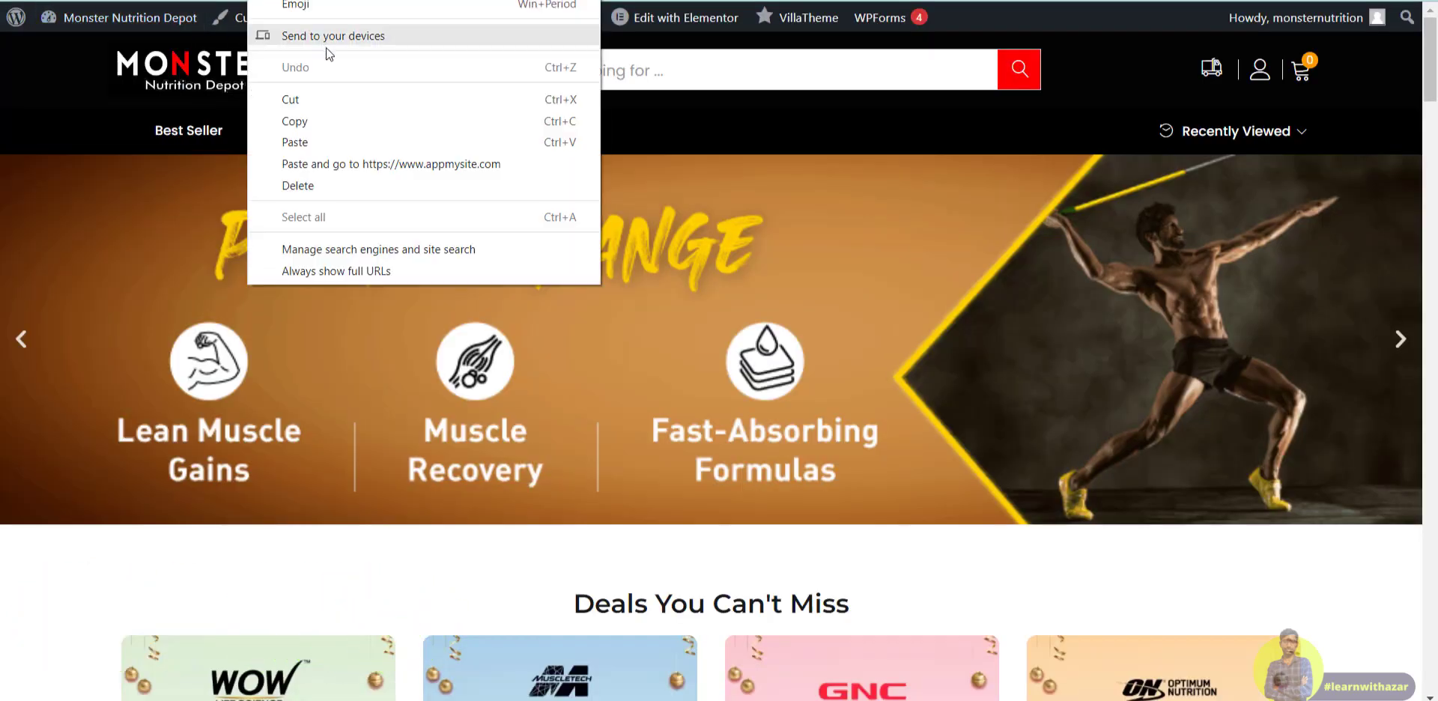
click(346, 119)
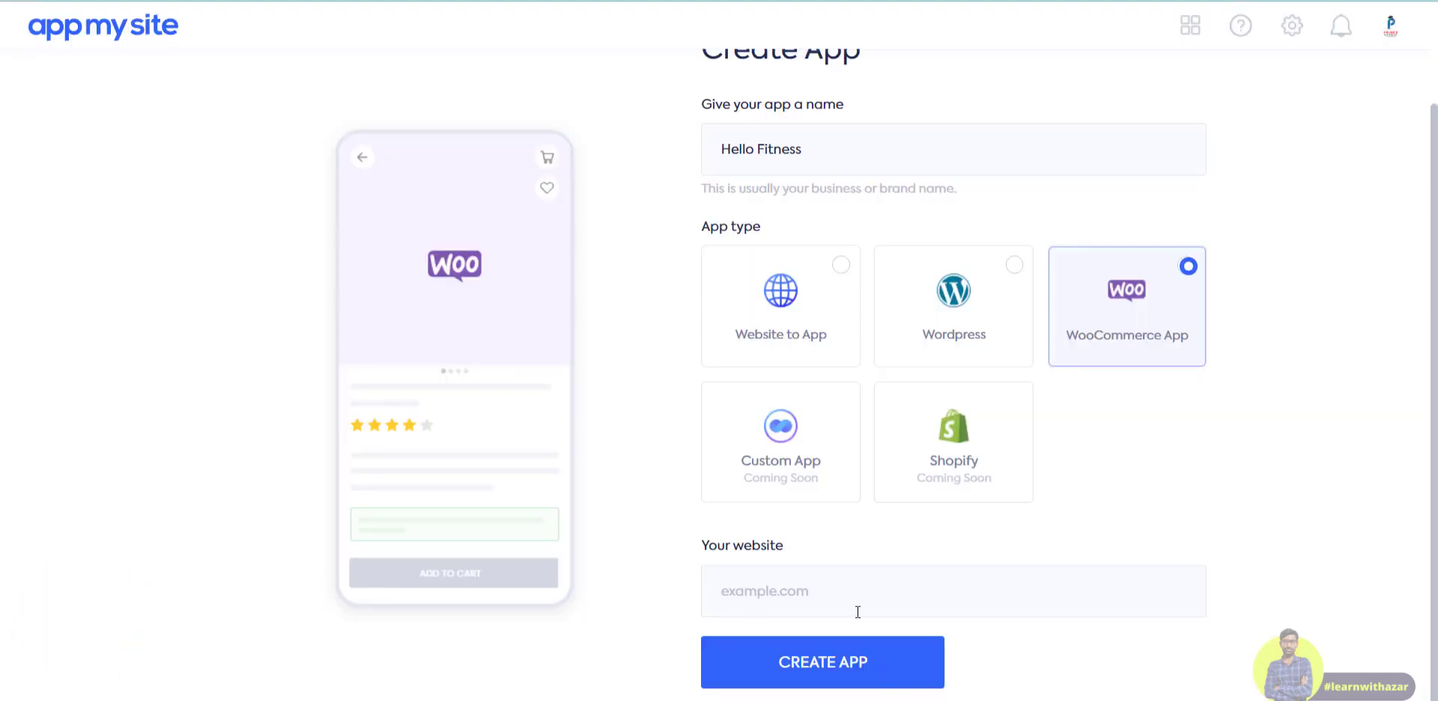
click(860, 603)
key(ctrl+v)
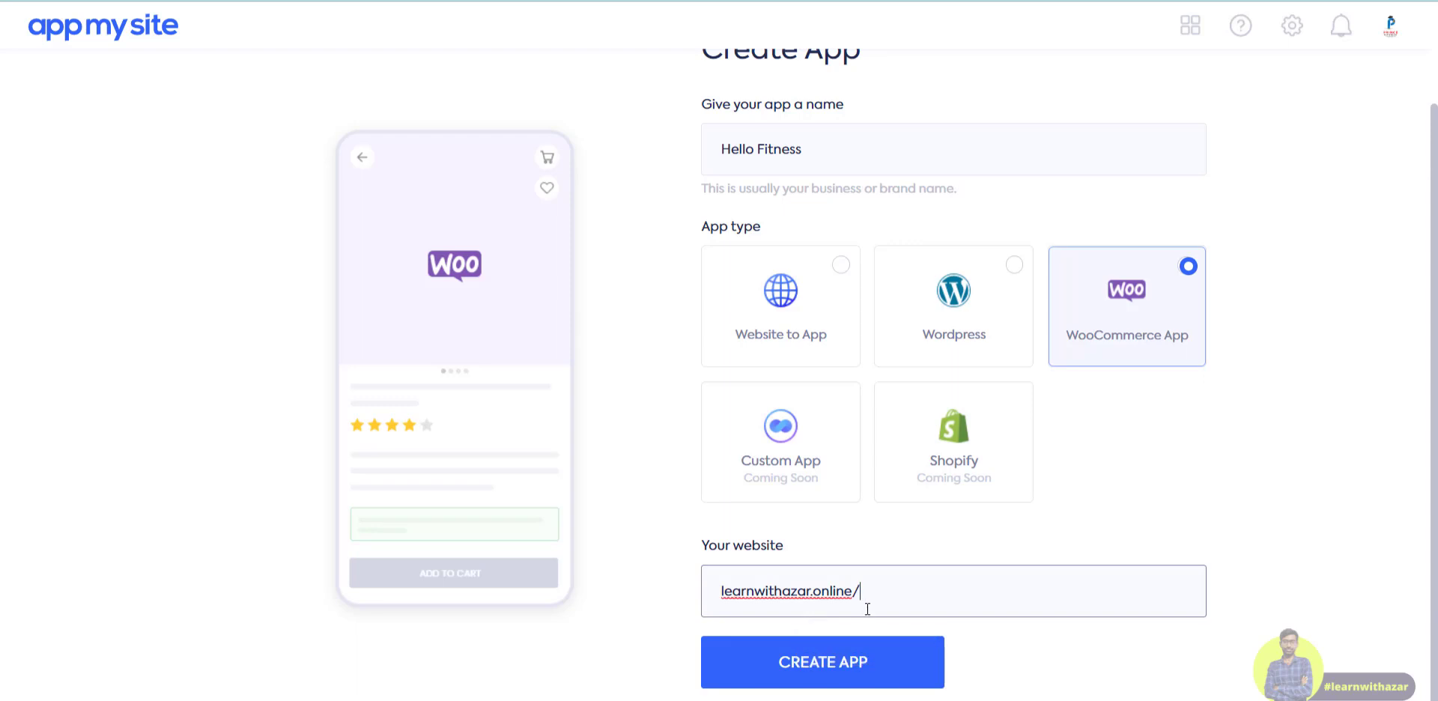
key(BackSpace)
click(865, 663)
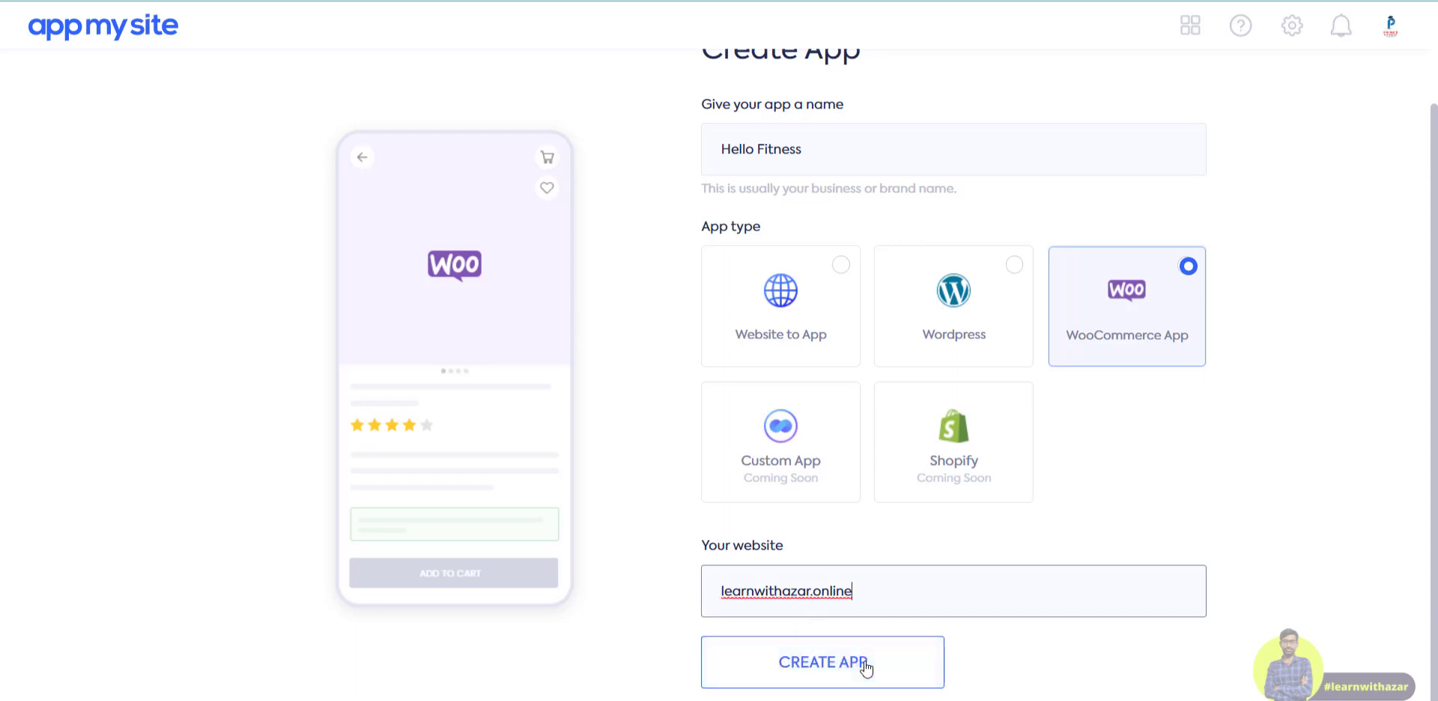
click(867, 666)
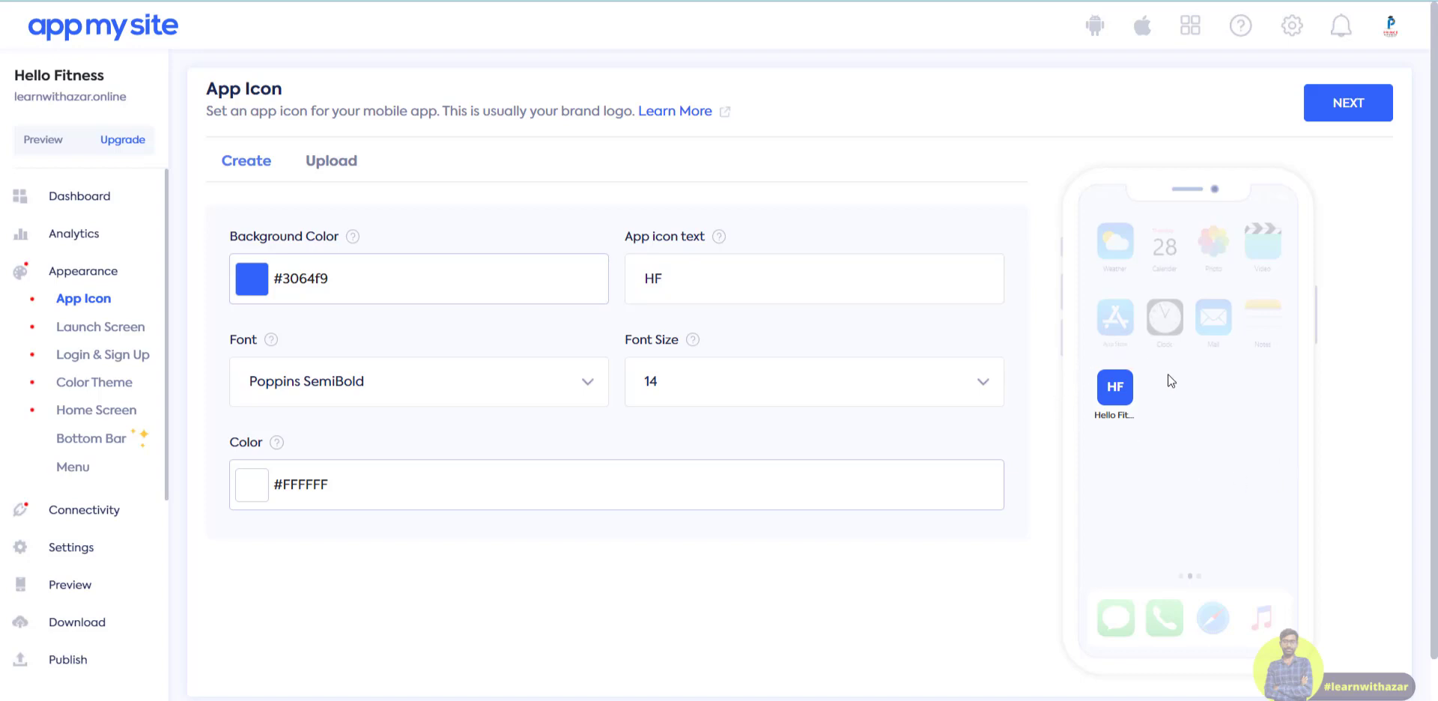
Upload and crop the hellofit image as the app icon, then continue to Launch Screen.
click(334, 175)
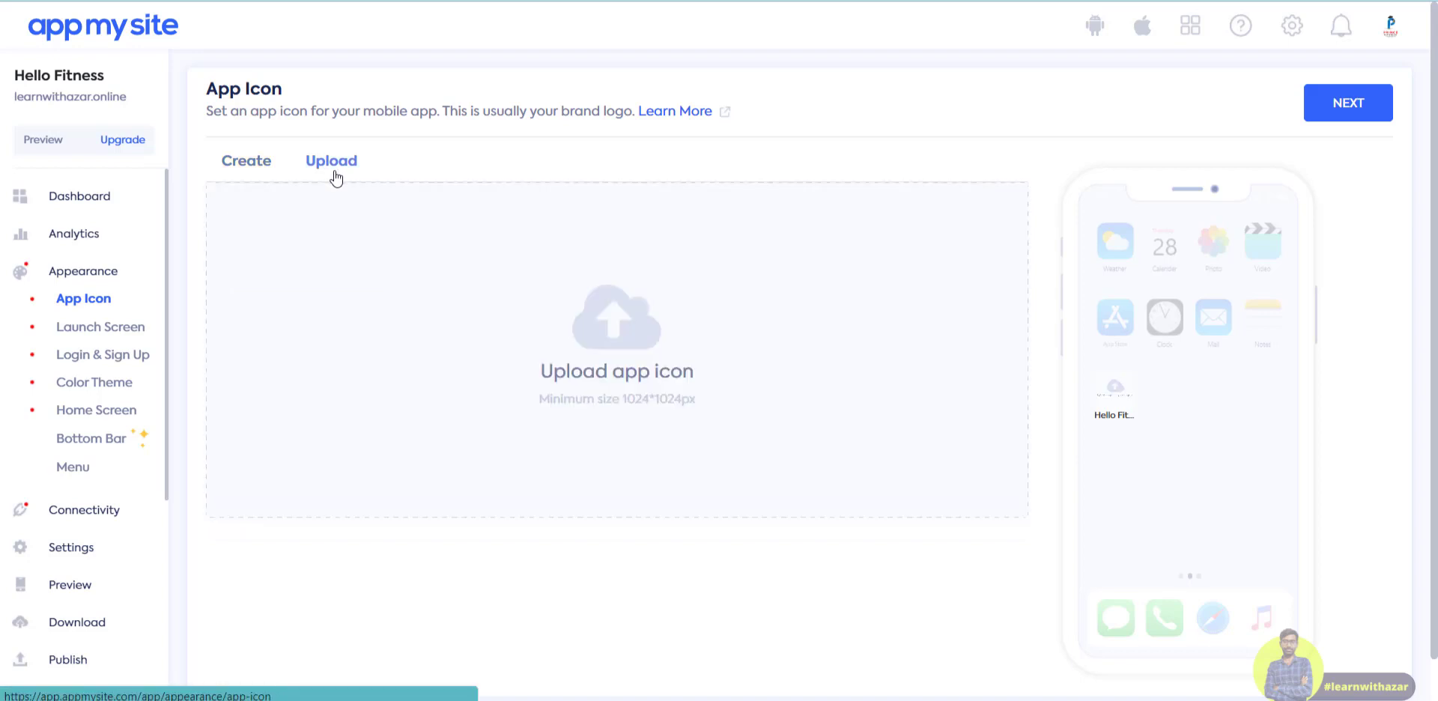
click(626, 367)
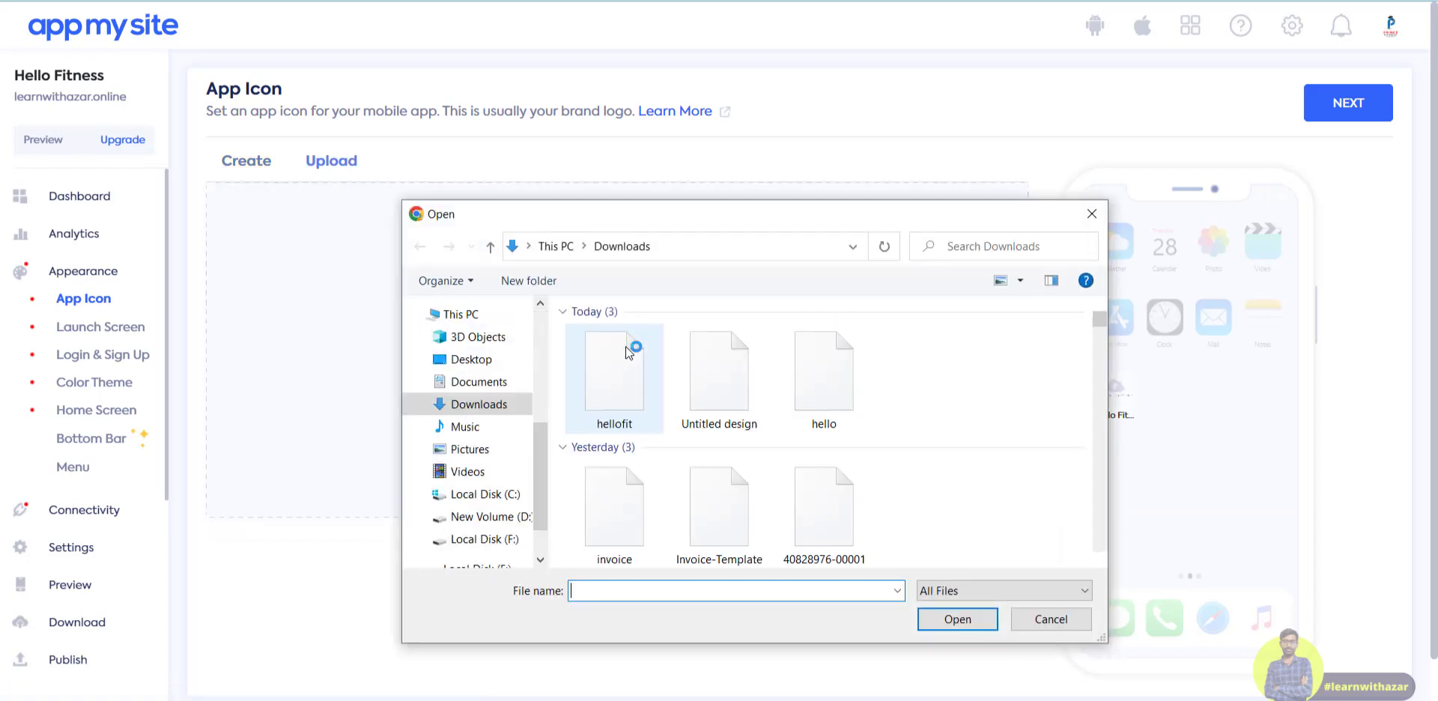
click(640, 376)
click(968, 620)
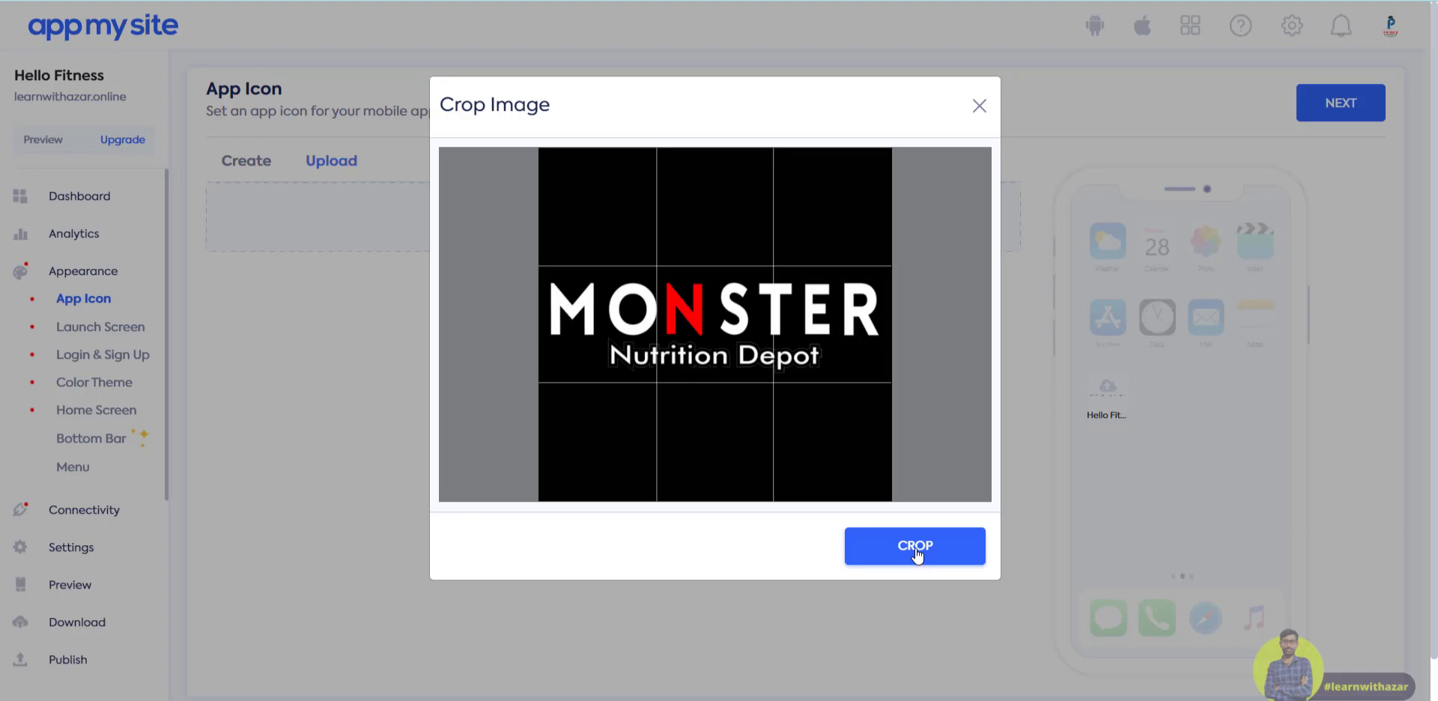
click(916, 555)
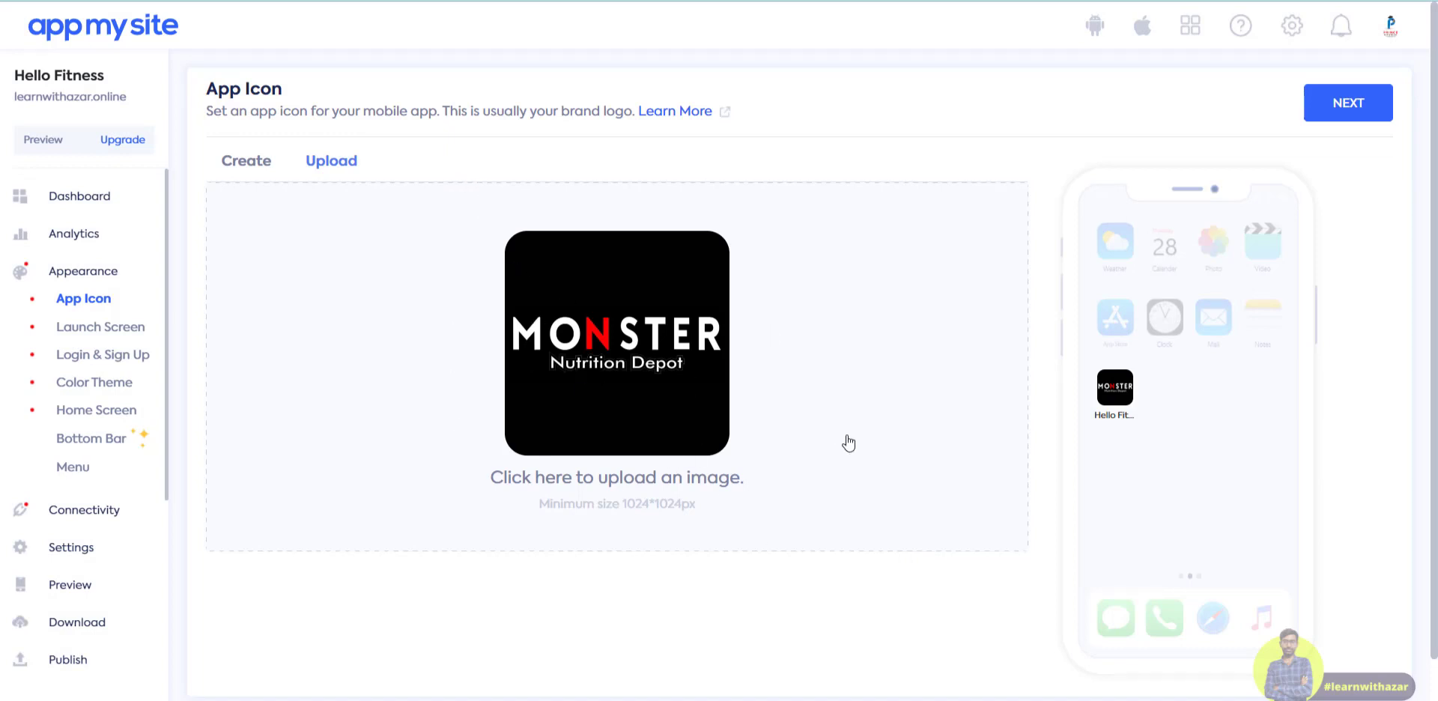
click(1369, 111)
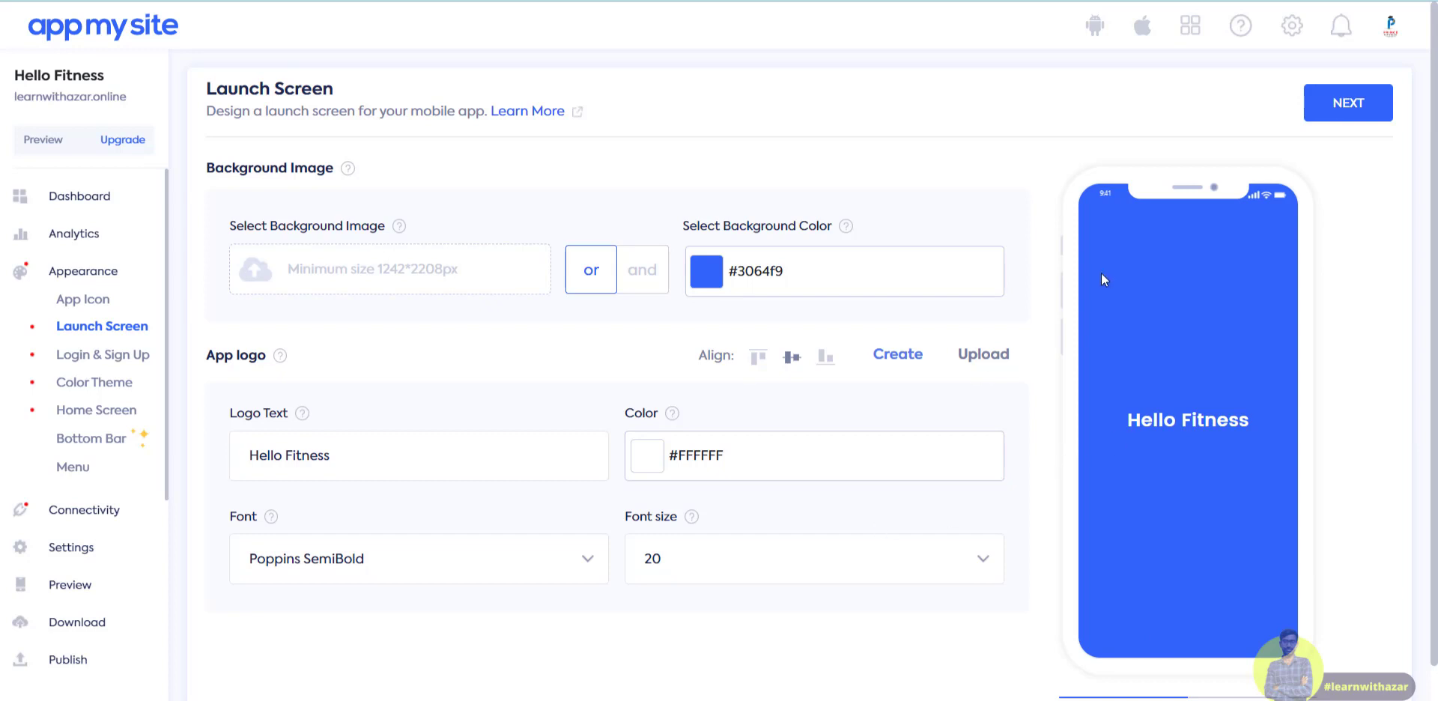
Set the launch screen background to black (#000000), keeping the existing logo font.
click(704, 286)
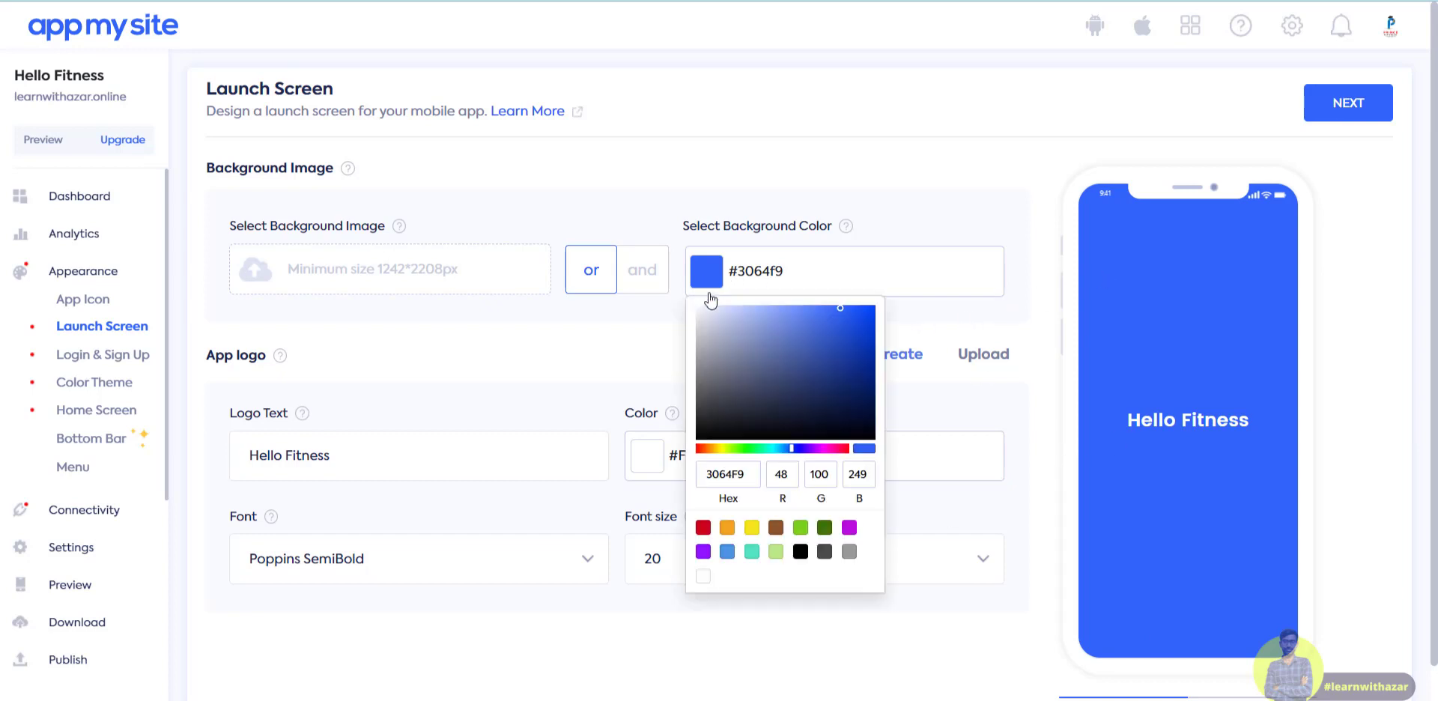
click(800, 552)
click(917, 174)
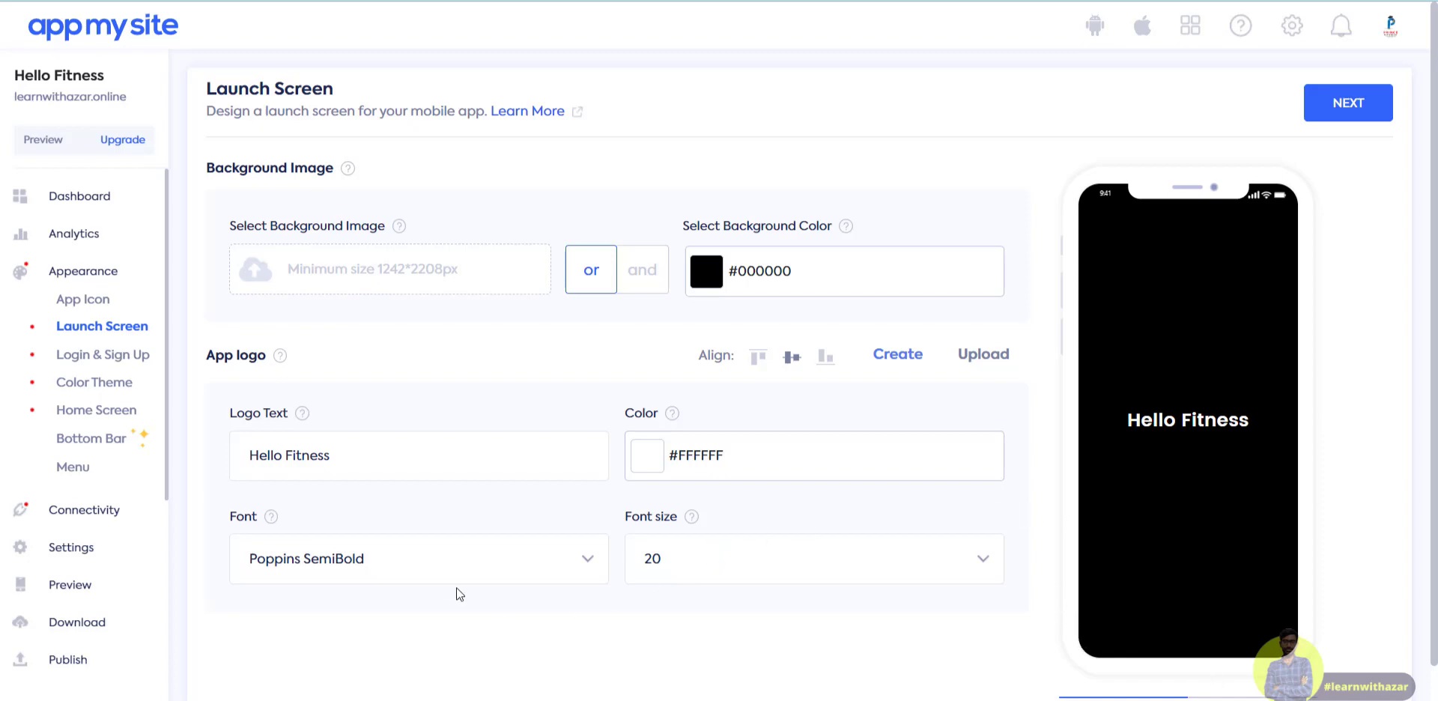
click(476, 567)
click(477, 567)
On the Login & Sign Up screen, set the background to black (#000000).
click(1361, 112)
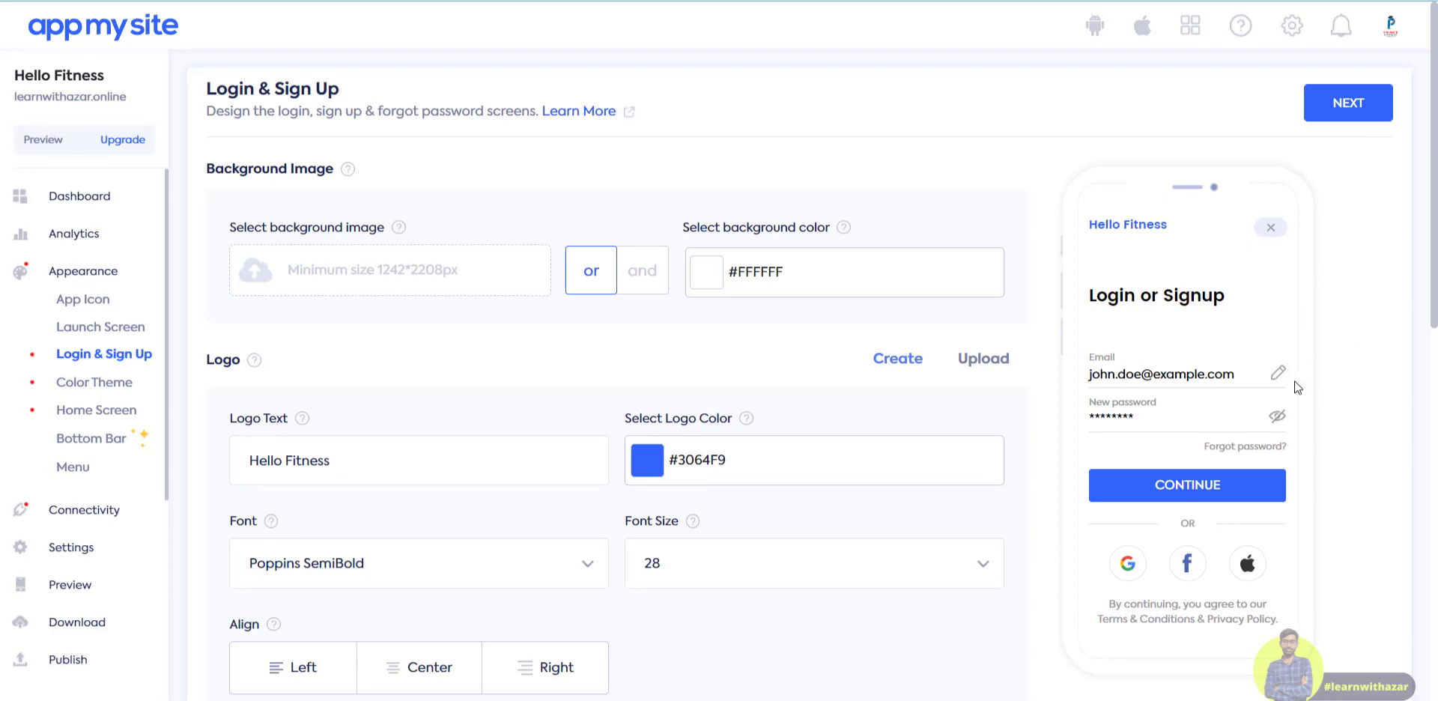
scroll(1239, 494, down, 1)
scroll(1240, 495, up, 1)
click(765, 281)
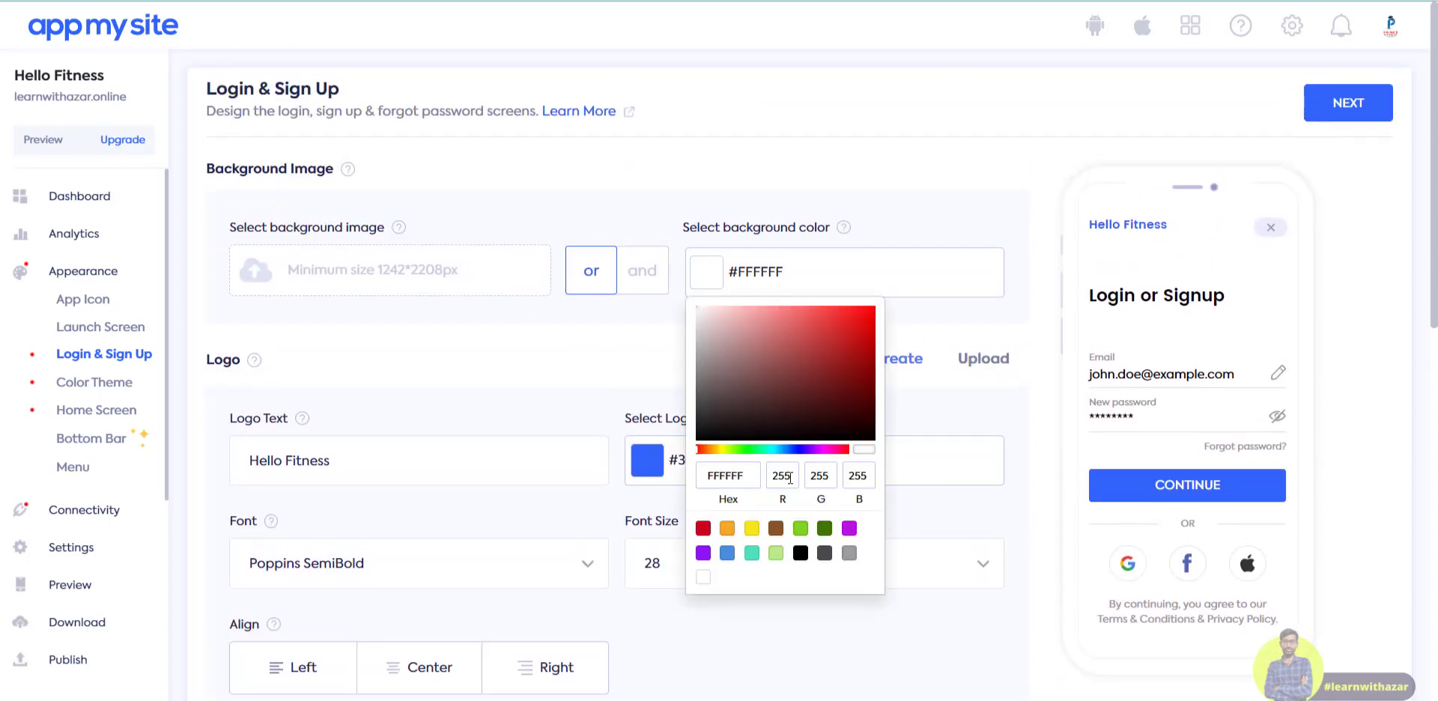
click(800, 555)
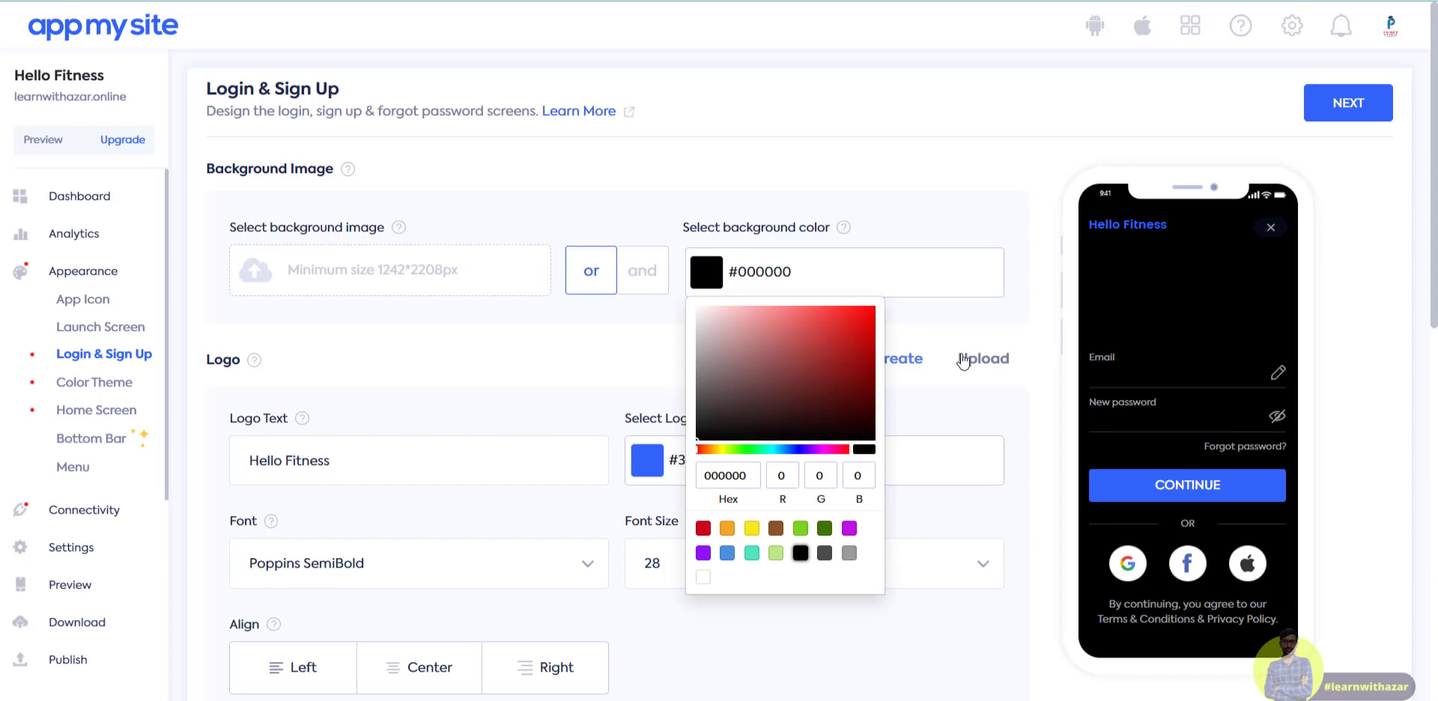
Make the login screen's logo text white.
click(647, 470)
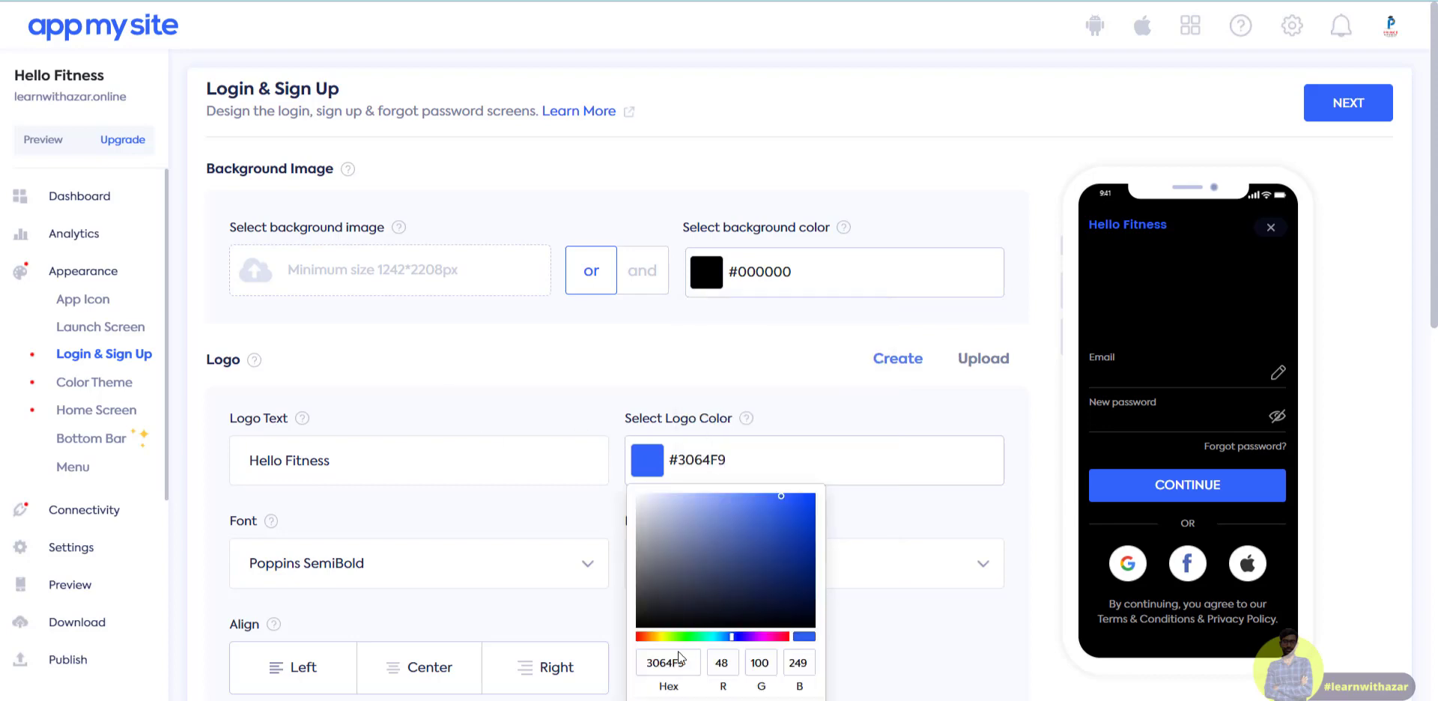
scroll(679, 659, down, 3)
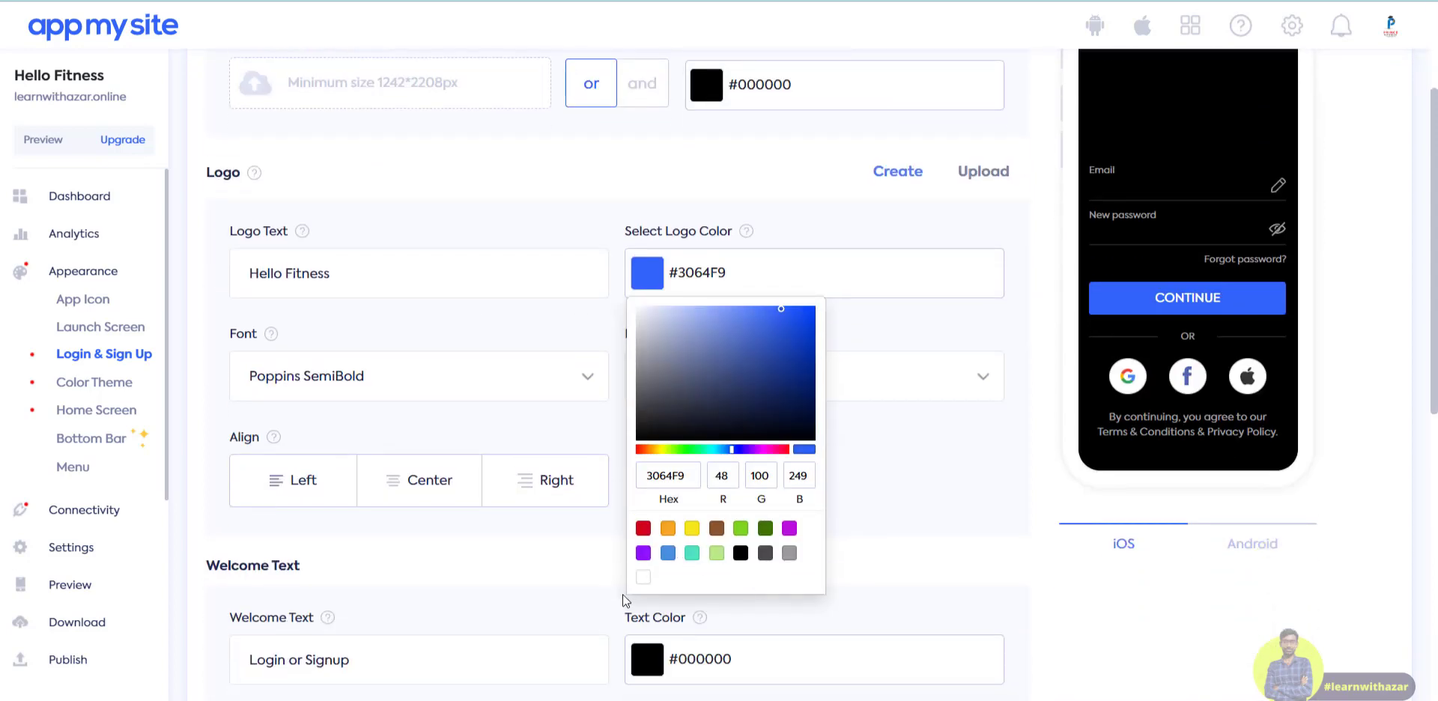
click(642, 576)
scroll(1119, 235, up, 3)
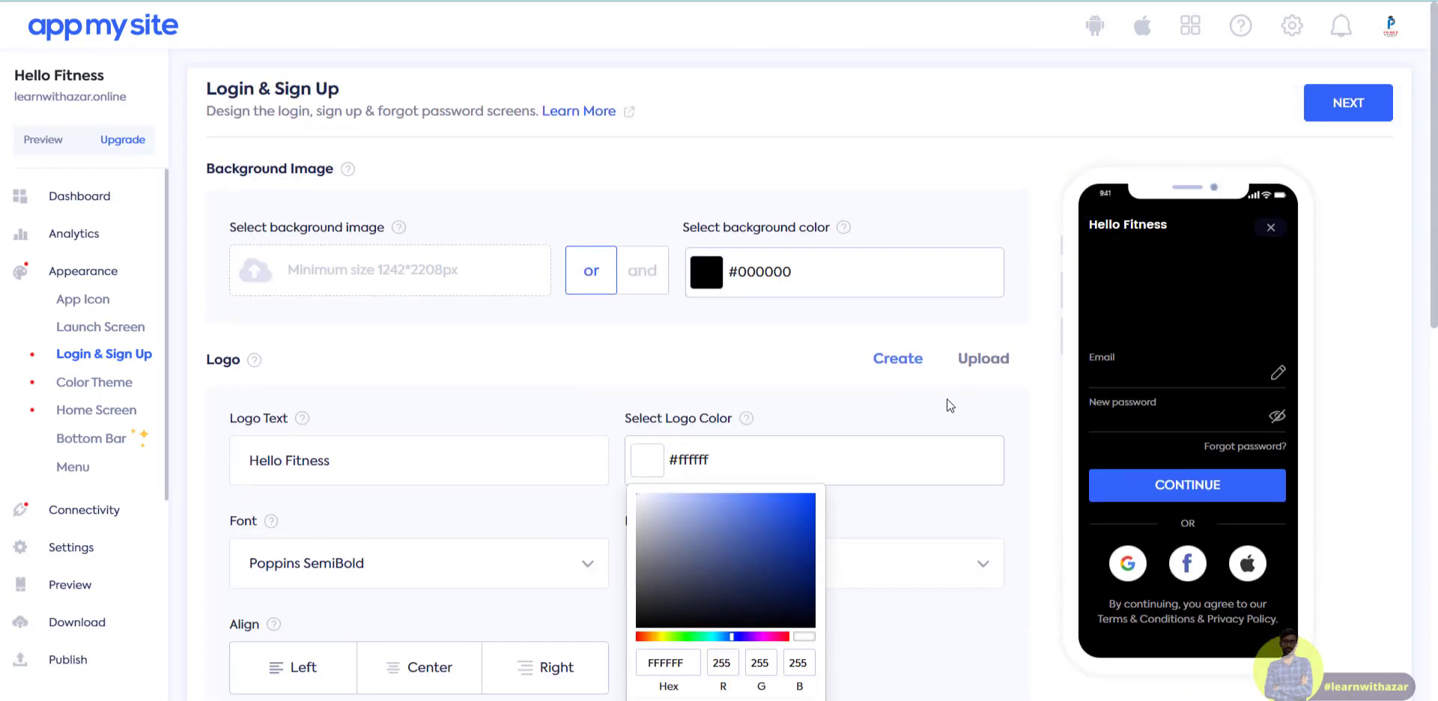
click(1051, 340)
Try center, left and right alignment for the Hello Fitness title, settling on left.
scroll(783, 522, down, 1)
scroll(794, 494, down, 2)
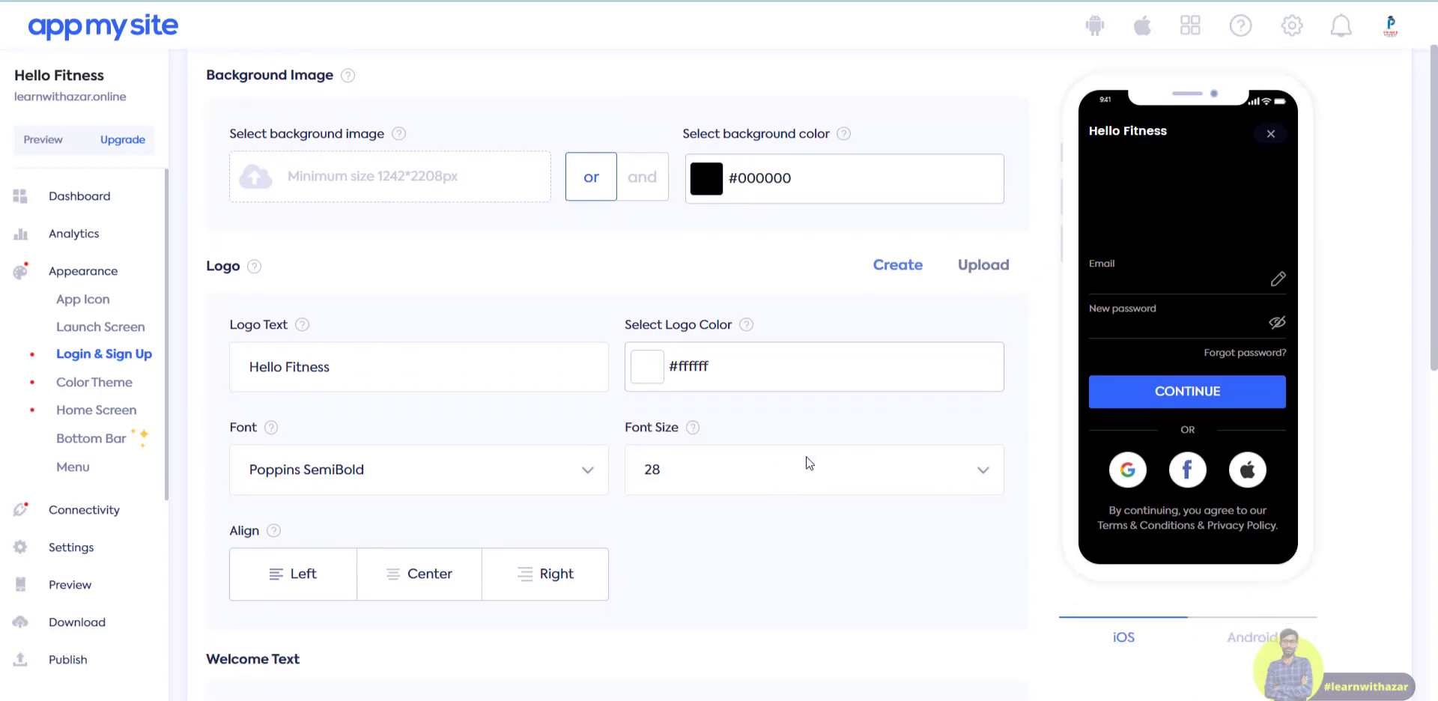
scroll(444, 498, up, 1)
click(432, 584)
click(304, 577)
click(573, 578)
click(315, 591)
scroll(642, 469, down, 5)
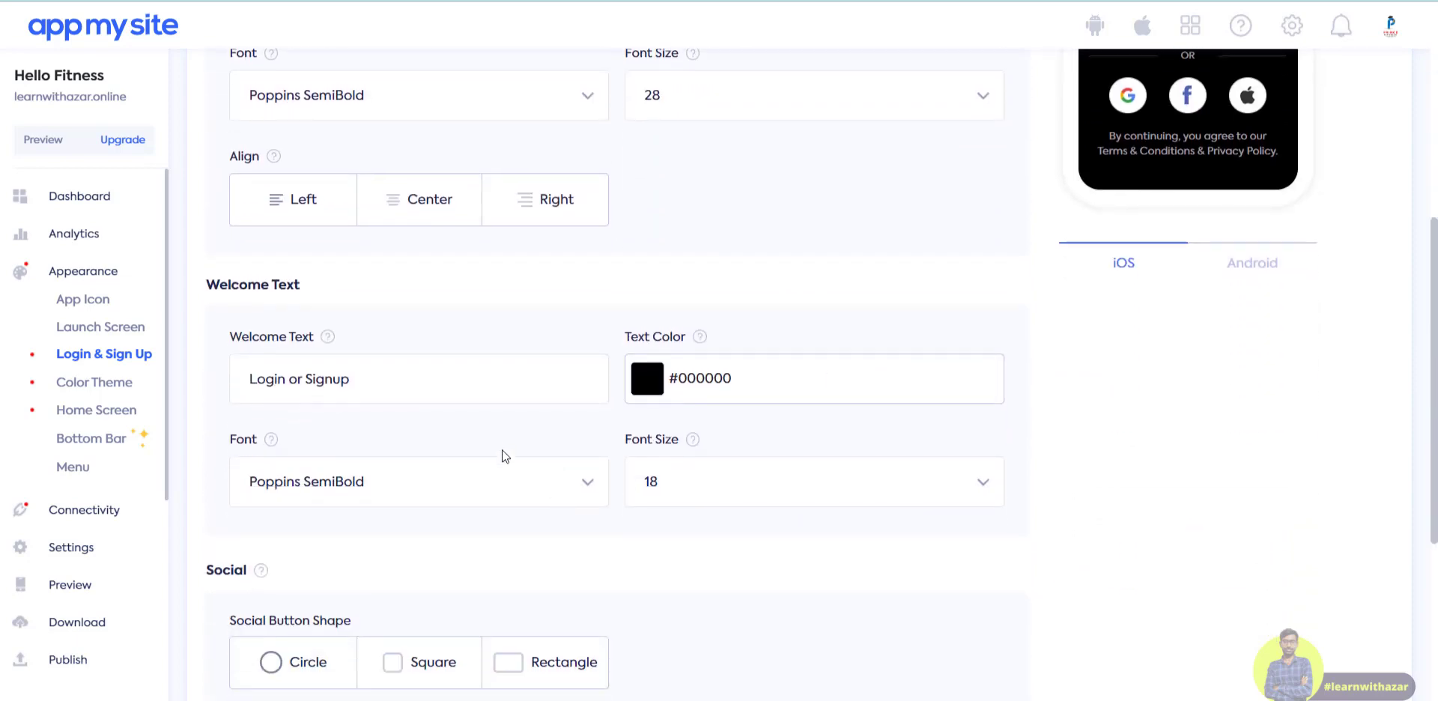
scroll(539, 488, up, 1)
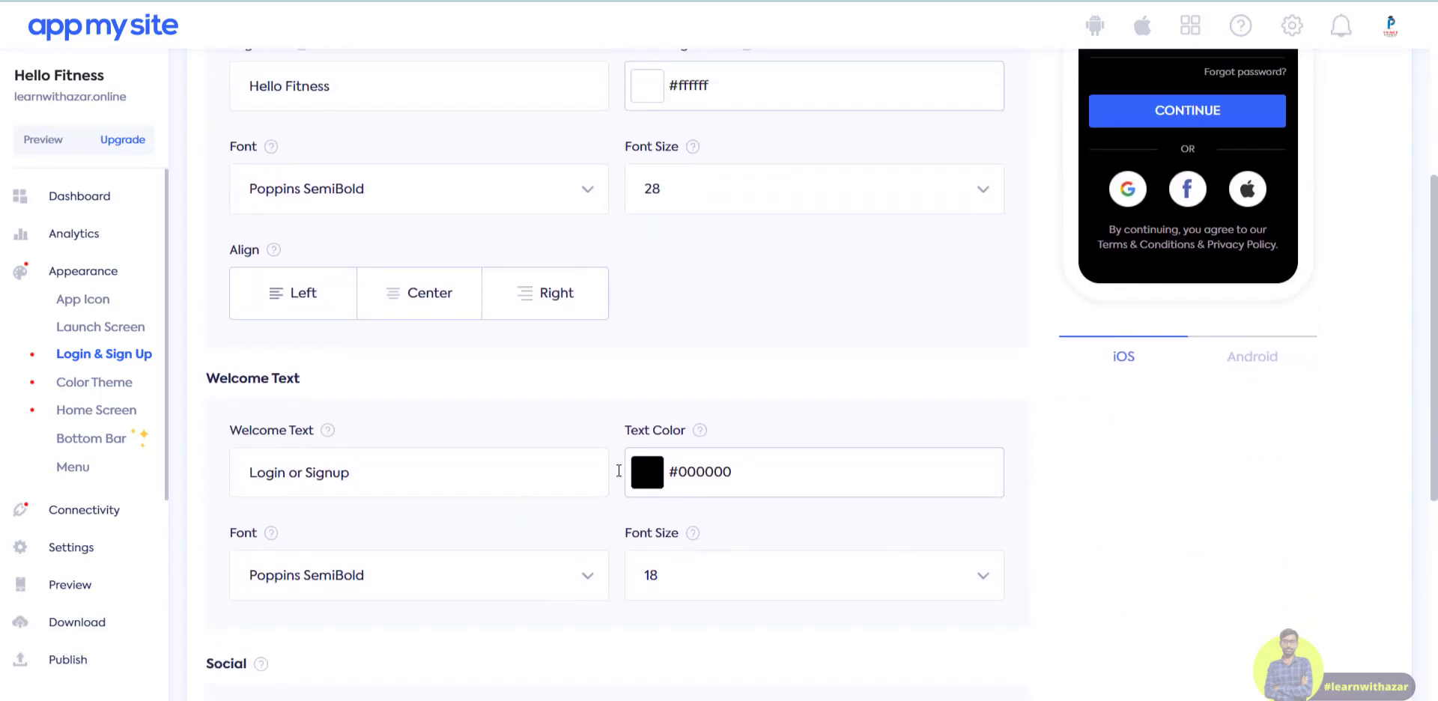
scroll(1237, 318, up, 2)
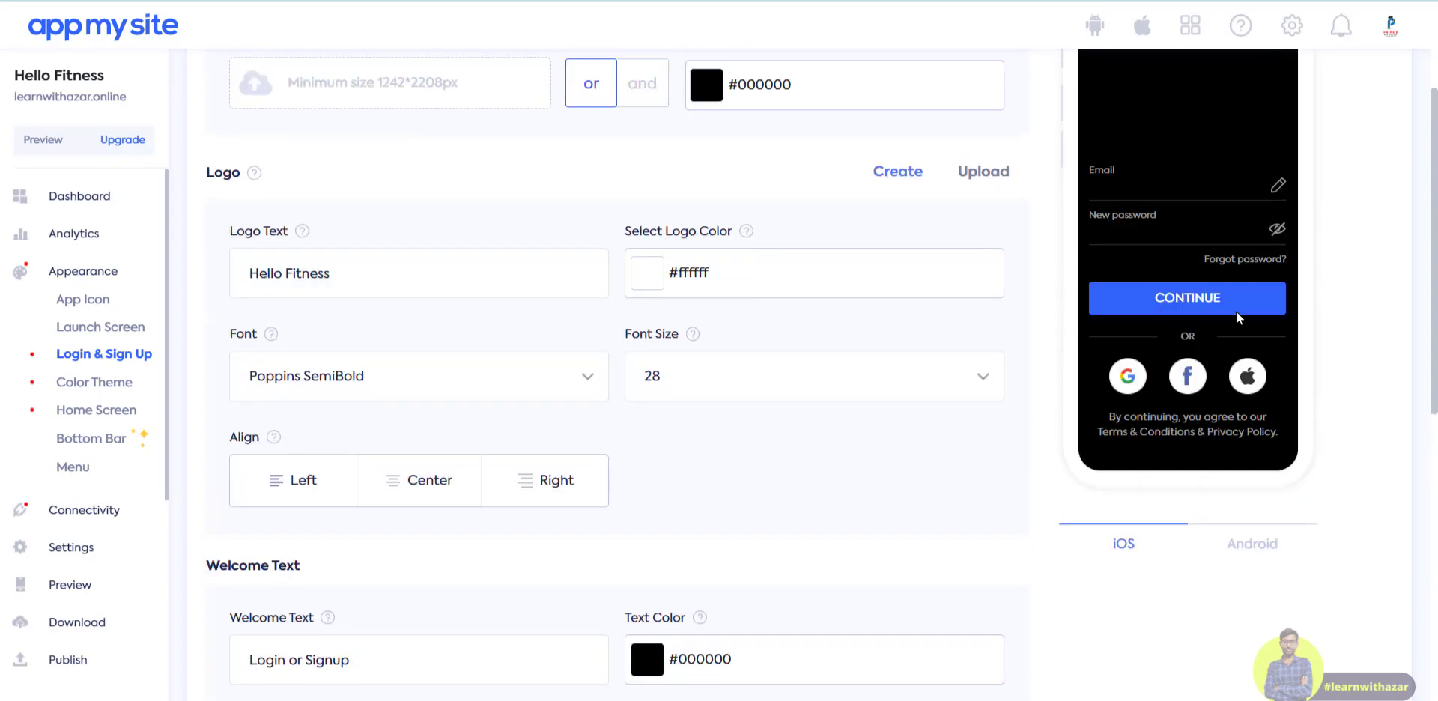
scroll(824, 487, down, 1)
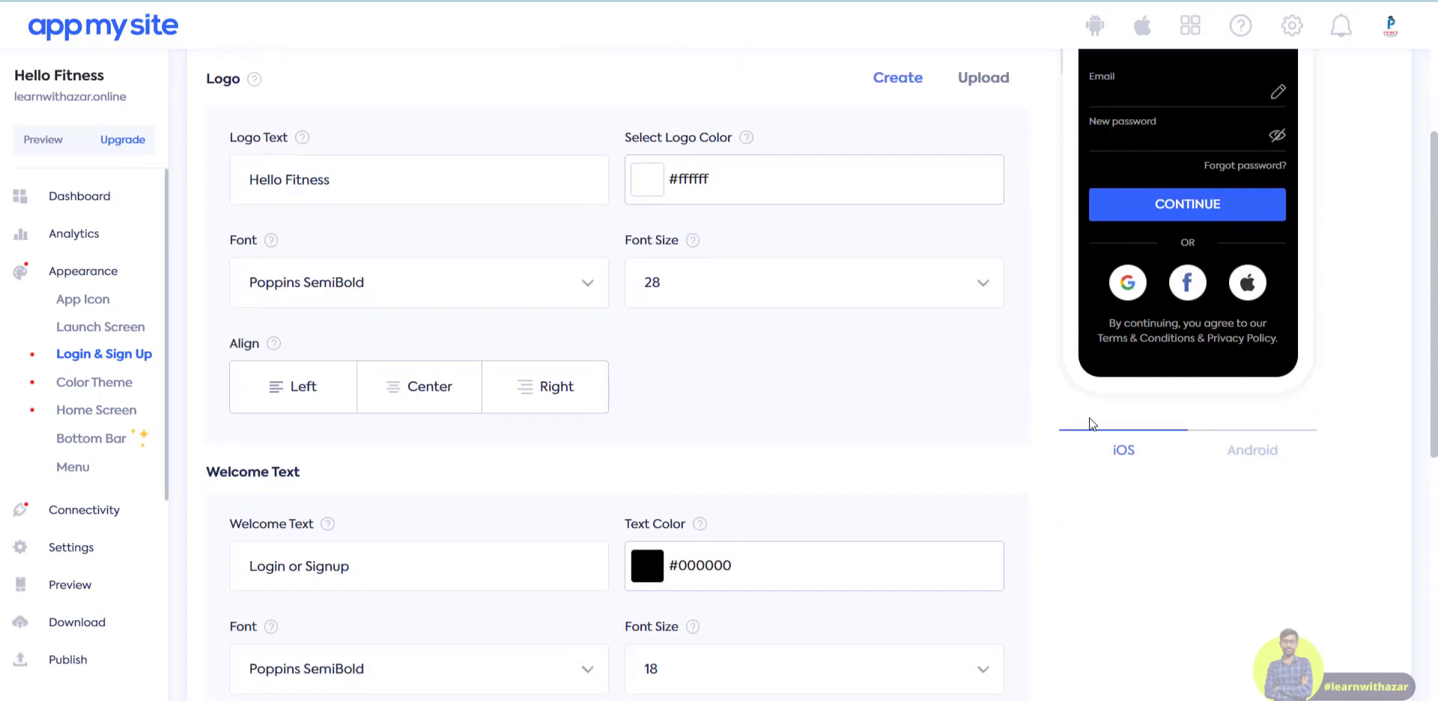
Set the welcome text colour to white (#ffffff).
click(645, 567)
scroll(668, 599, down, 5)
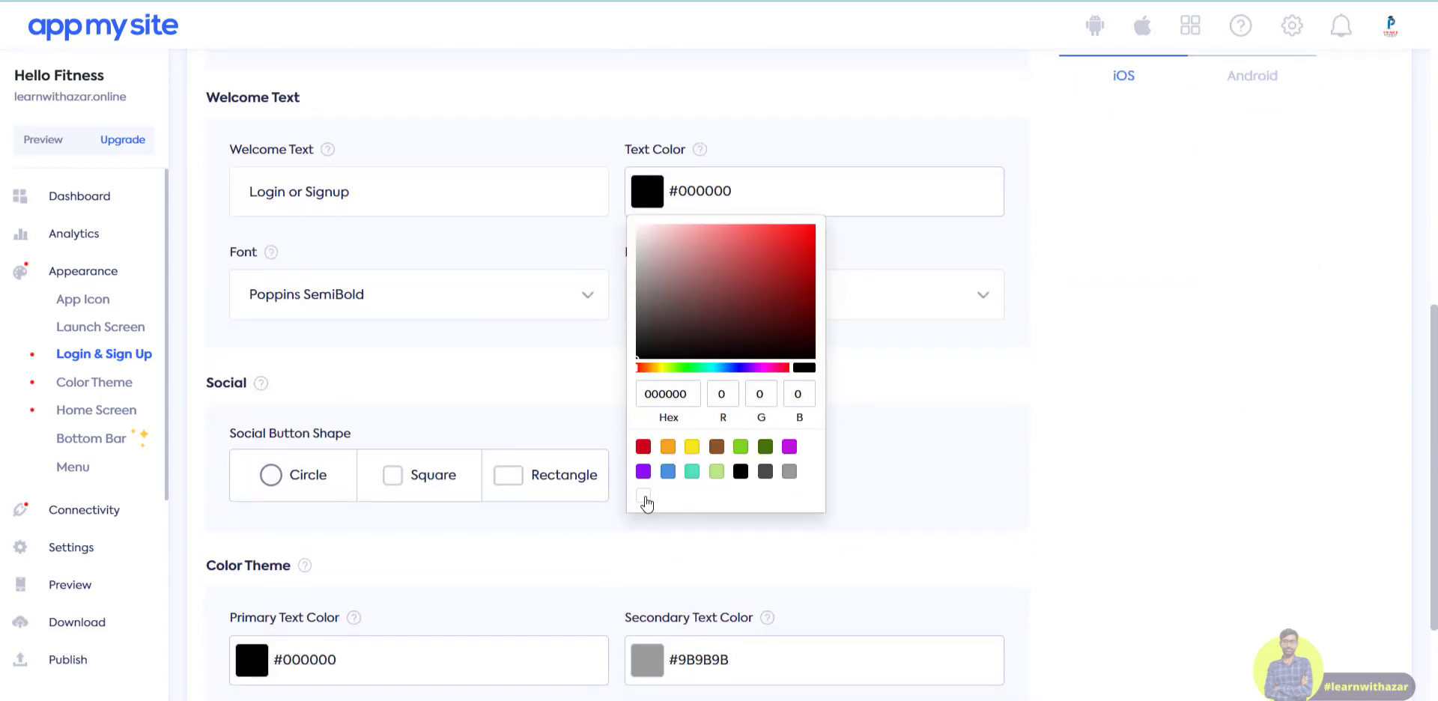
click(644, 498)
click(933, 365)
scroll(908, 372, up, 9)
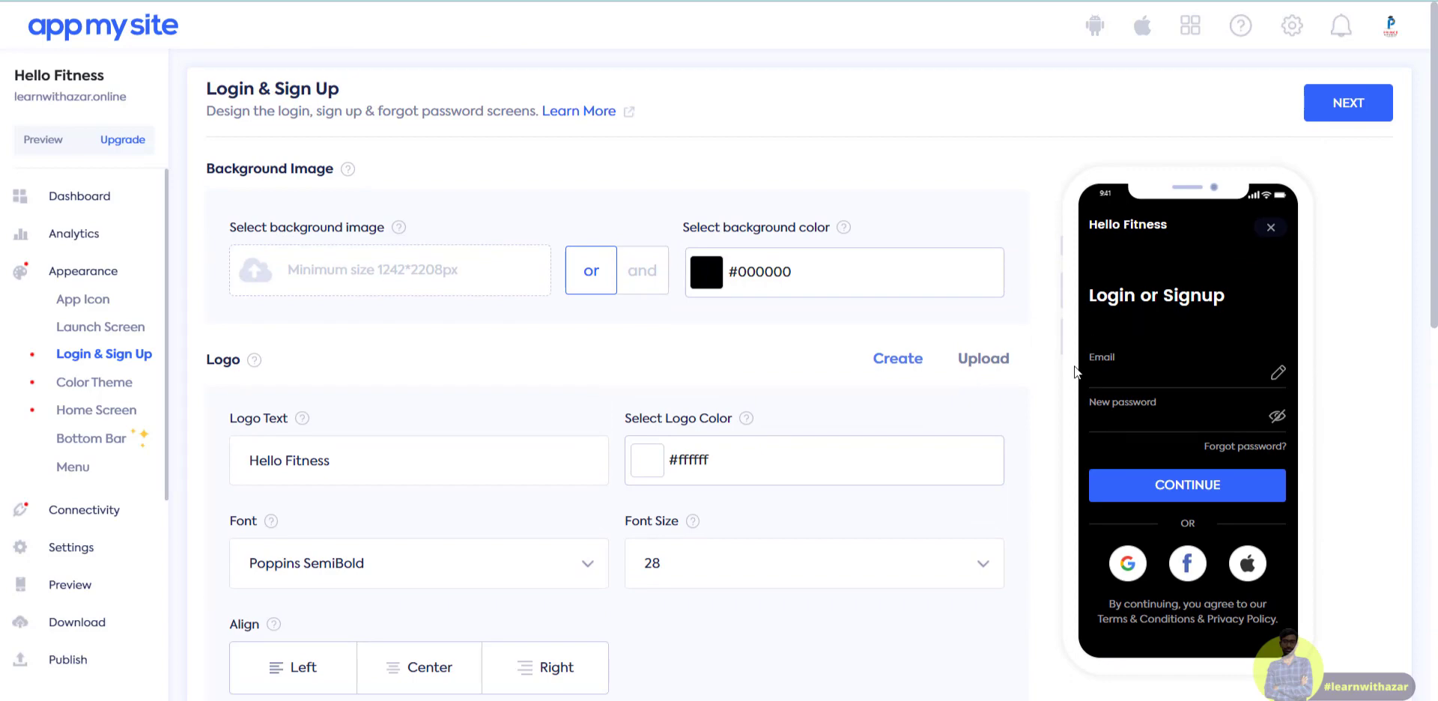
Make the Continue button red (#d0021b) and save the login screen design.
scroll(776, 485, down, 8)
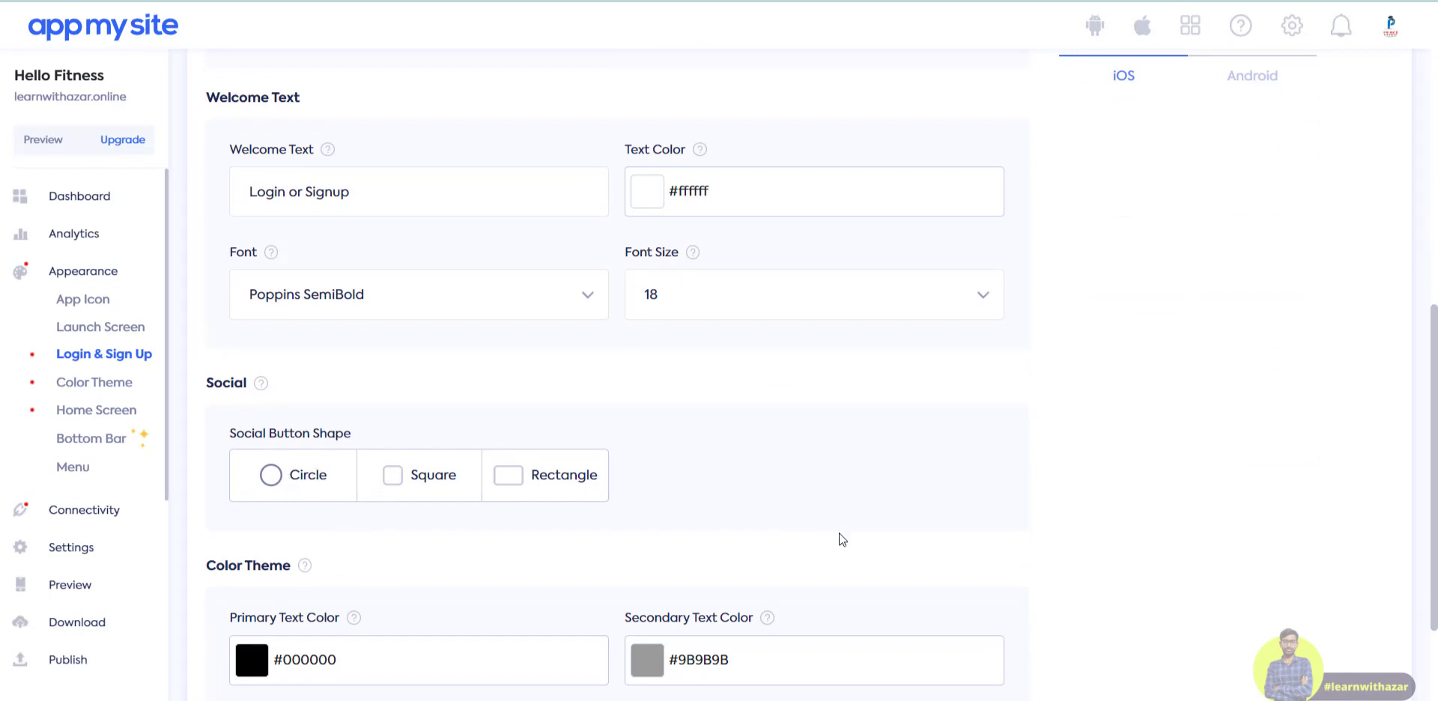
scroll(626, 590, up, 5)
scroll(427, 561, down, 5)
scroll(620, 512, down, 2)
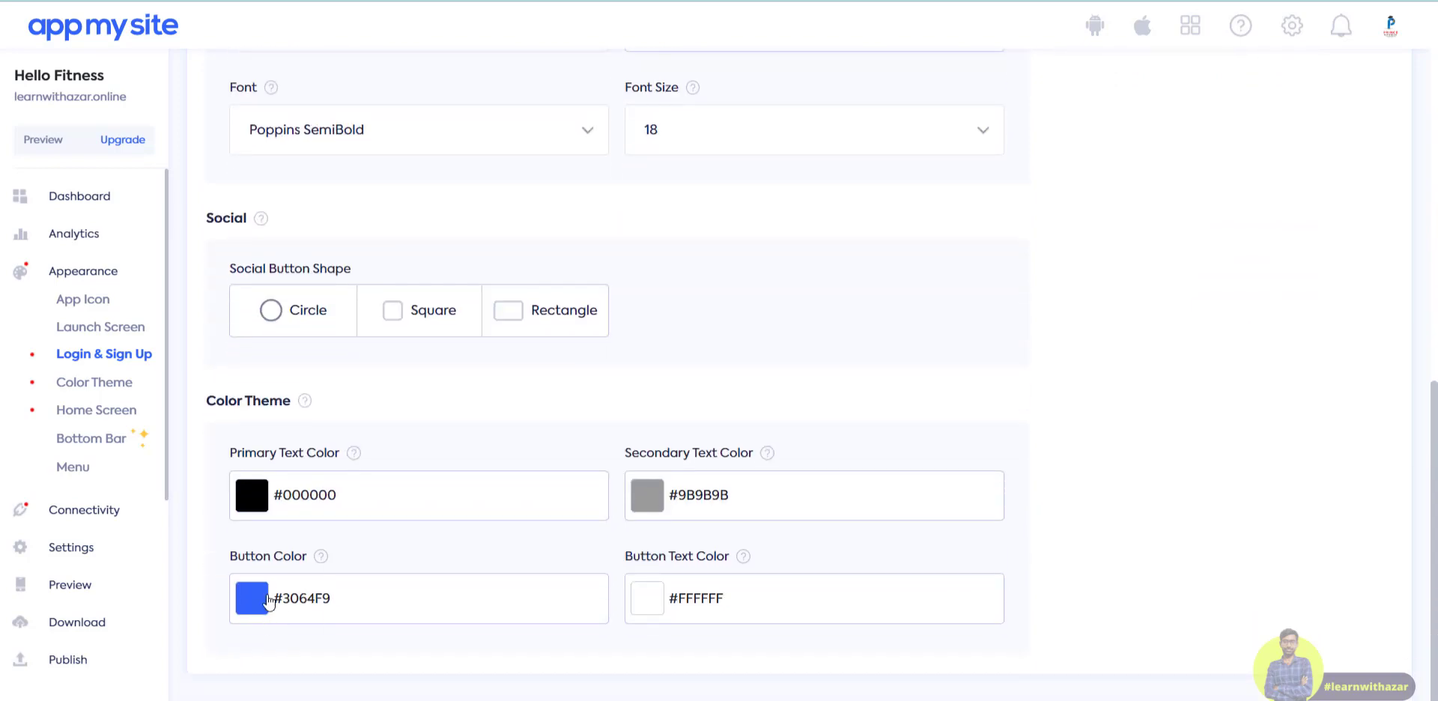
scroll(807, 524, up, 4)
scroll(807, 524, up, 3)
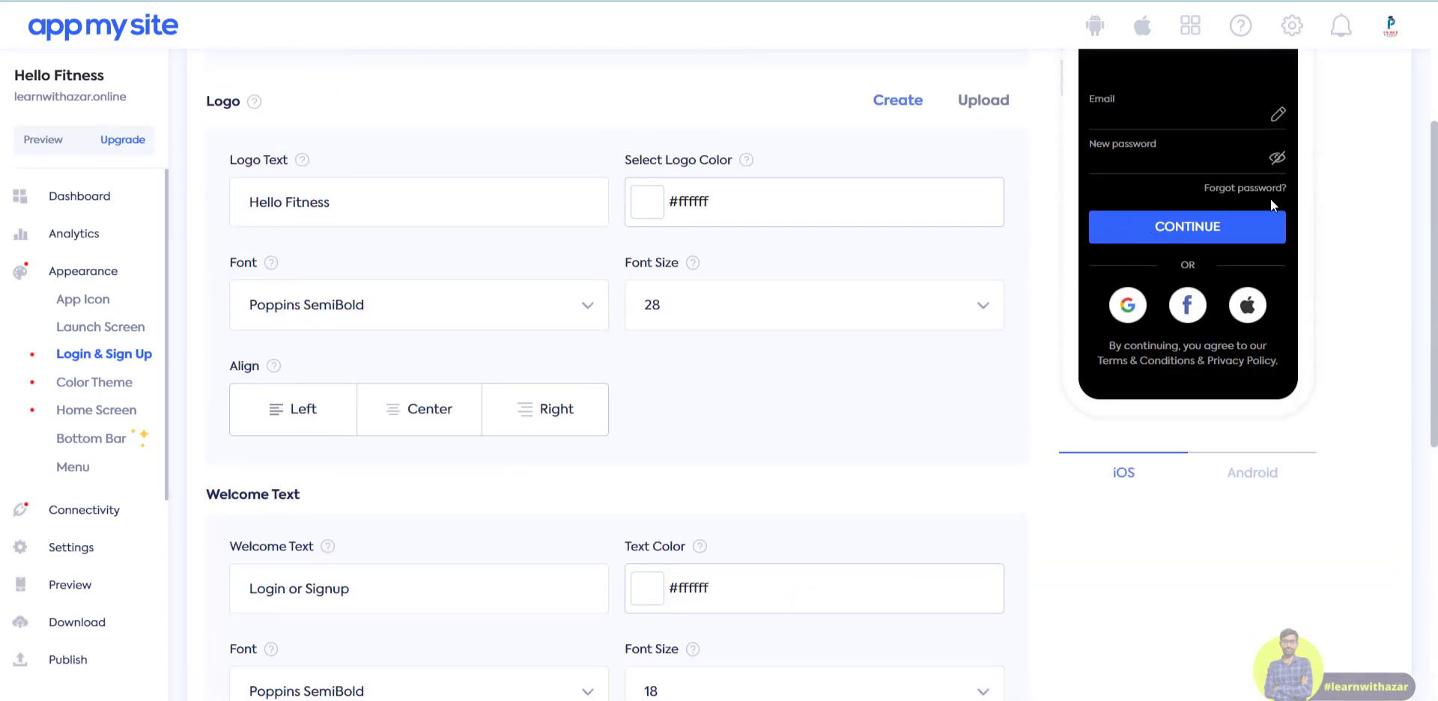
scroll(767, 599, down, 7)
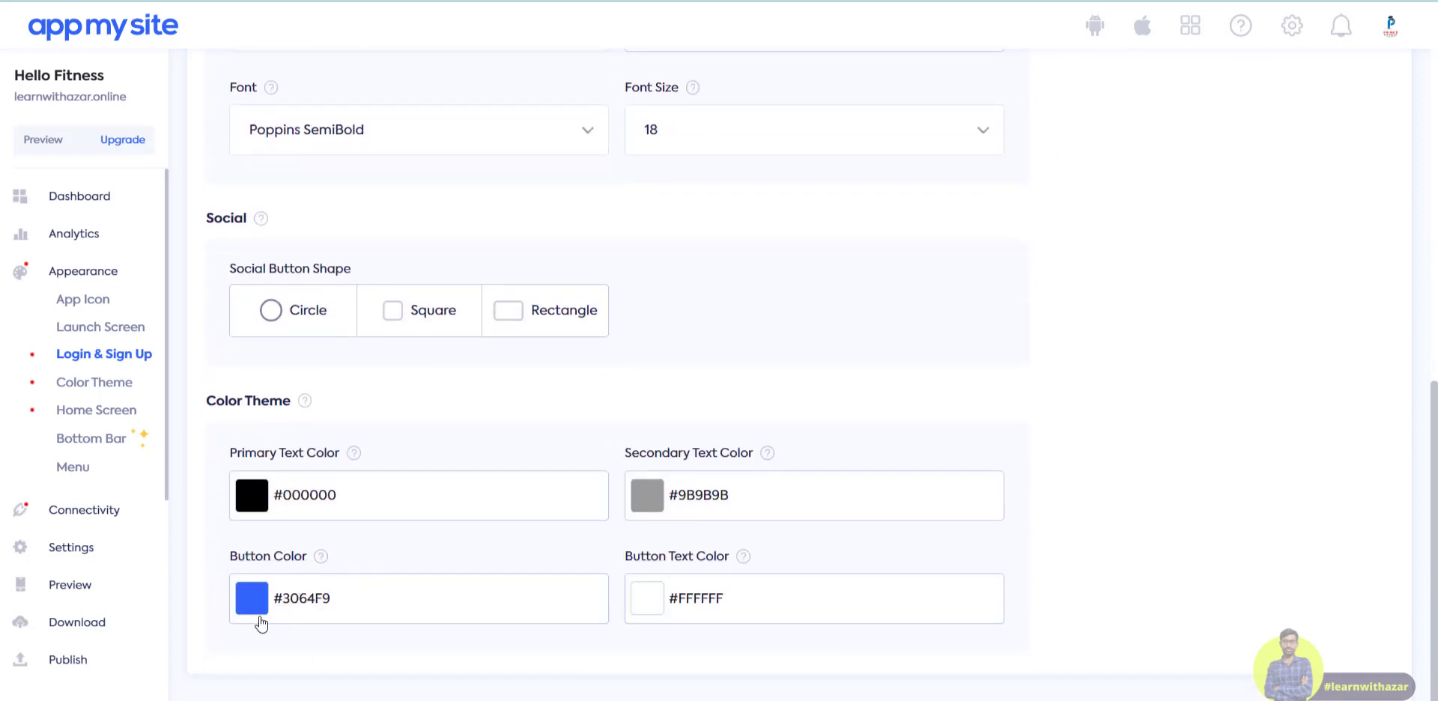
click(253, 603)
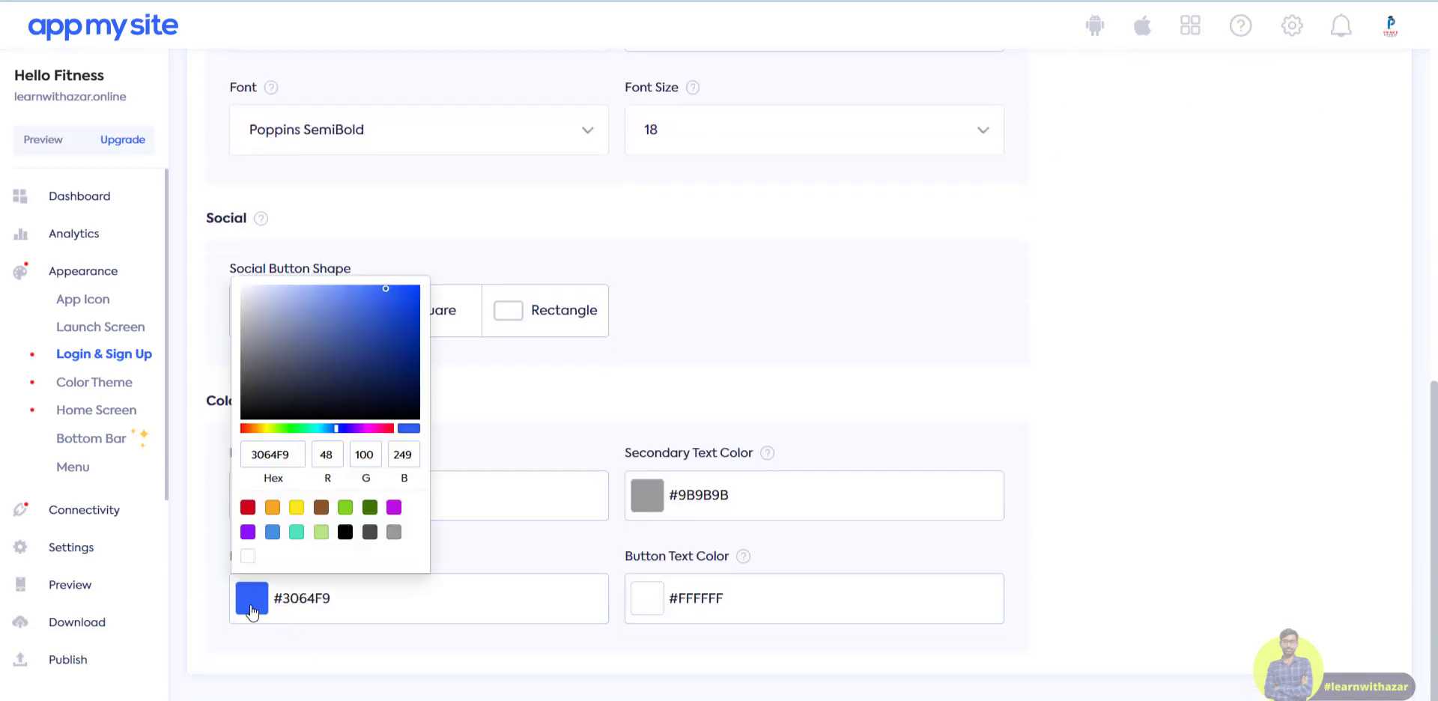
click(248, 508)
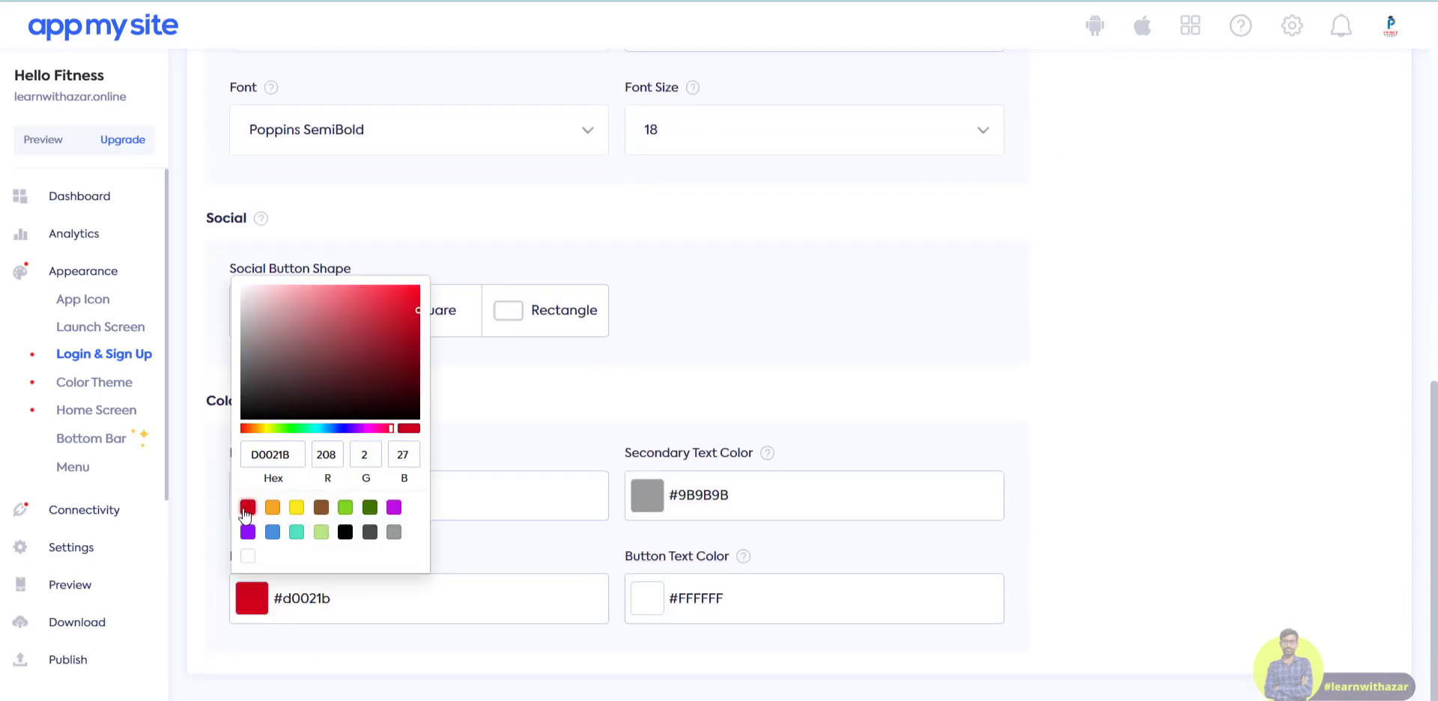
click(745, 414)
scroll(1213, 442, up, 8)
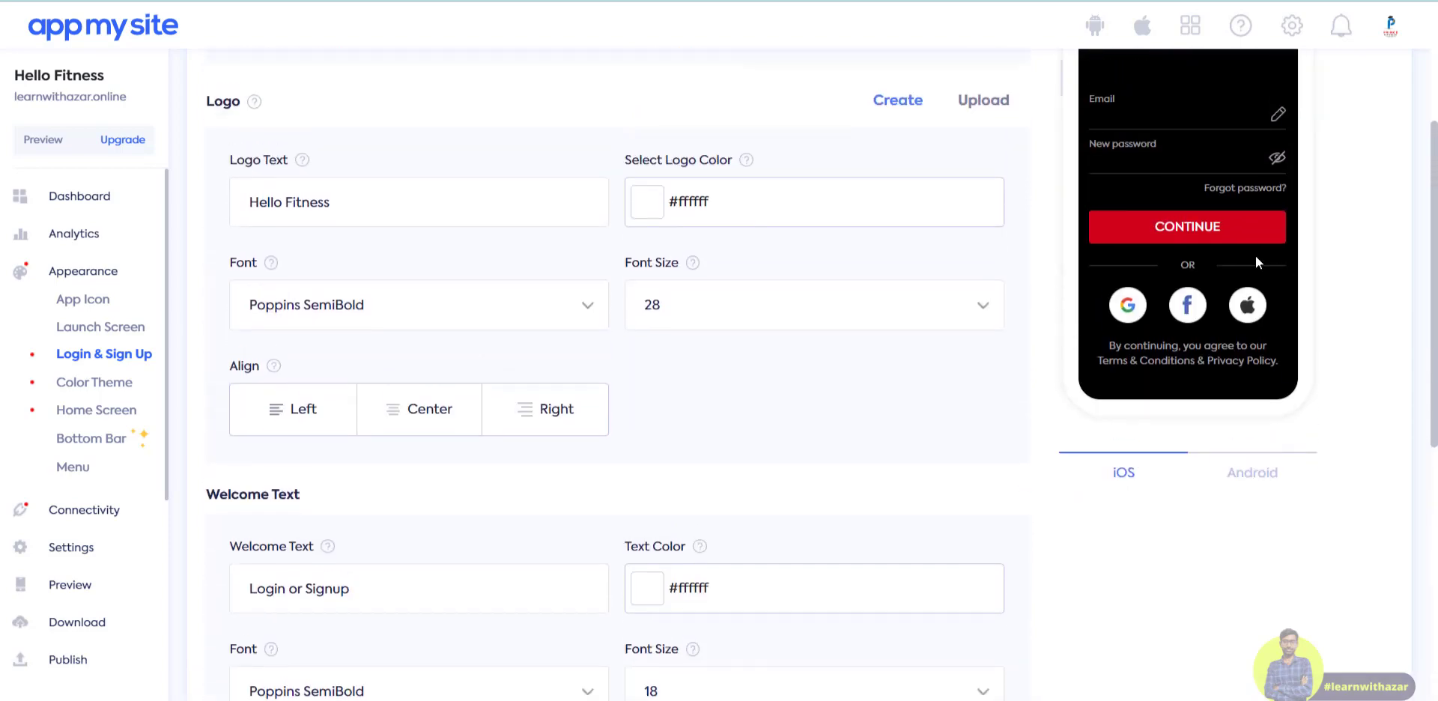
scroll(1147, 320, up, 3)
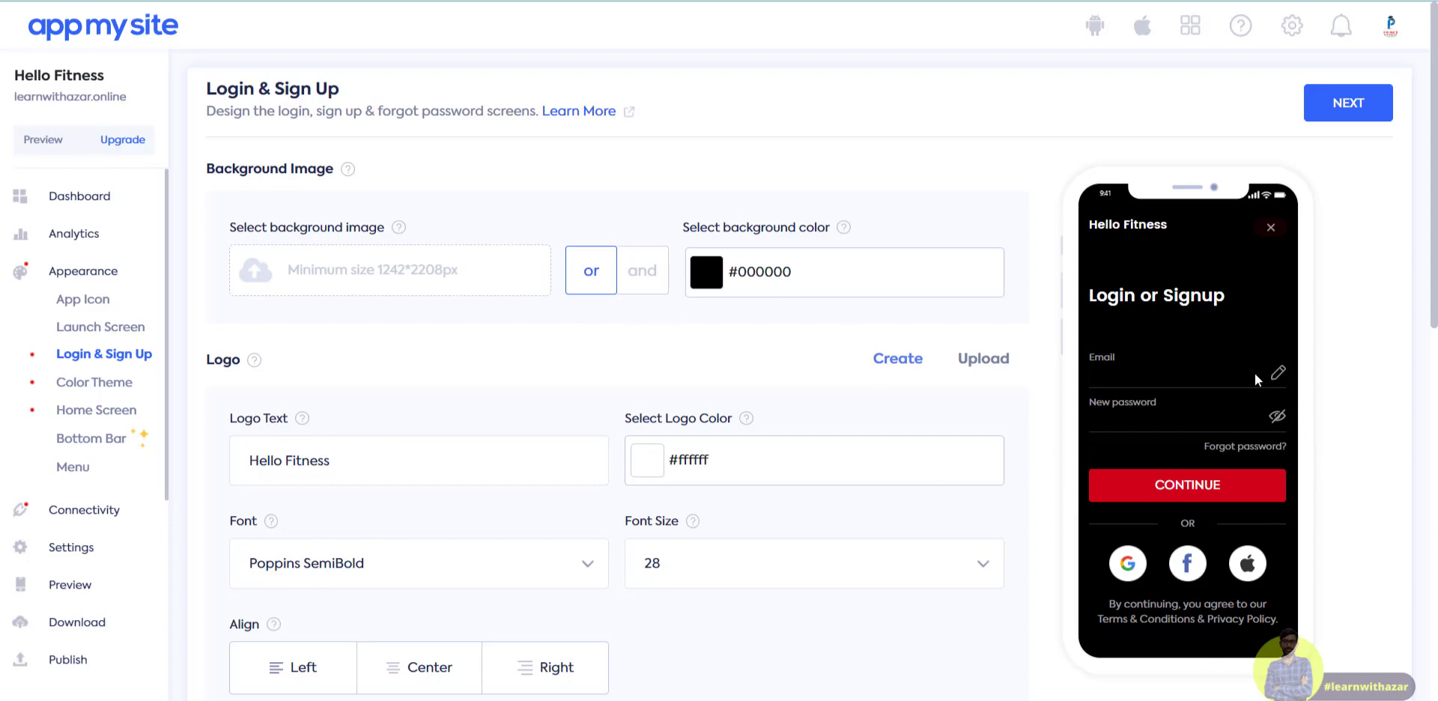
scroll(1143, 652, down, 7)
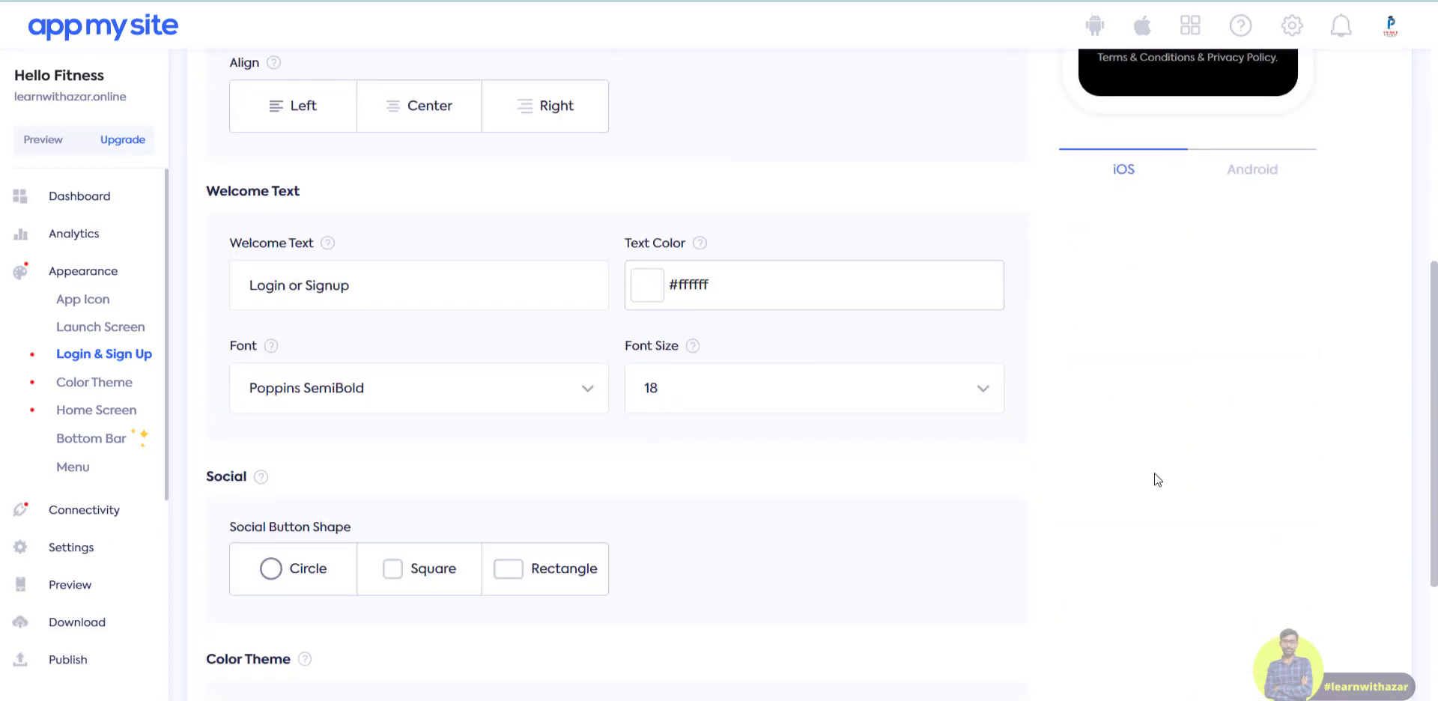
scroll(1123, 538, up, 7)
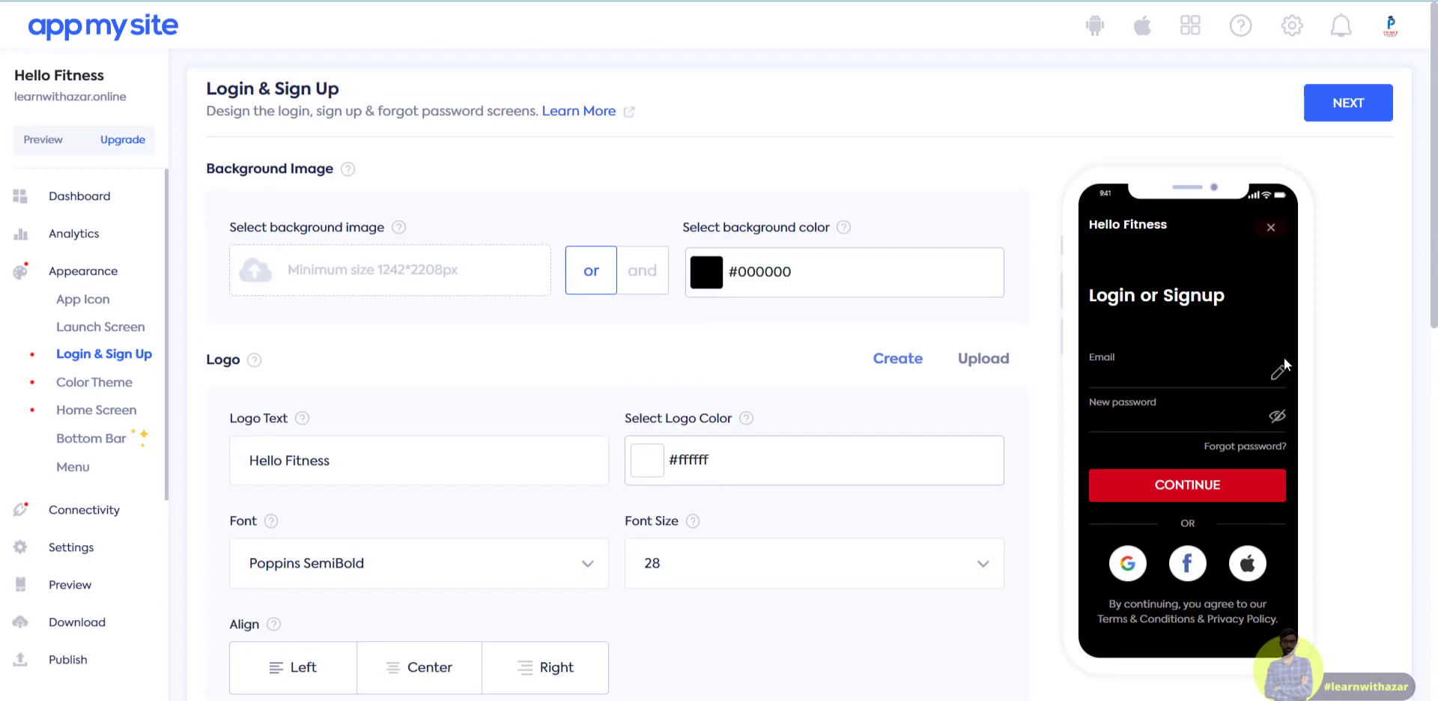
click(1361, 106)
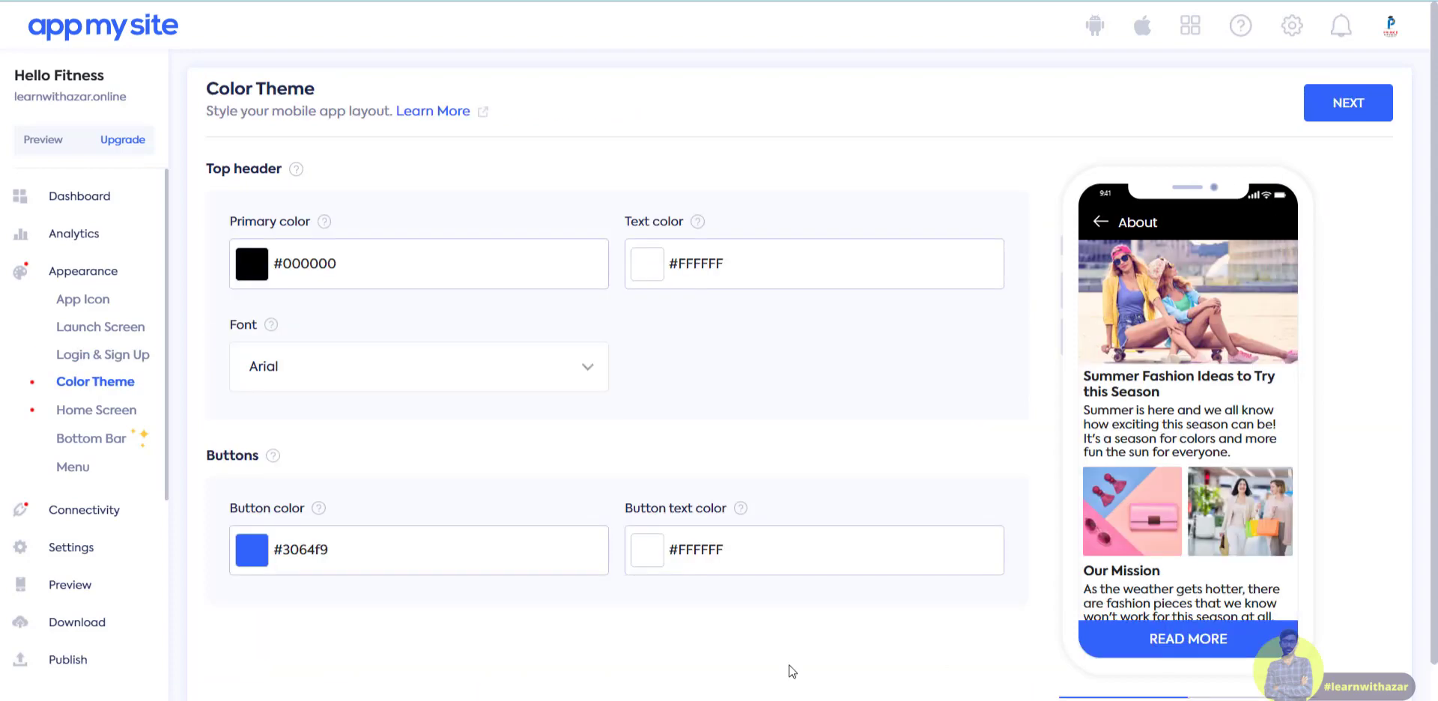
Set the theme button colour to black (#000000) and save the Color Theme.
click(259, 553)
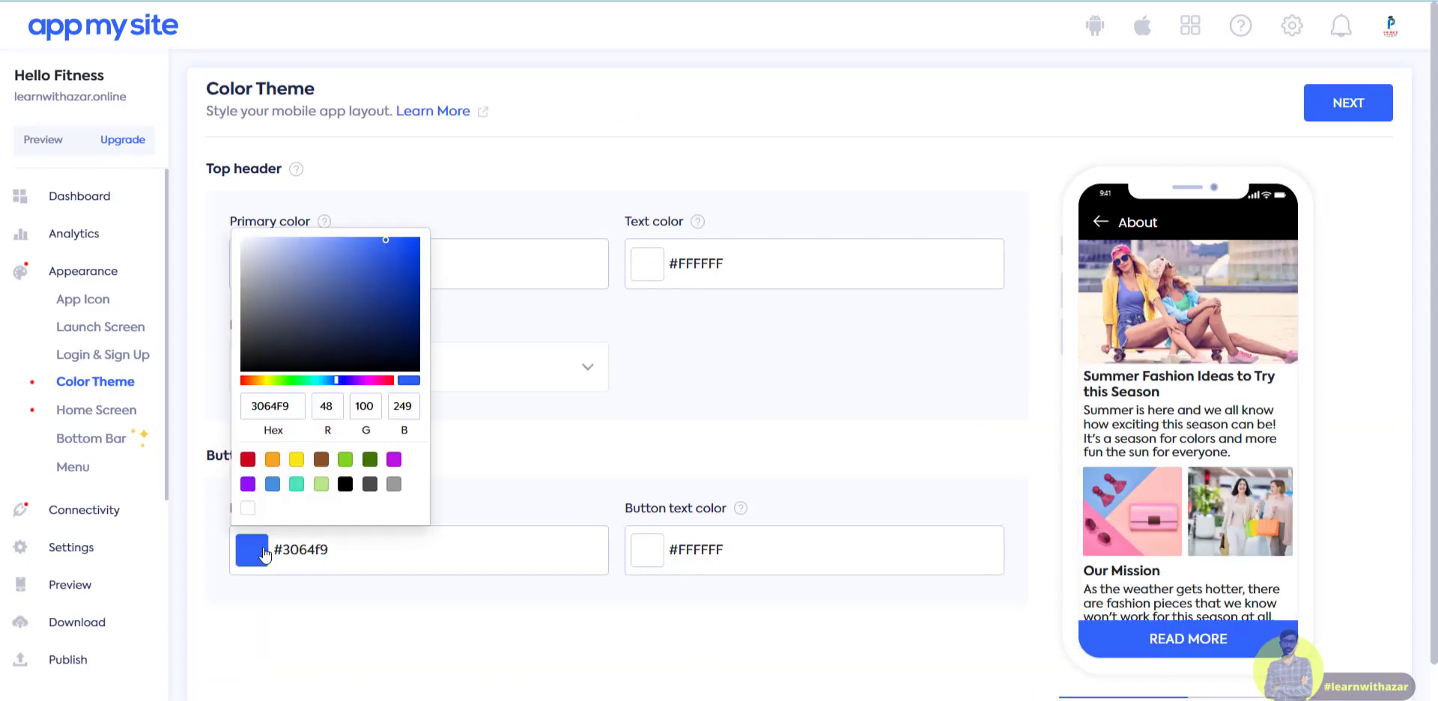
click(345, 484)
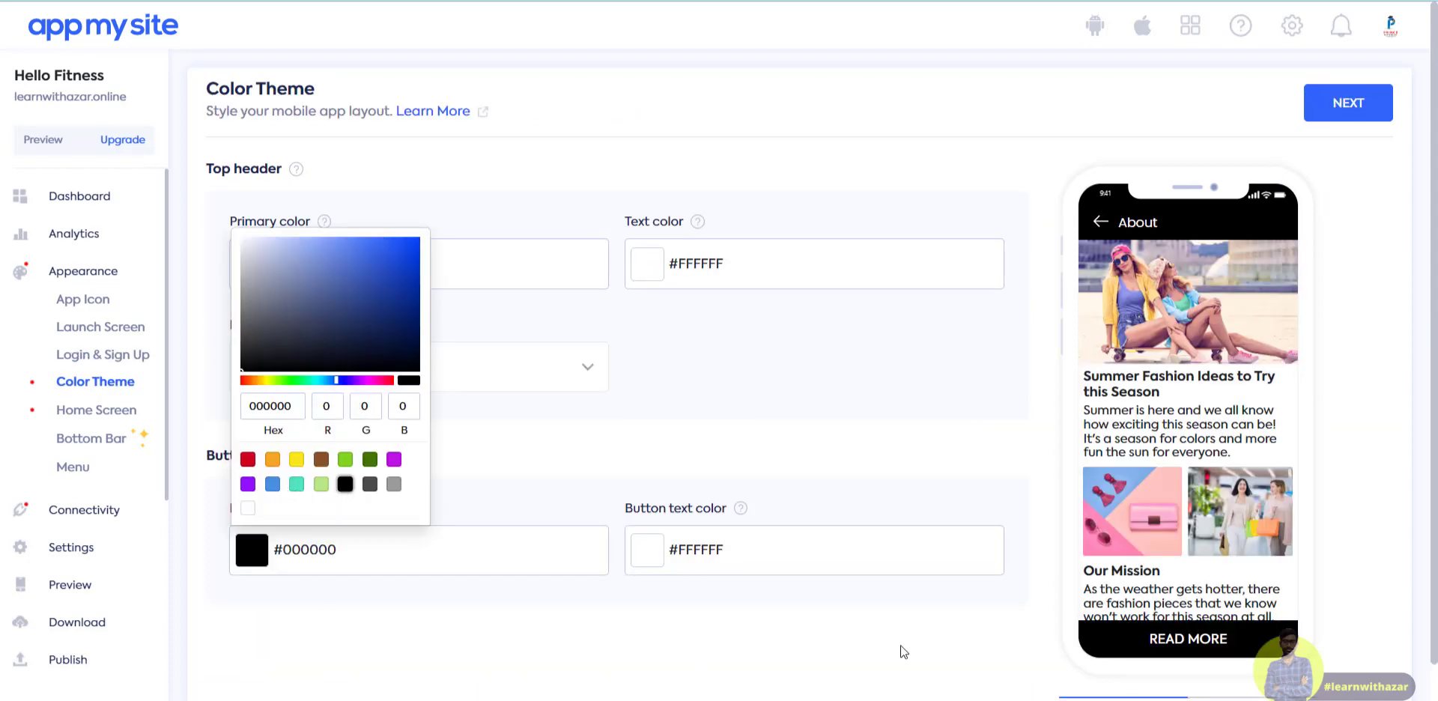
click(932, 491)
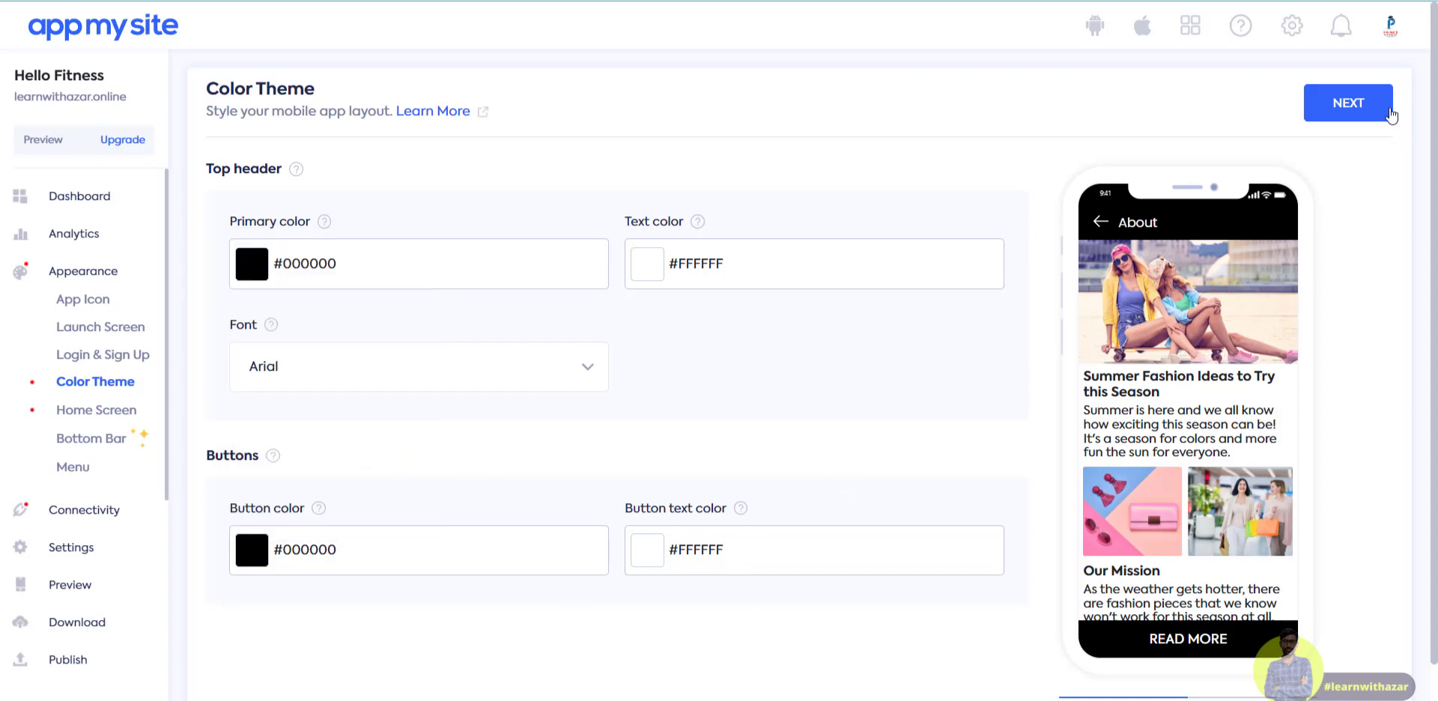
click(1367, 111)
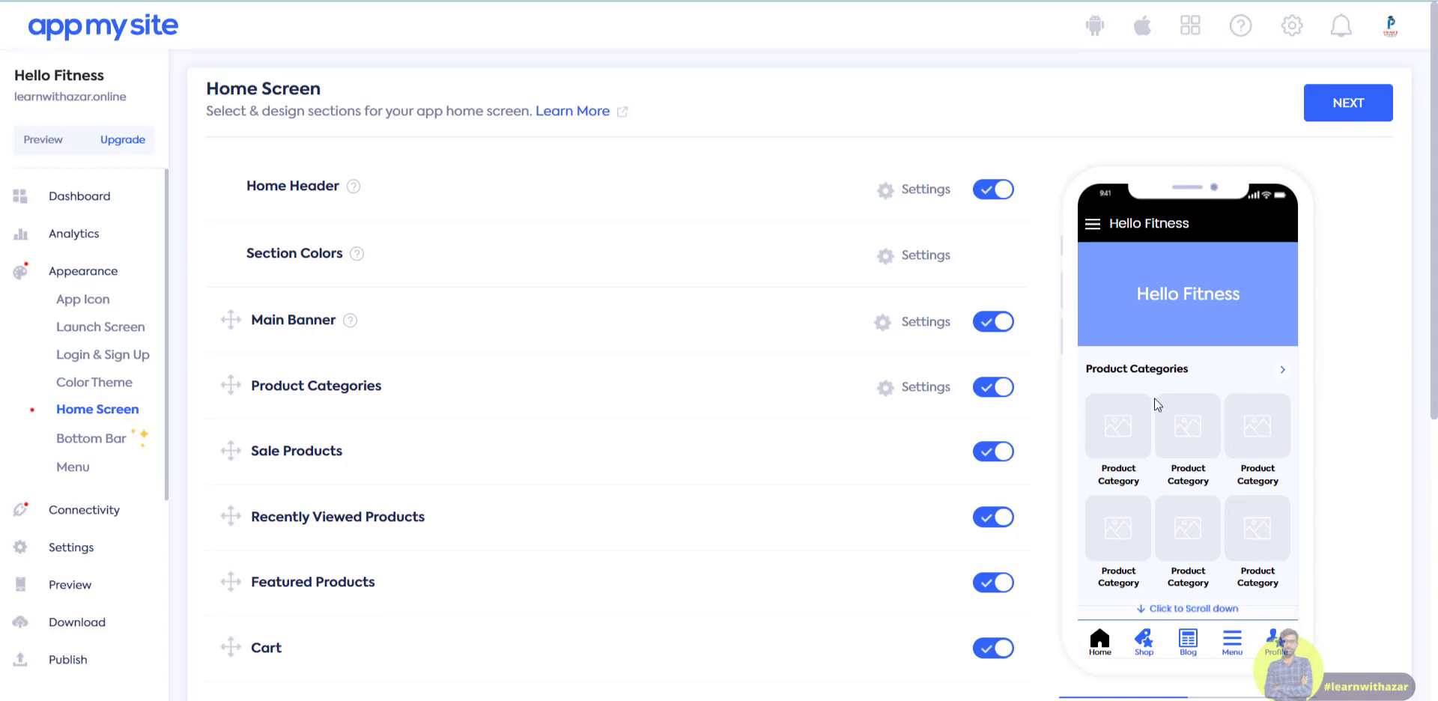
Toggle the Home Header section off and back on.
scroll(1255, 439, down, 5)
scroll(1256, 439, down, 2)
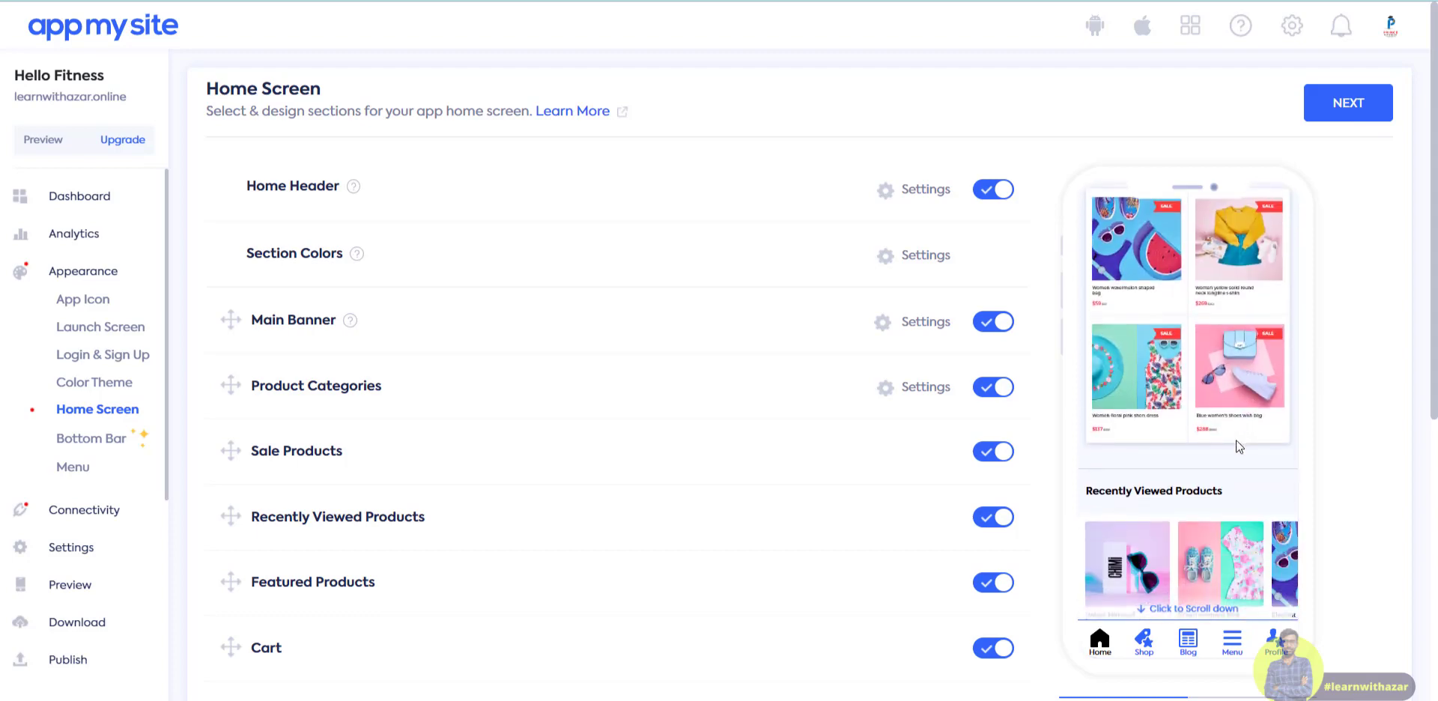
scroll(1229, 453, up, 7)
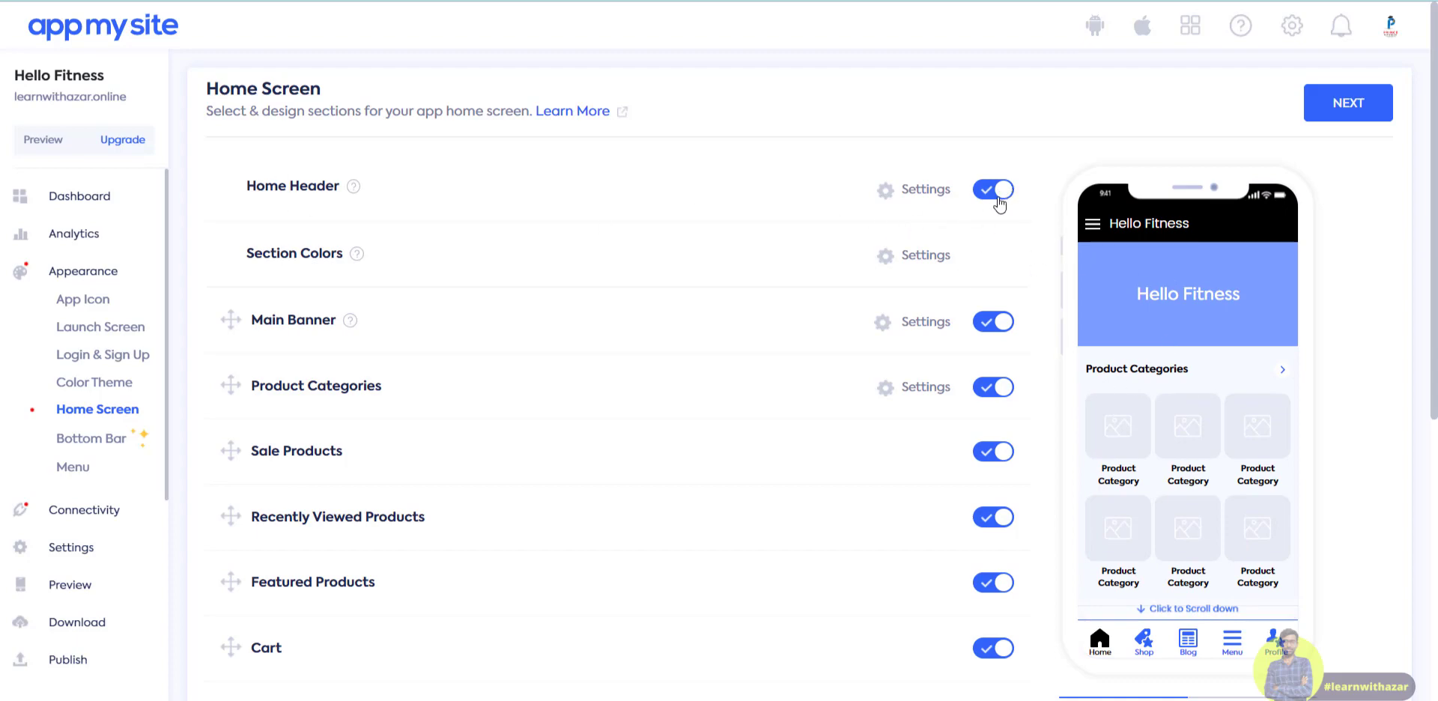
click(998, 200)
click(1000, 199)
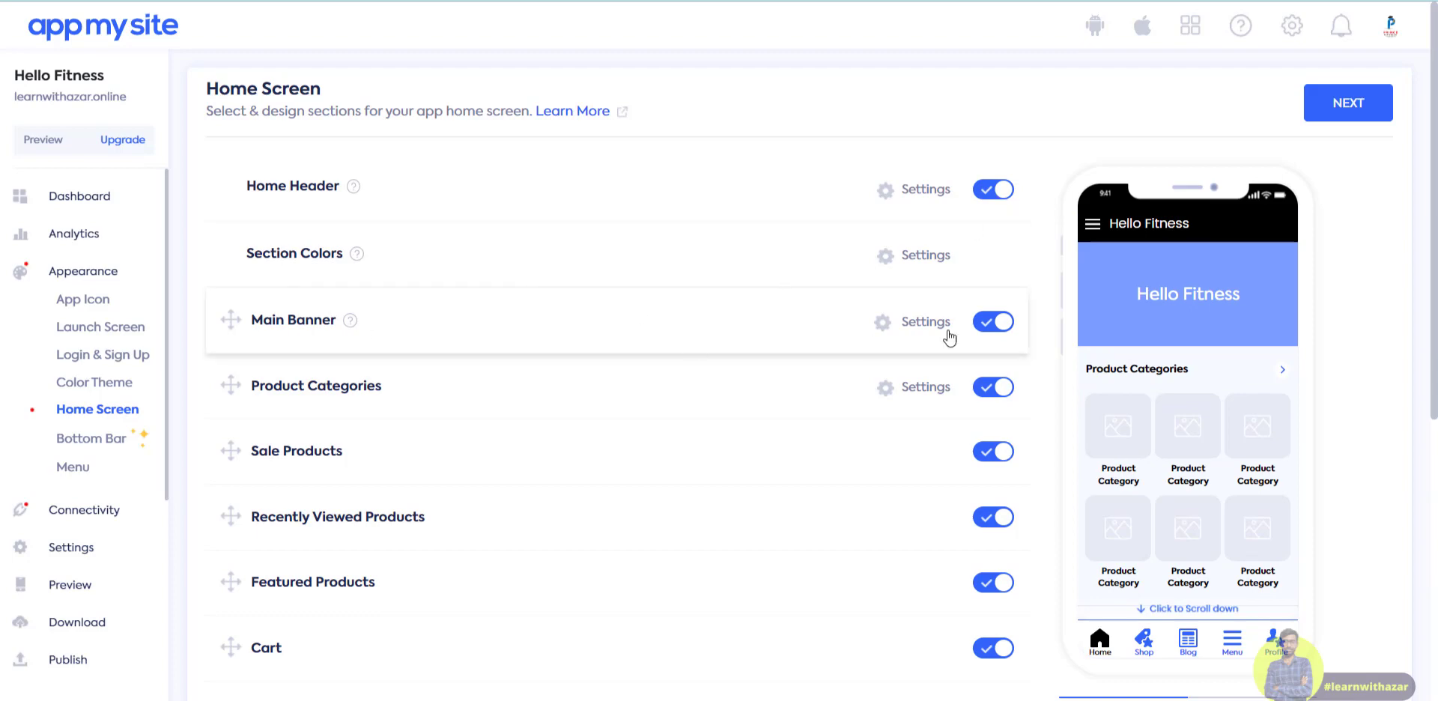
Toggle Main Banner and Product Categories off and on, leaving both enabled.
click(996, 324)
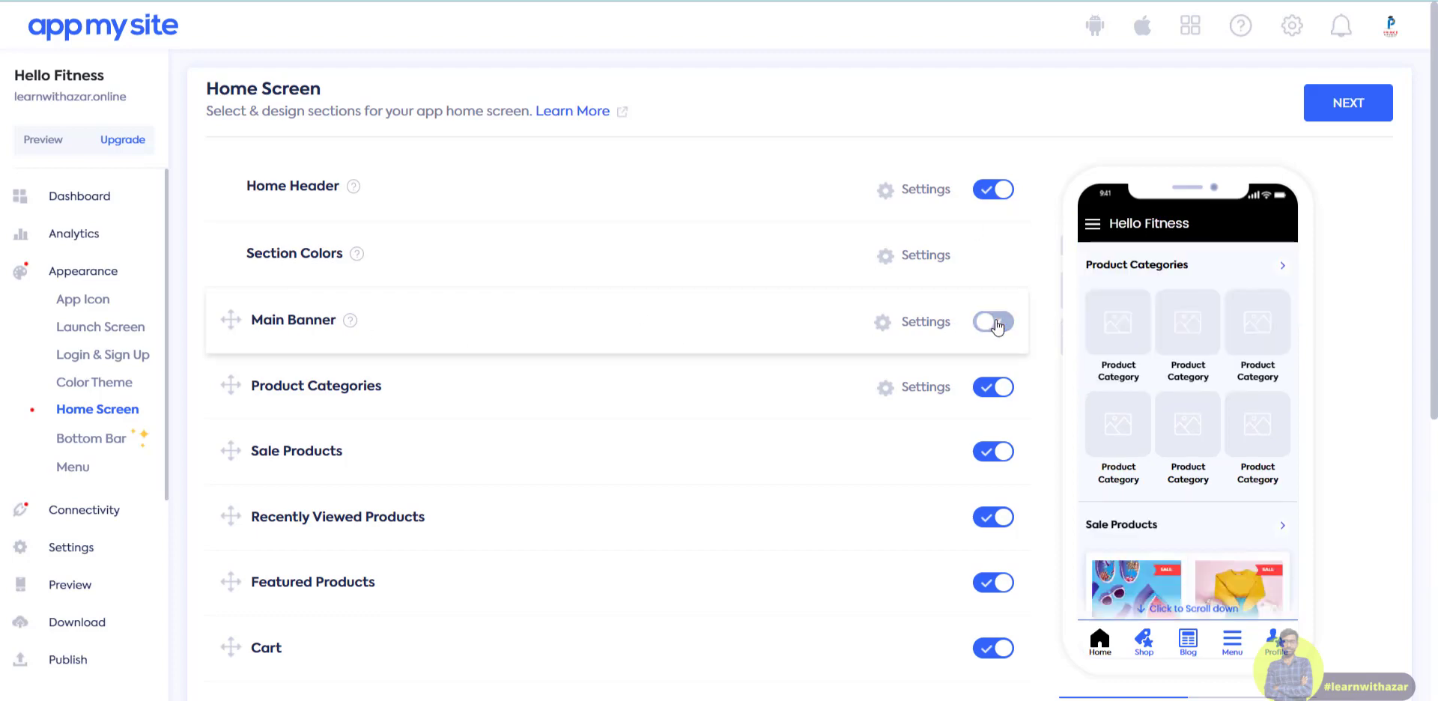
click(996, 323)
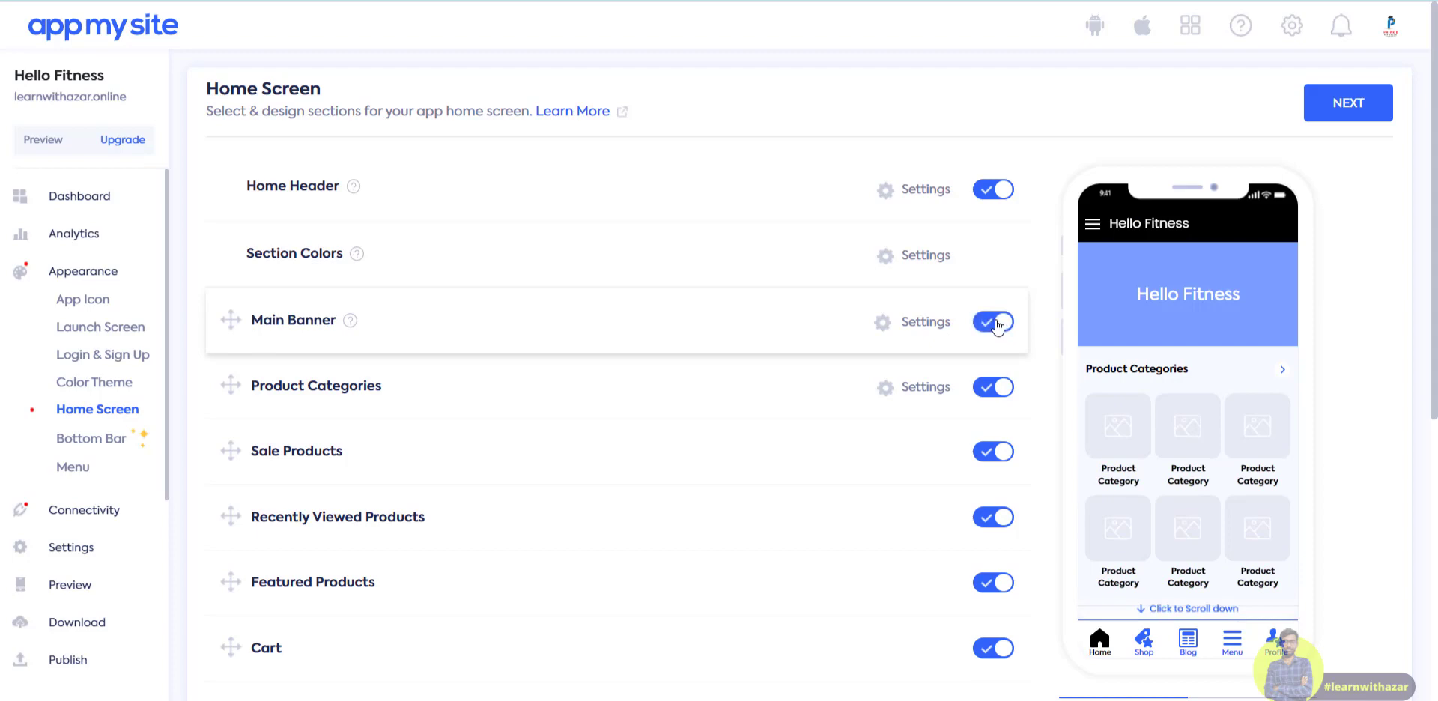
click(996, 324)
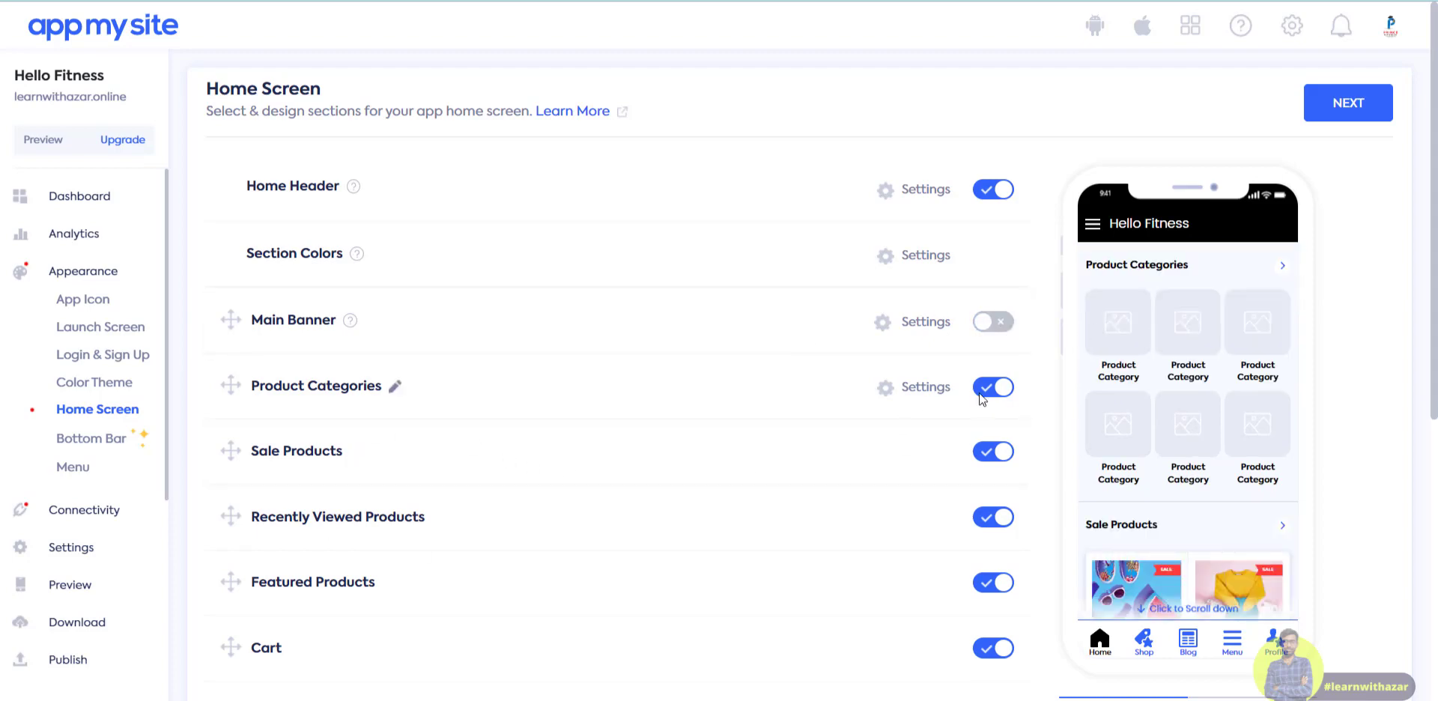
click(1006, 386)
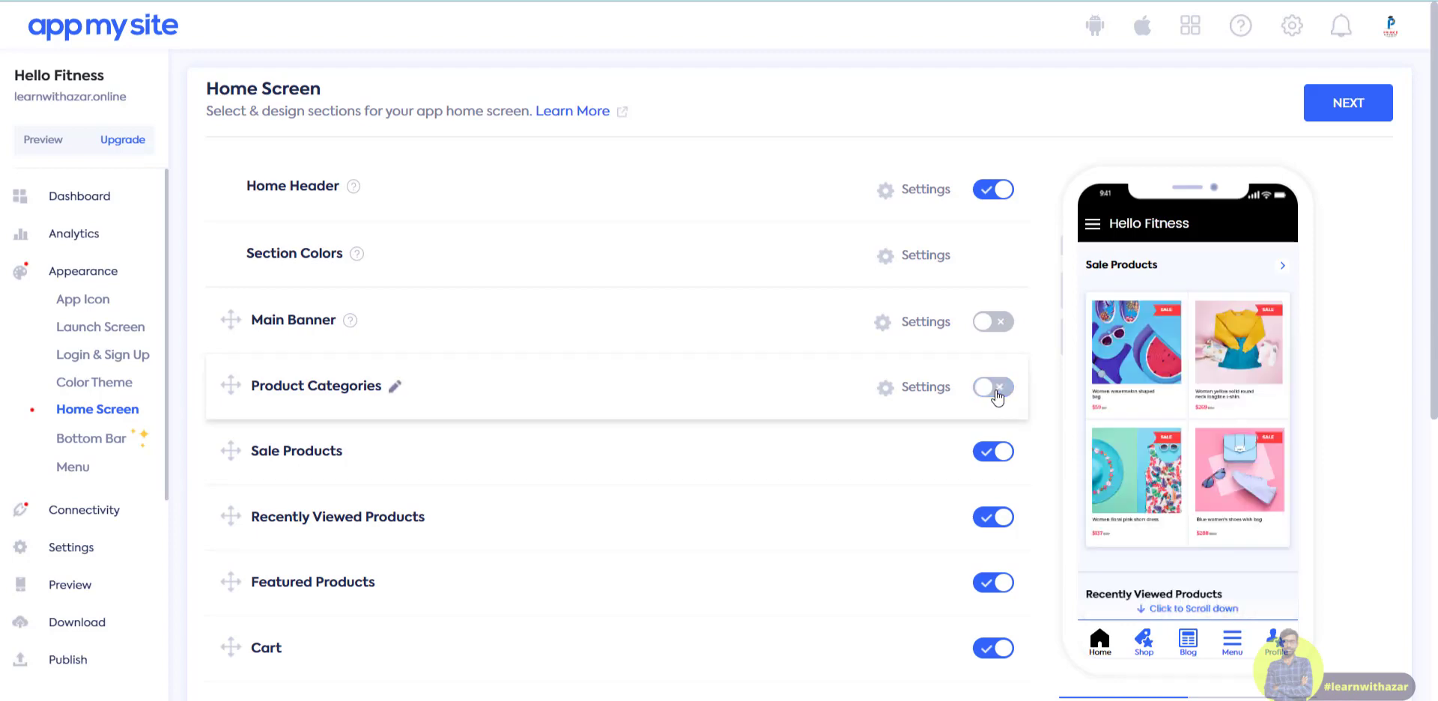
click(1005, 386)
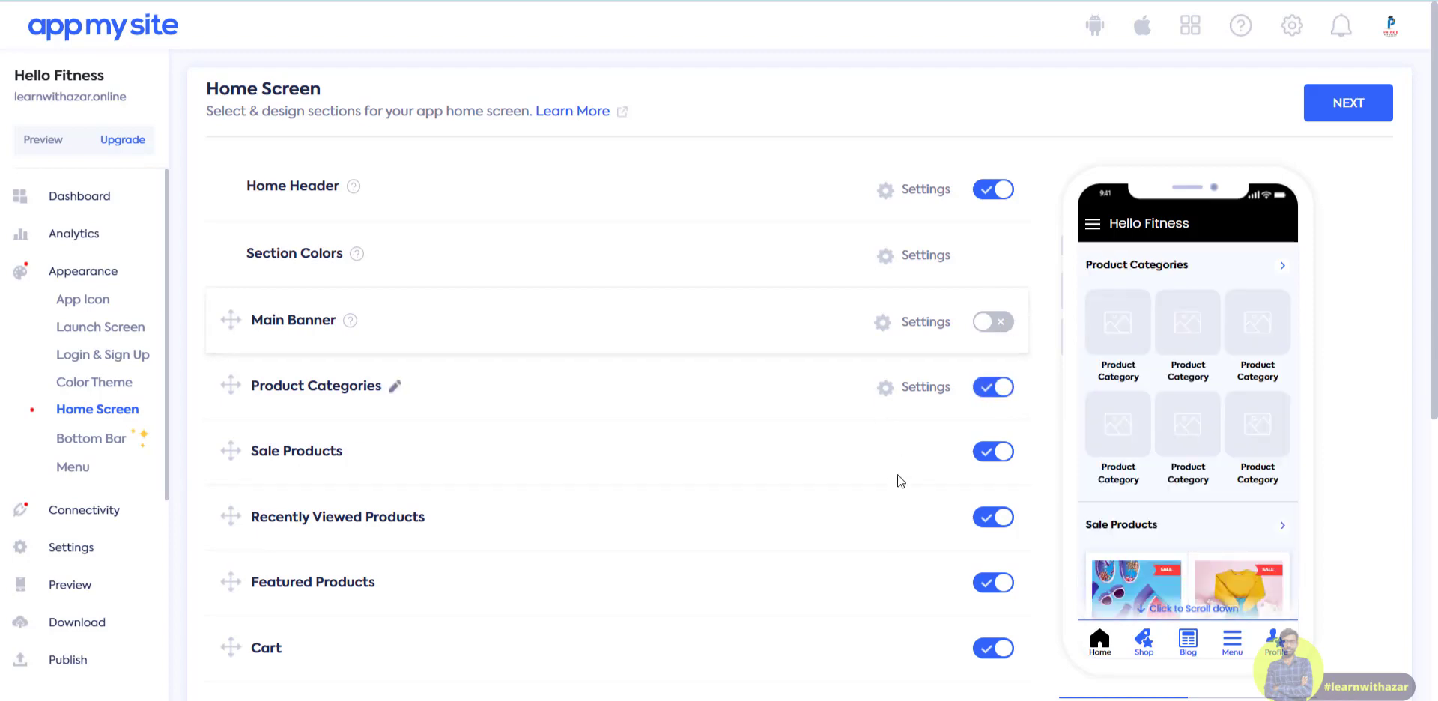
click(1006, 322)
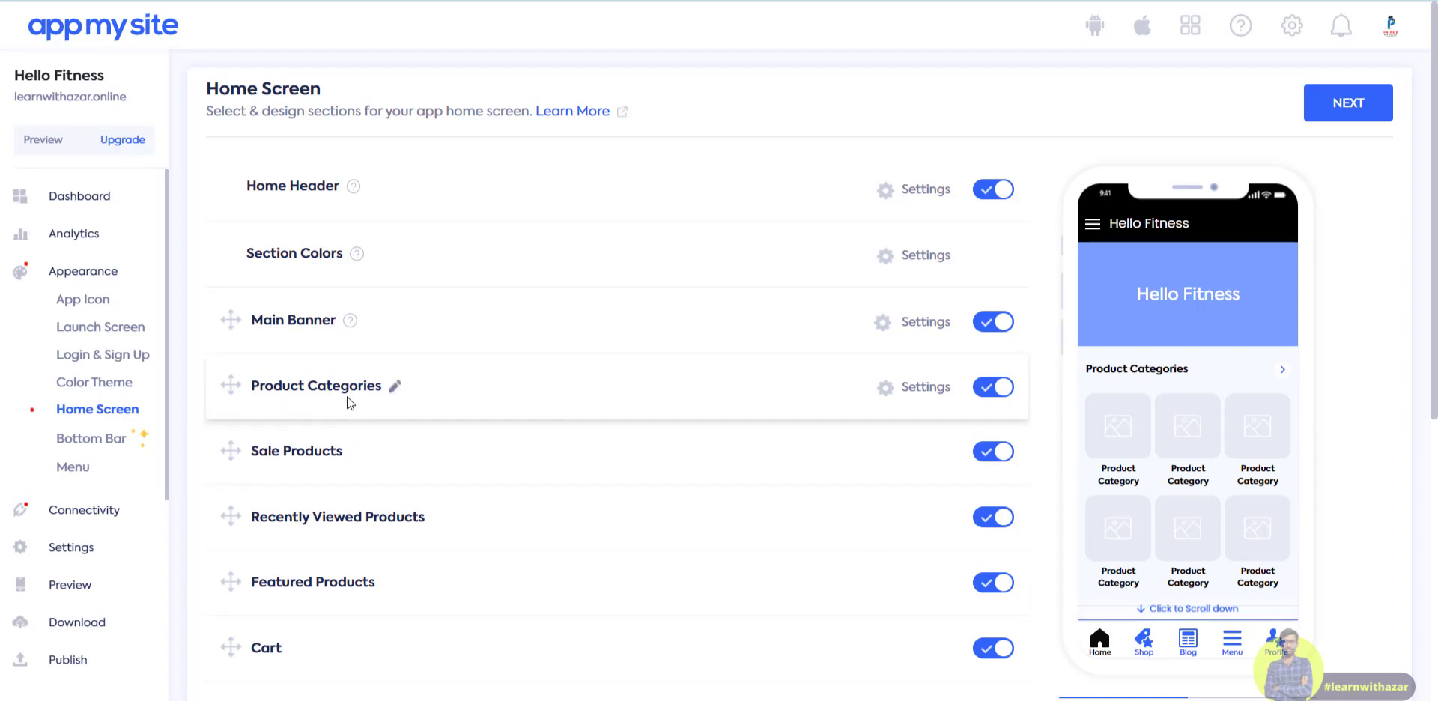
scroll(725, 404, down, 3)
scroll(838, 508, down, 4)
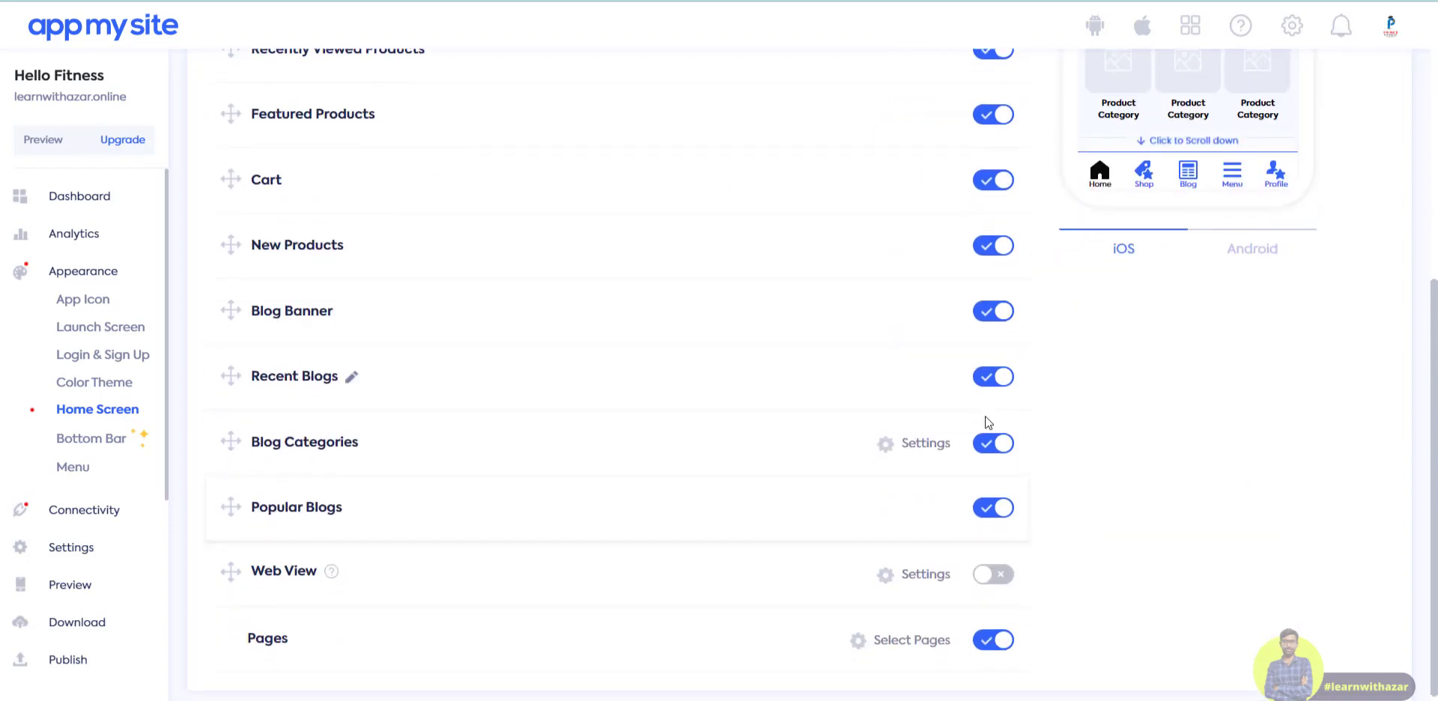
scroll(987, 422, up, 4)
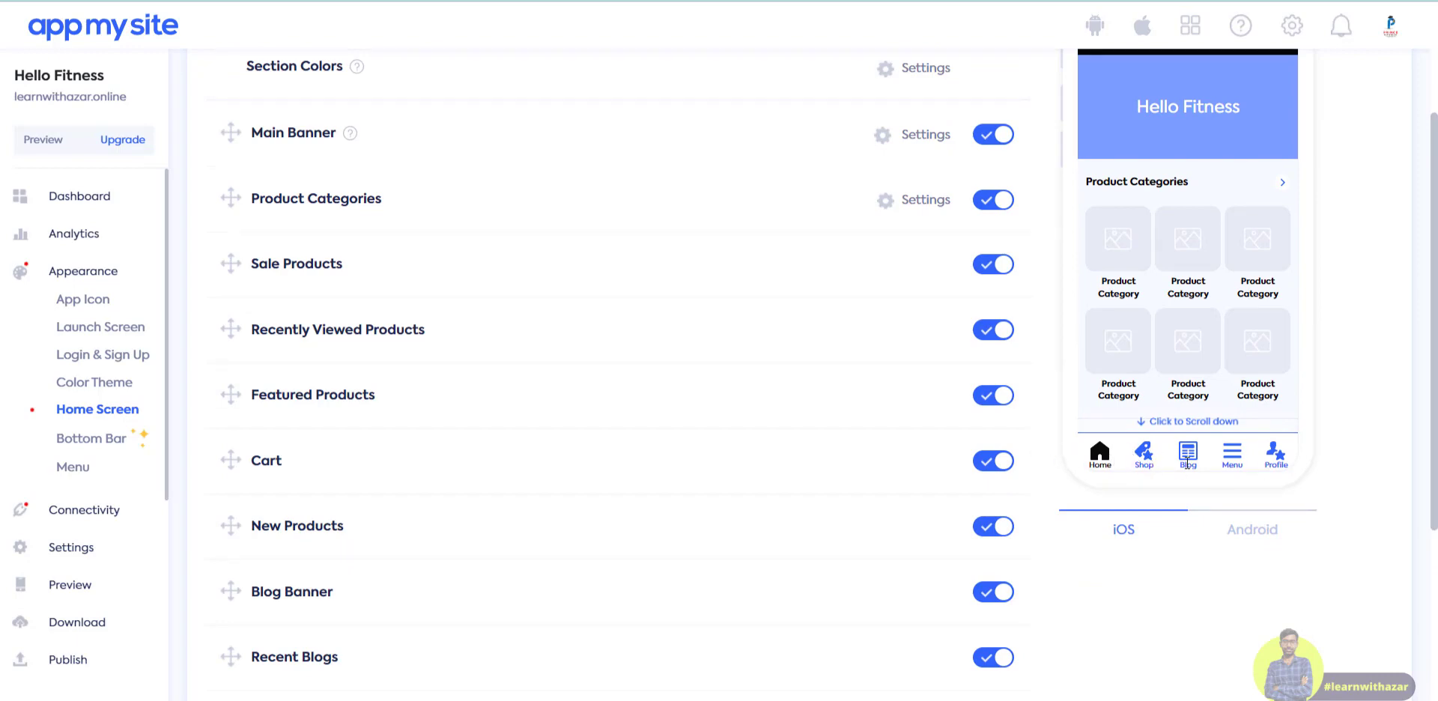
scroll(908, 552, down, 3)
scroll(1174, 452, up, 5)
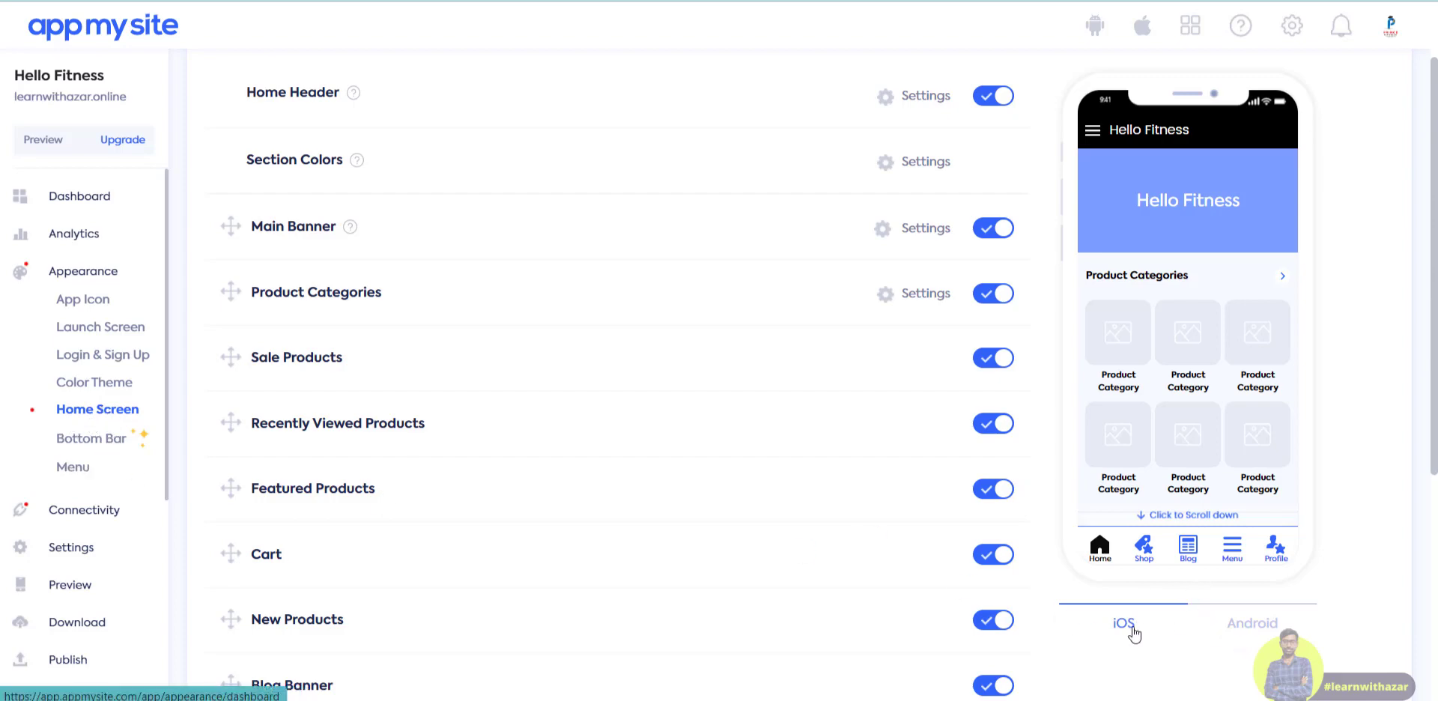
Switch the Hello Fitness home screen preview between Android and iOS.
click(1258, 632)
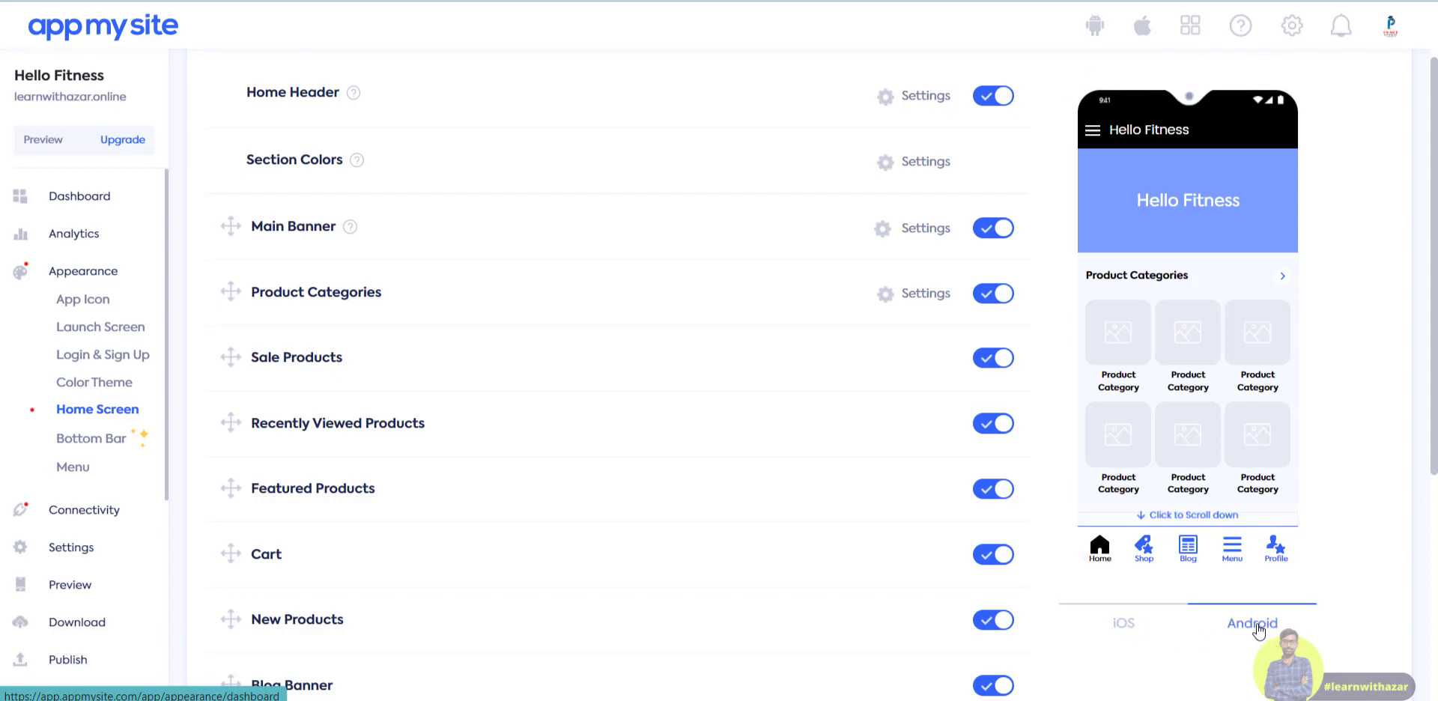
click(1124, 624)
click(1231, 625)
click(1118, 626)
click(1230, 626)
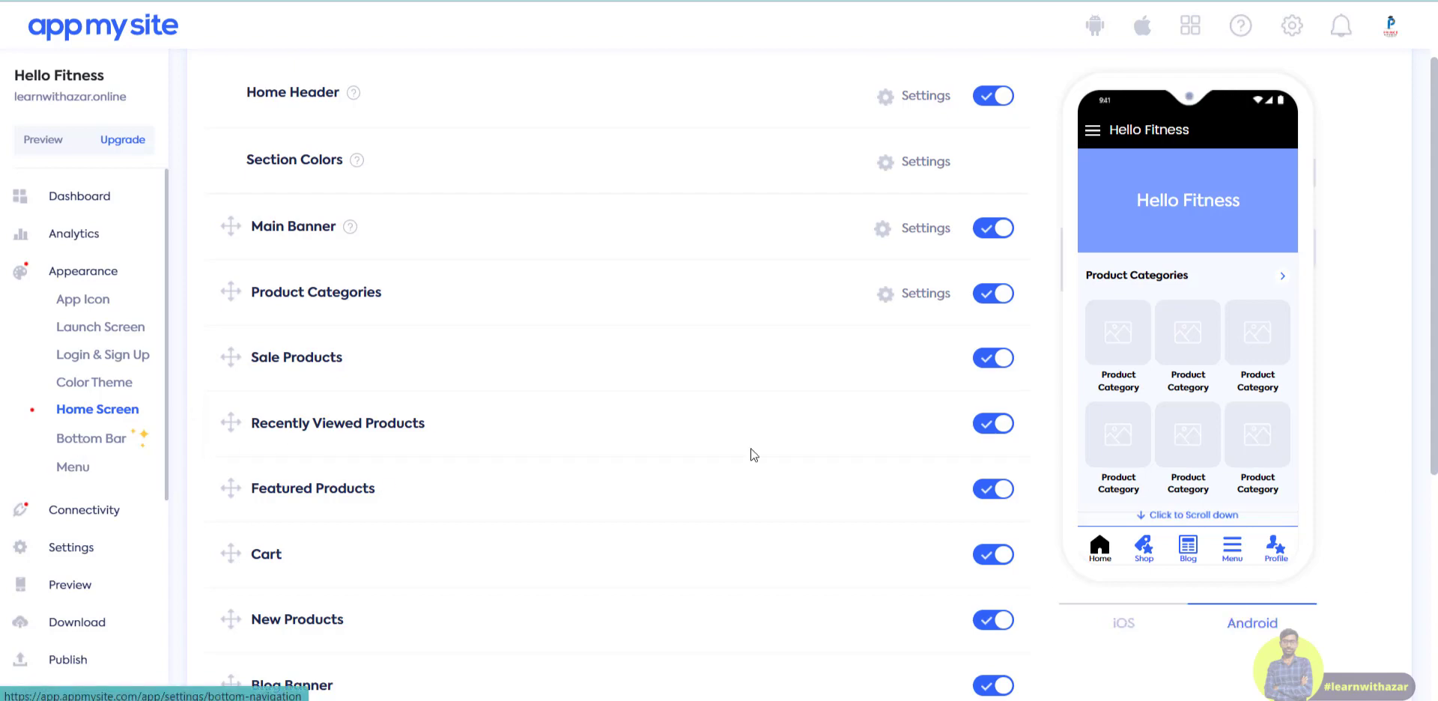
scroll(1114, 173, up, 2)
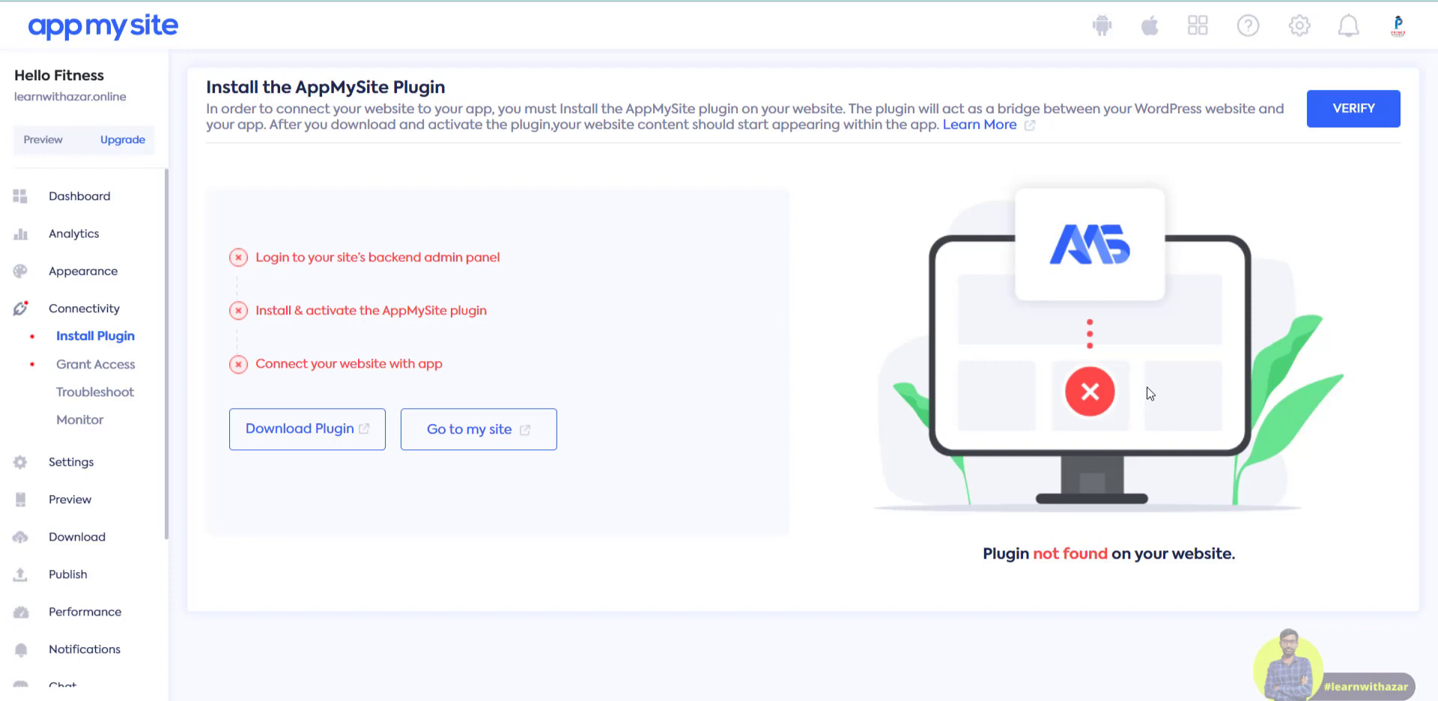
Open the AppMySite plugin's WordPress.org listing from the Install Plugin page's Download Plugin button.
click(294, 437)
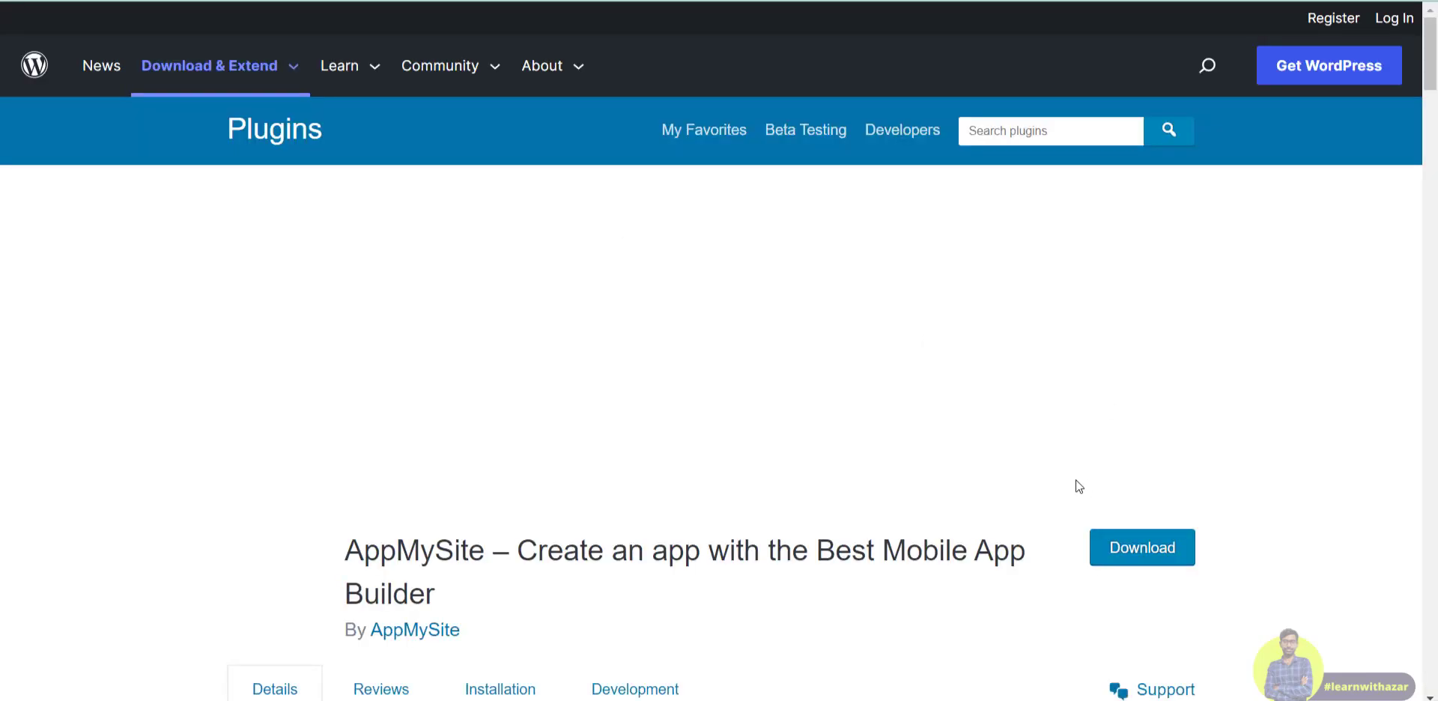
scroll(1080, 521, down, 2)
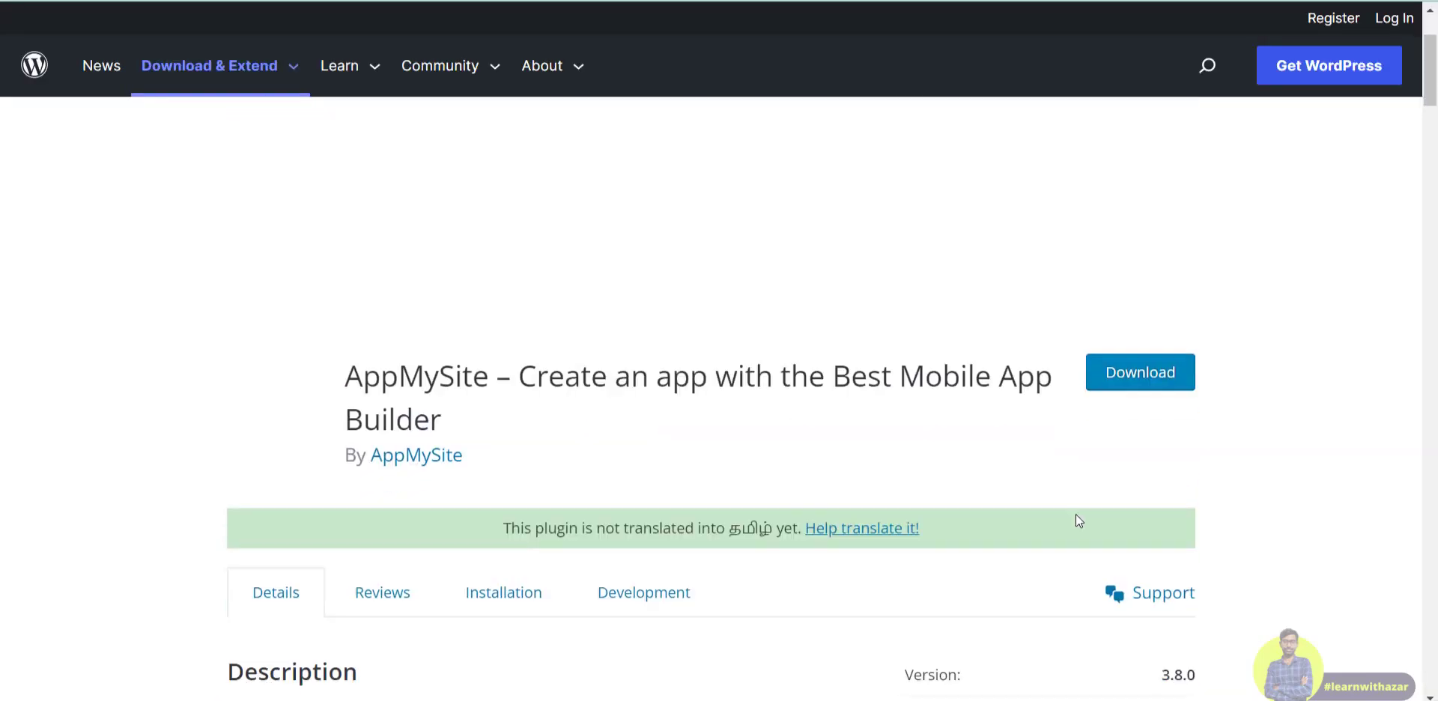
scroll(1117, 527, up, 2)
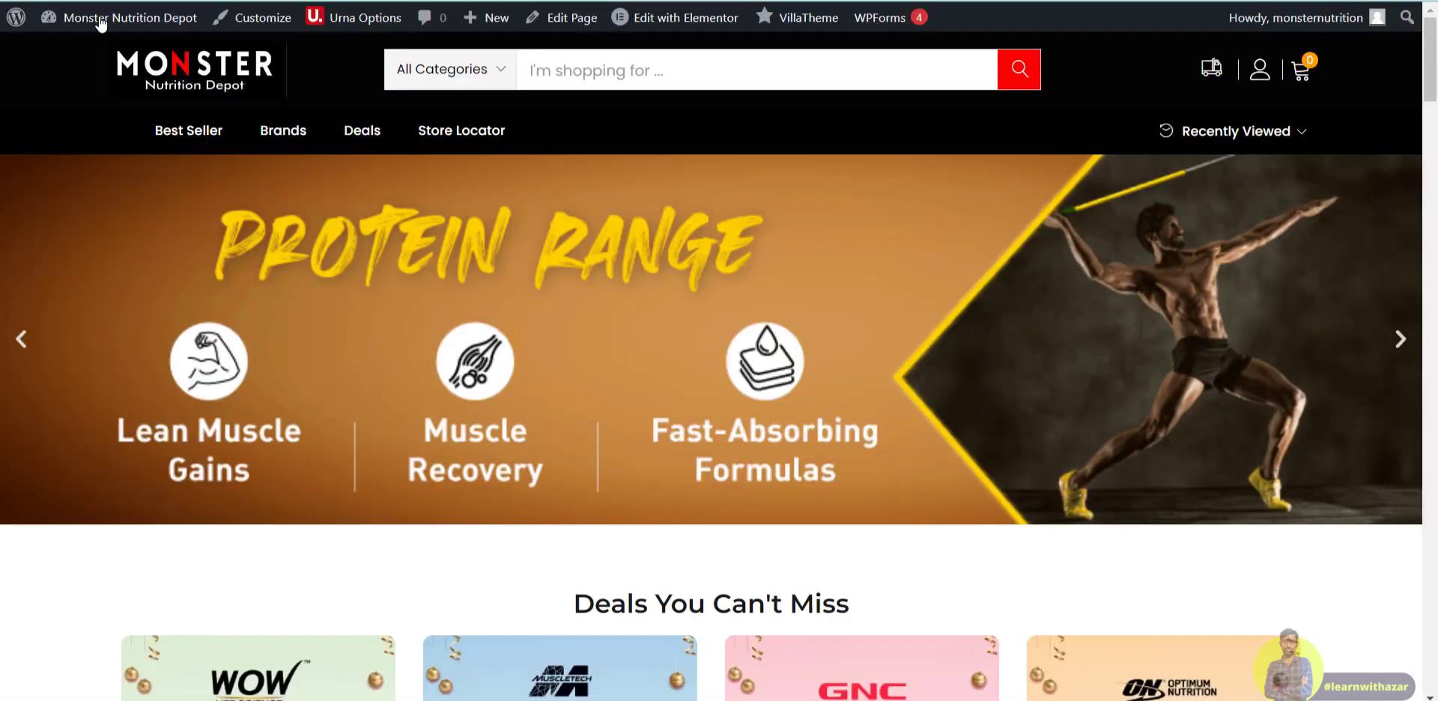
Go from the store's admin bar to the WordPress dashboard's Plugins > Add New page.
mouse_move(69, 27)
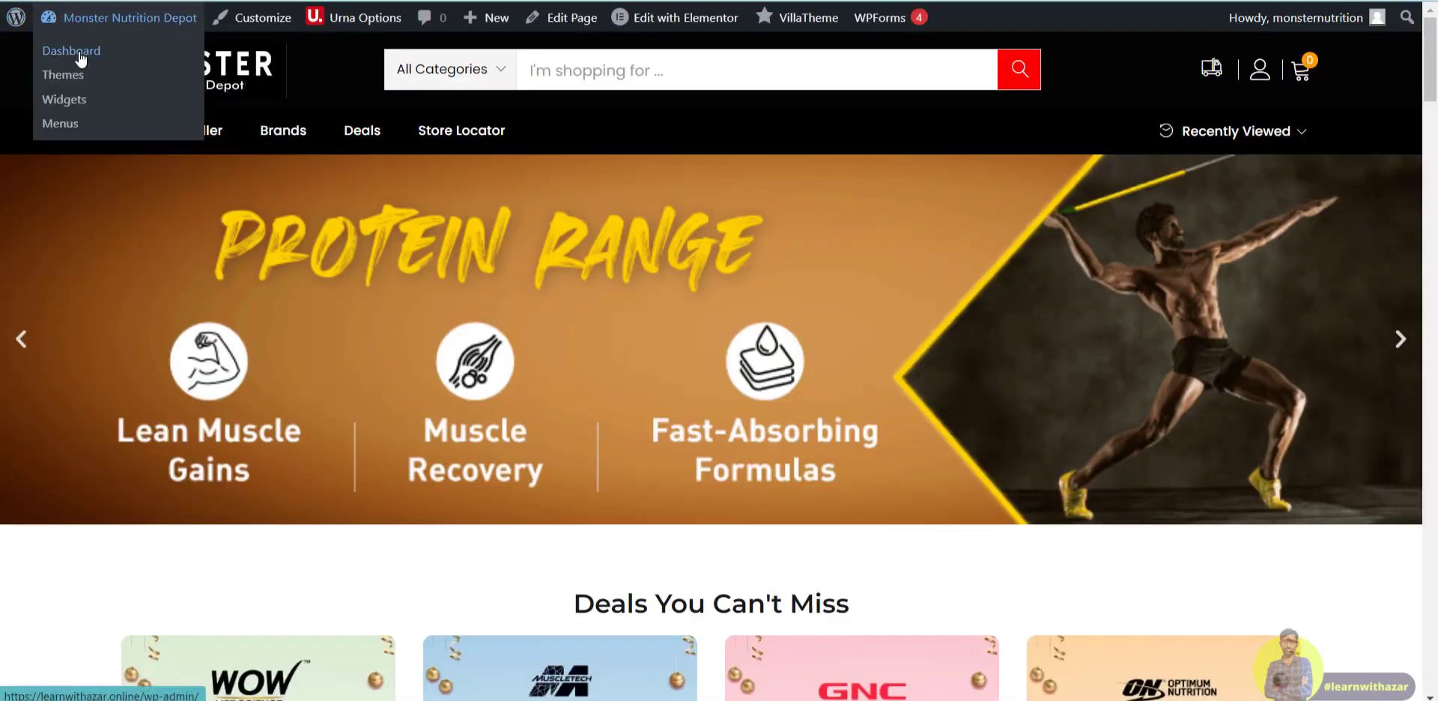
click(71, 51)
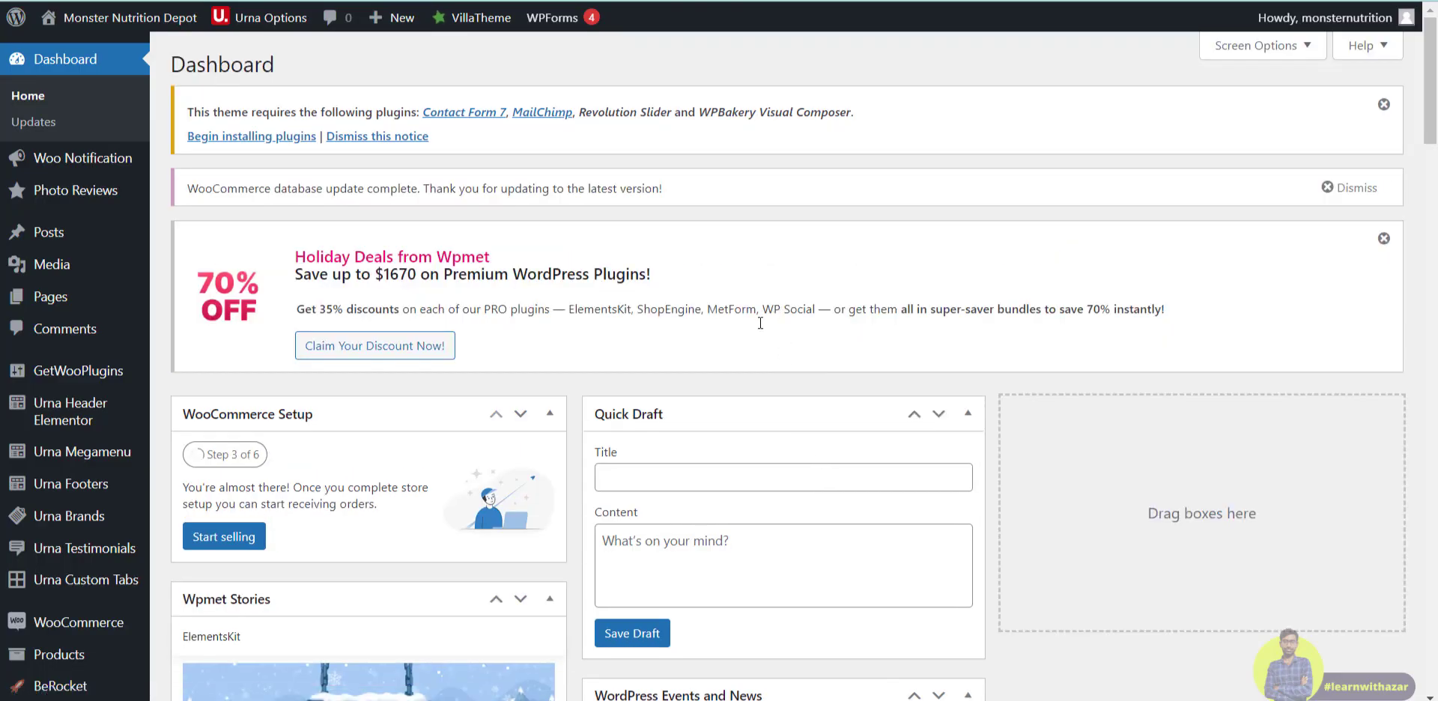
scroll(154, 386, down, 5)
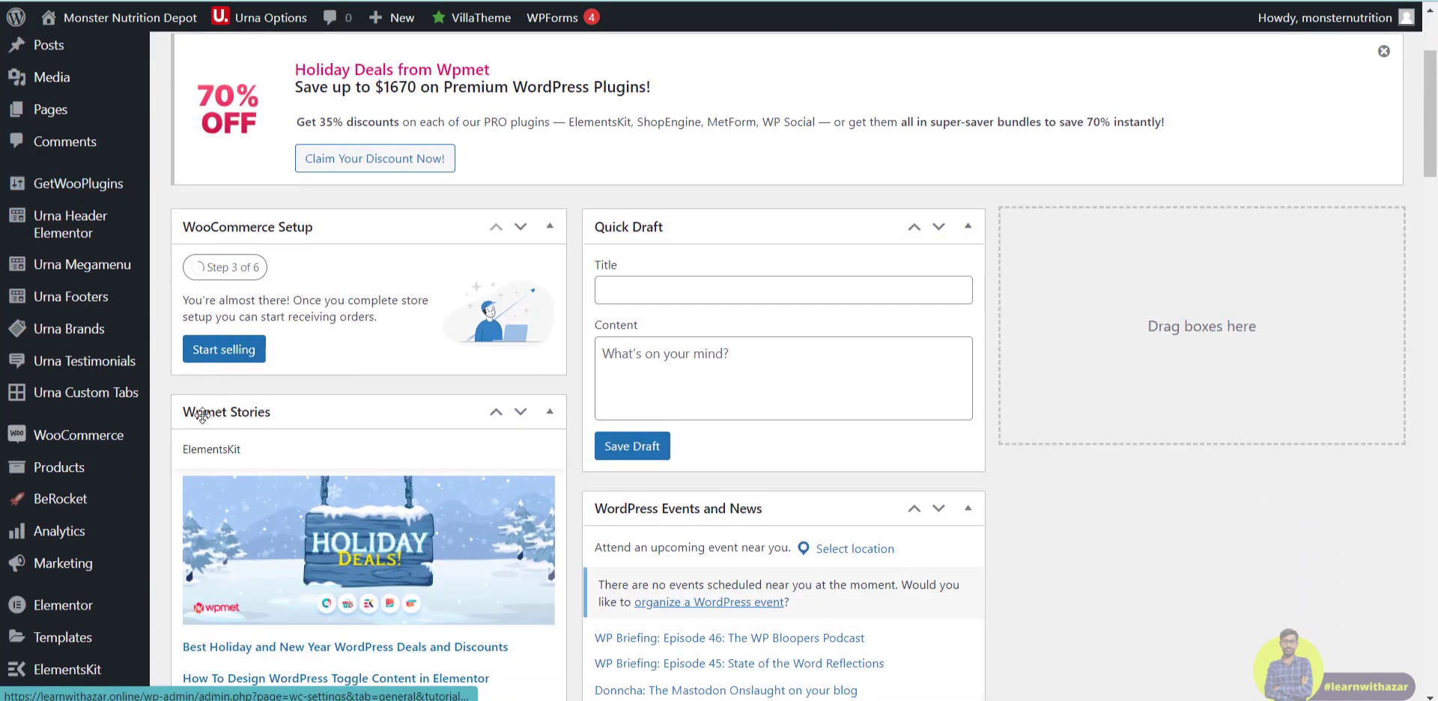
scroll(75, 500, down, 3)
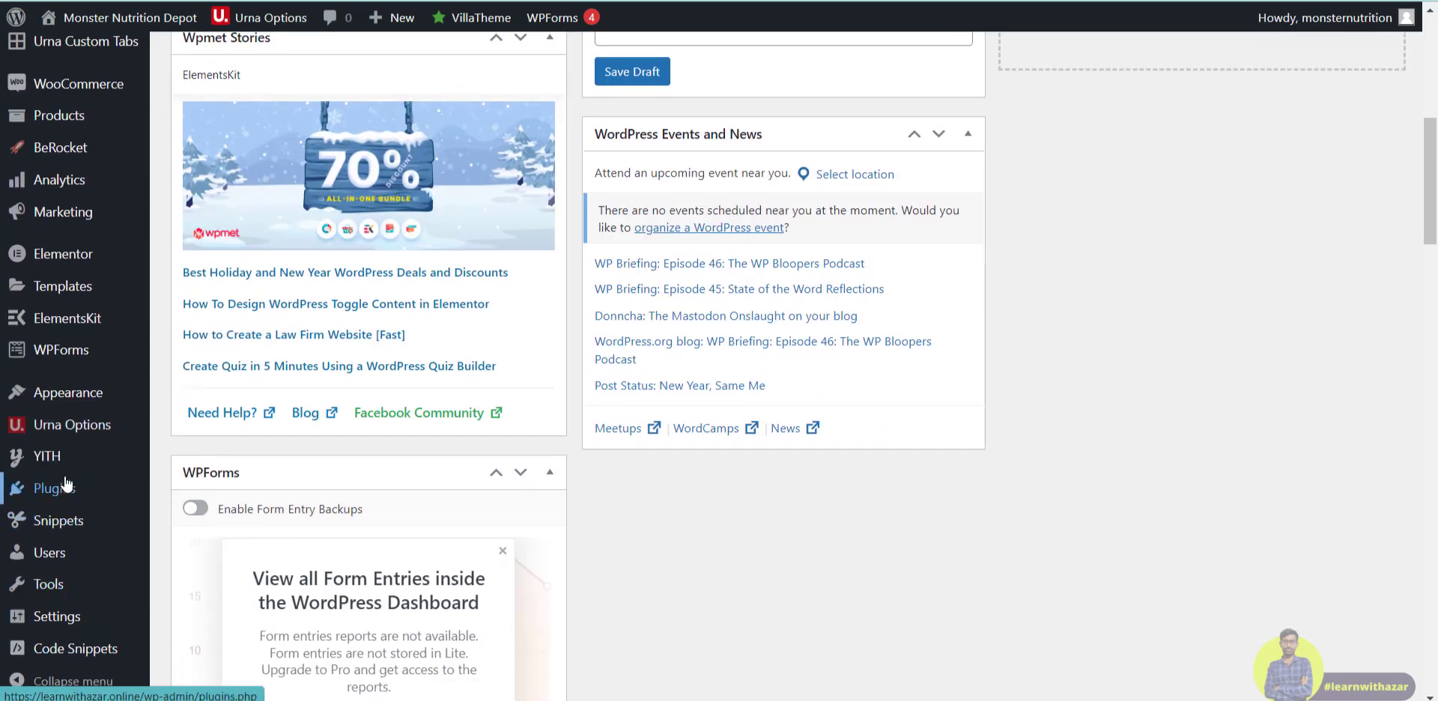
mouse_move(131, 502)
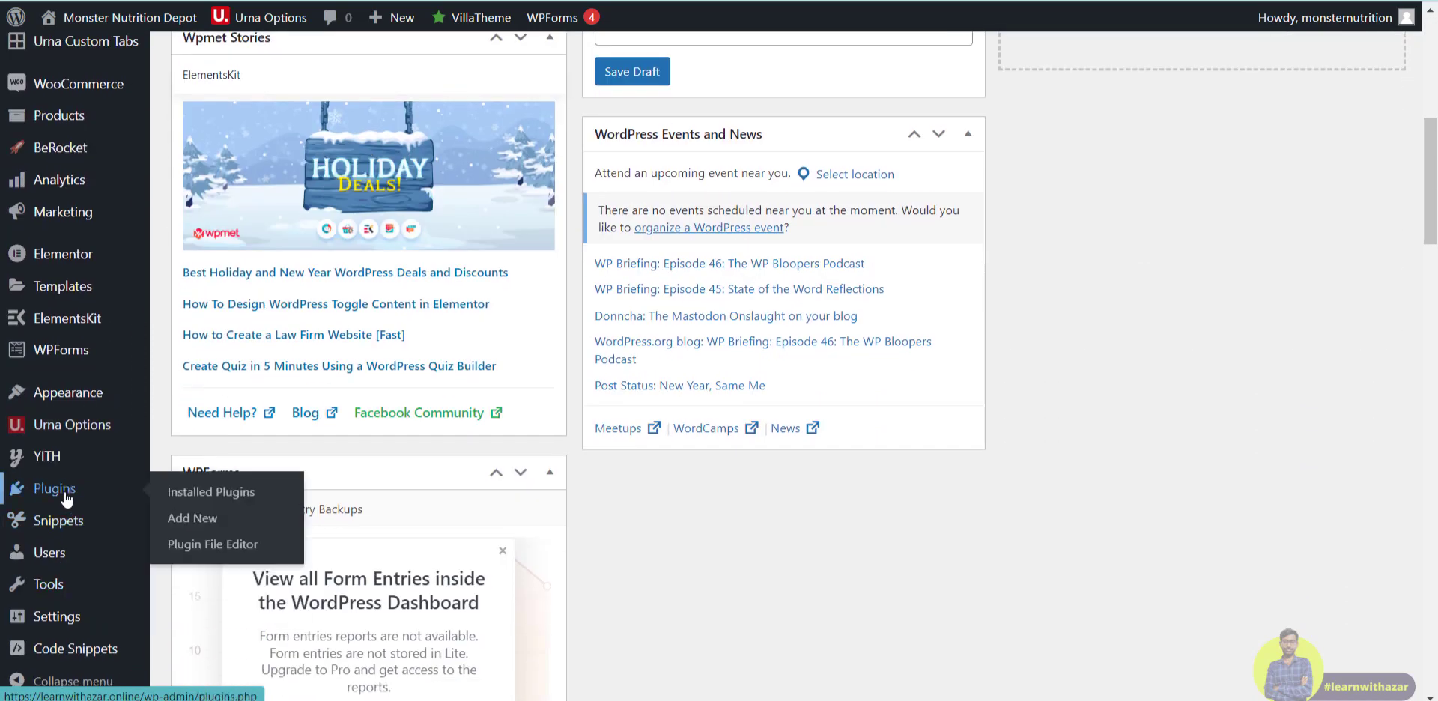
click(195, 523)
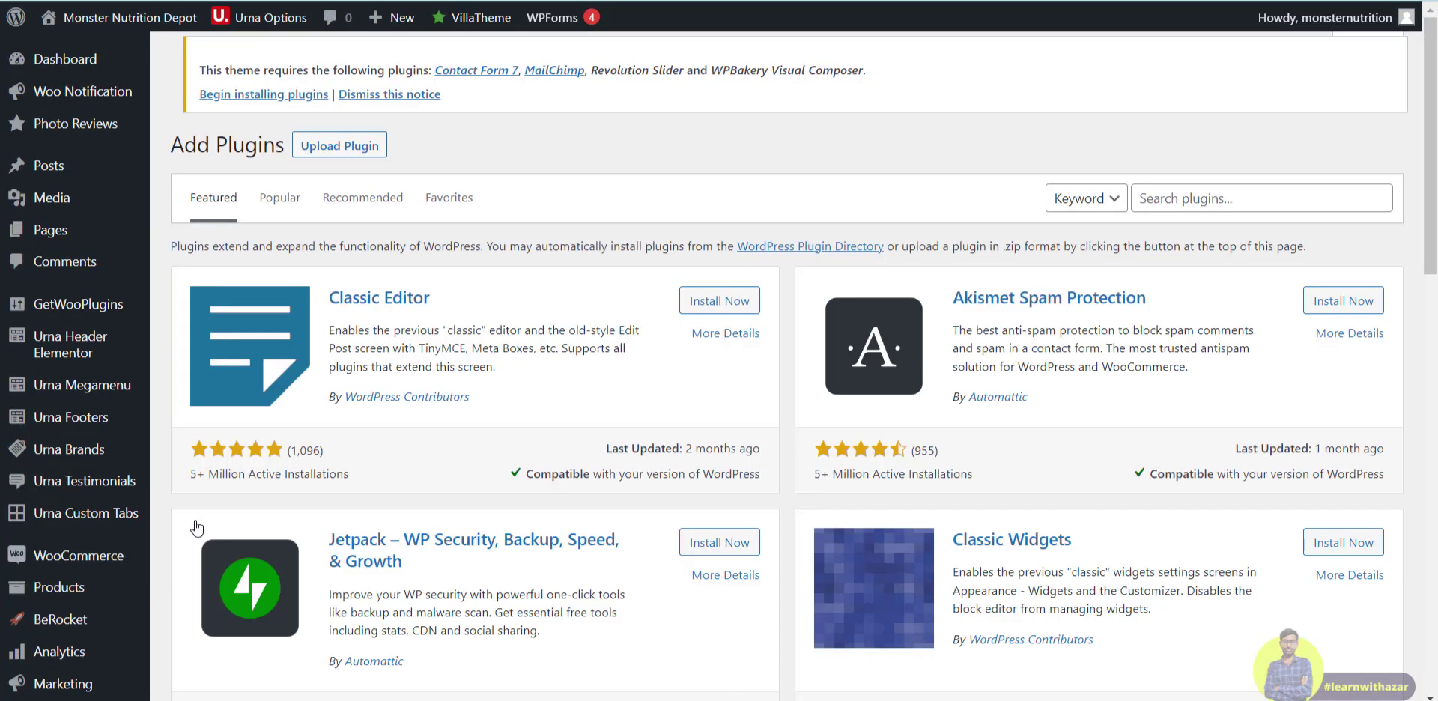
Search the plugin directory for 'appmysite', then install and activate the AppMySite plugin.
click(1194, 194)
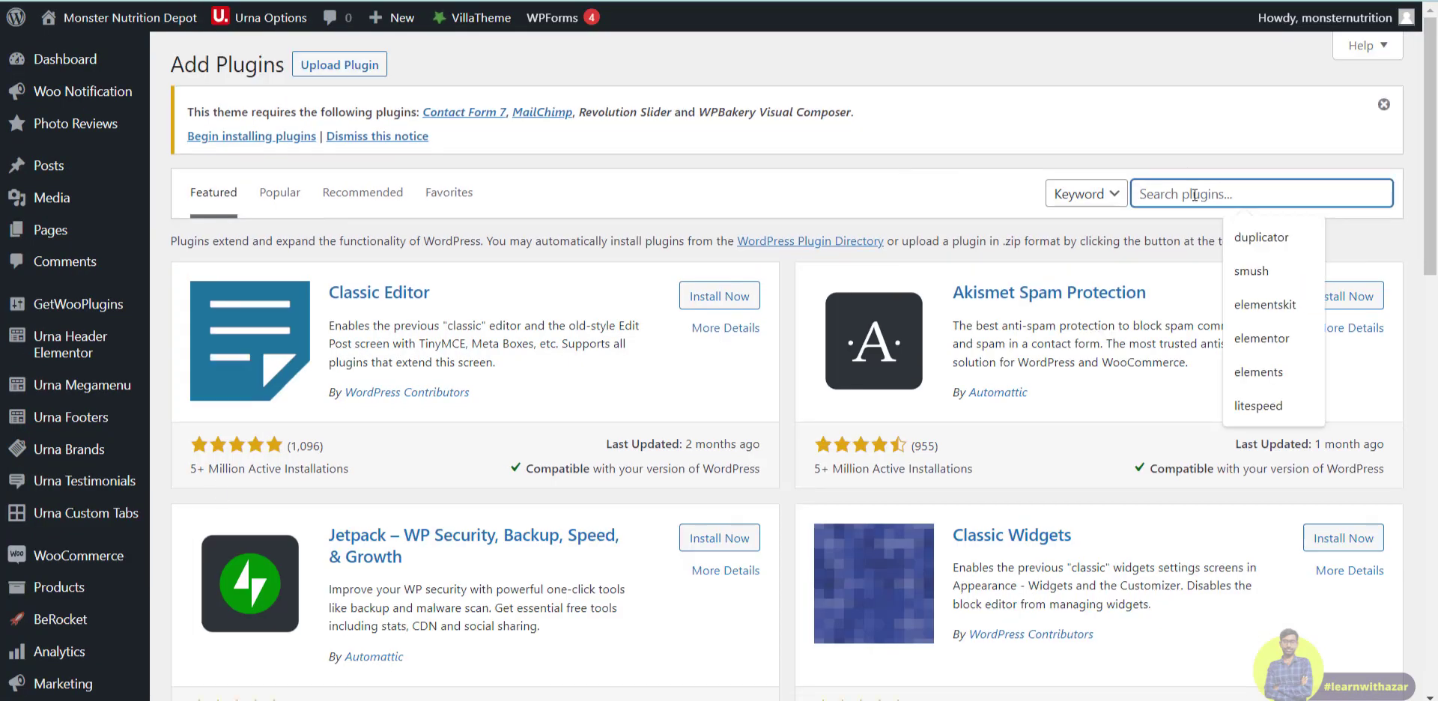
text(app)
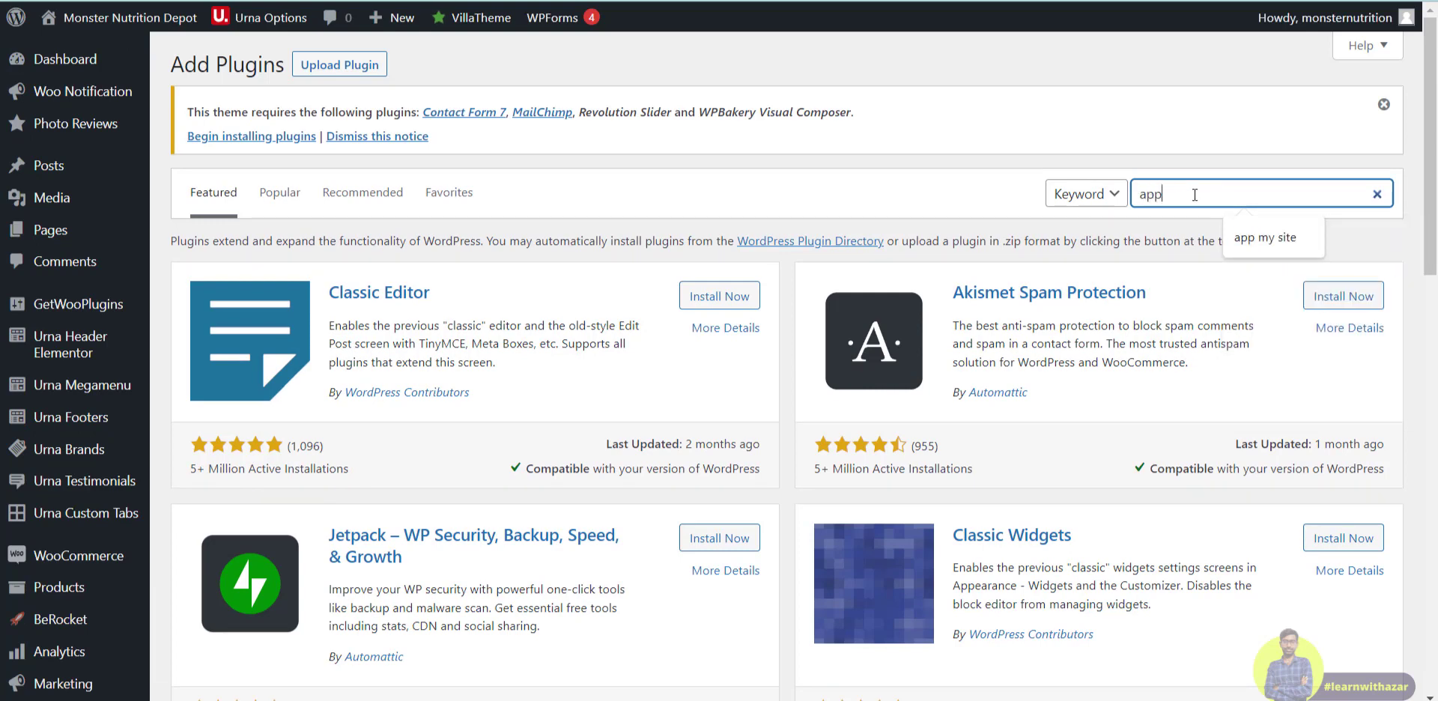
key(Down)
key(Return)
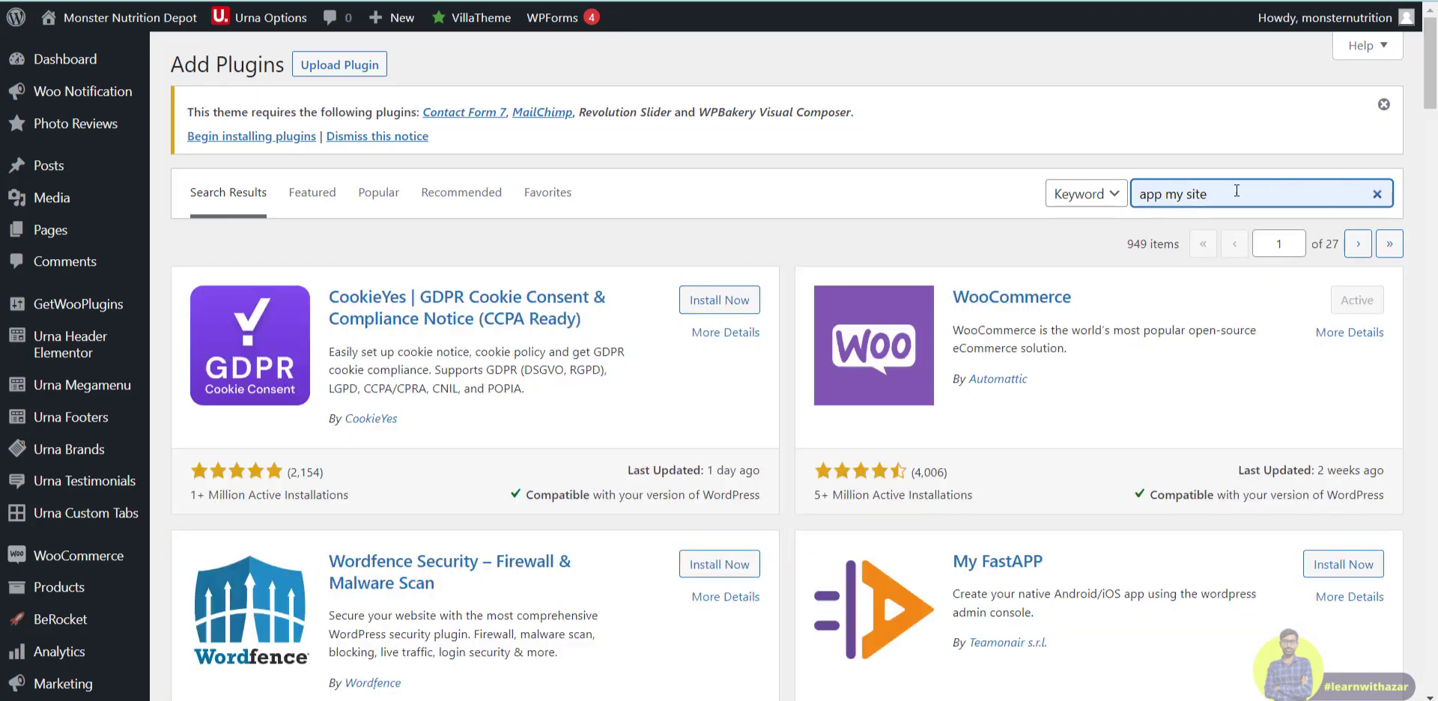
key(BackSpace)
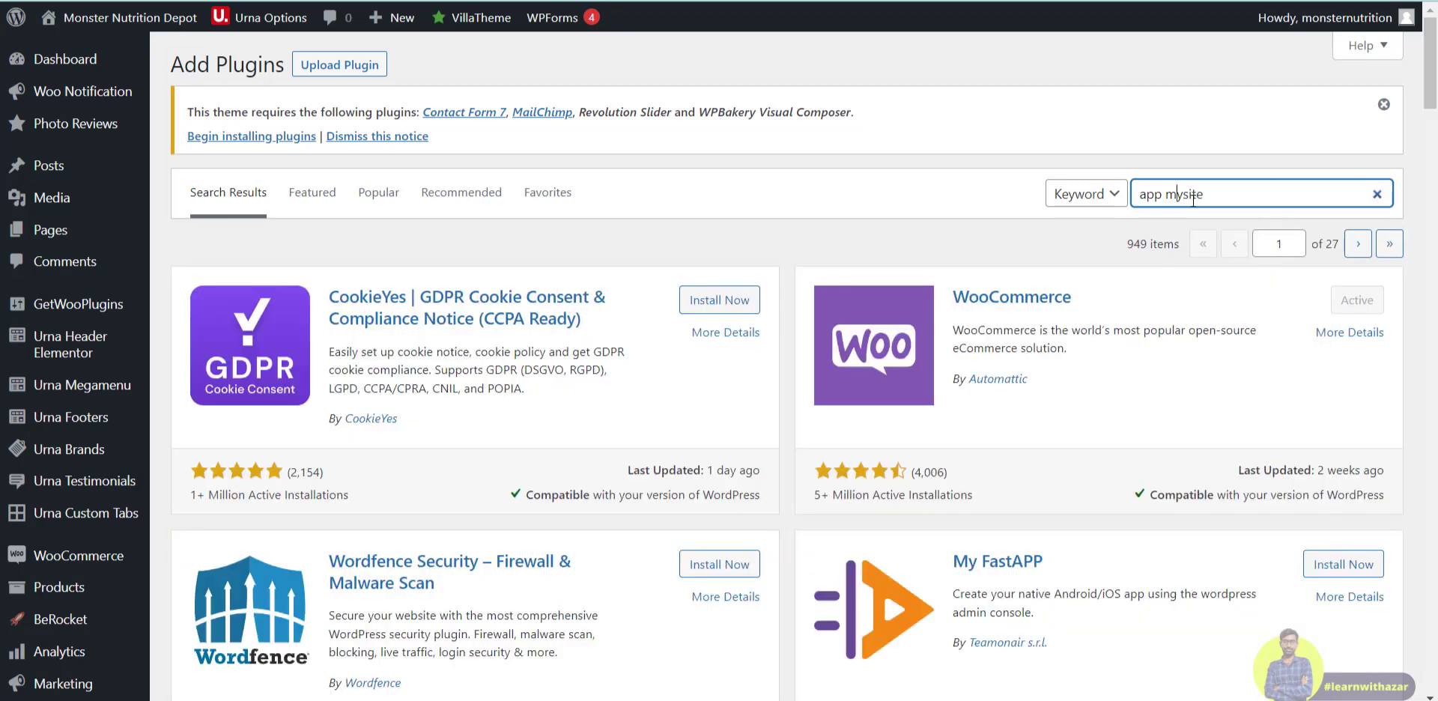
key(BackSpace)
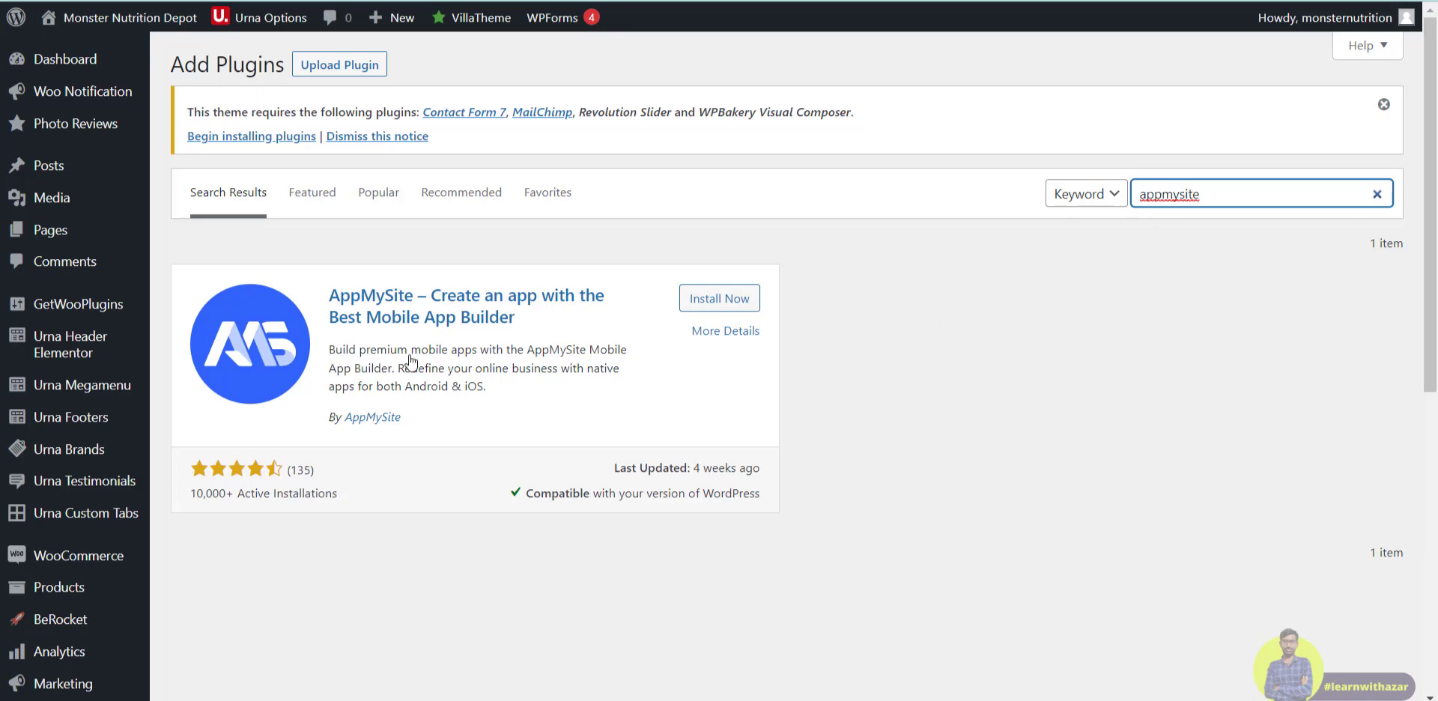
click(735, 312)
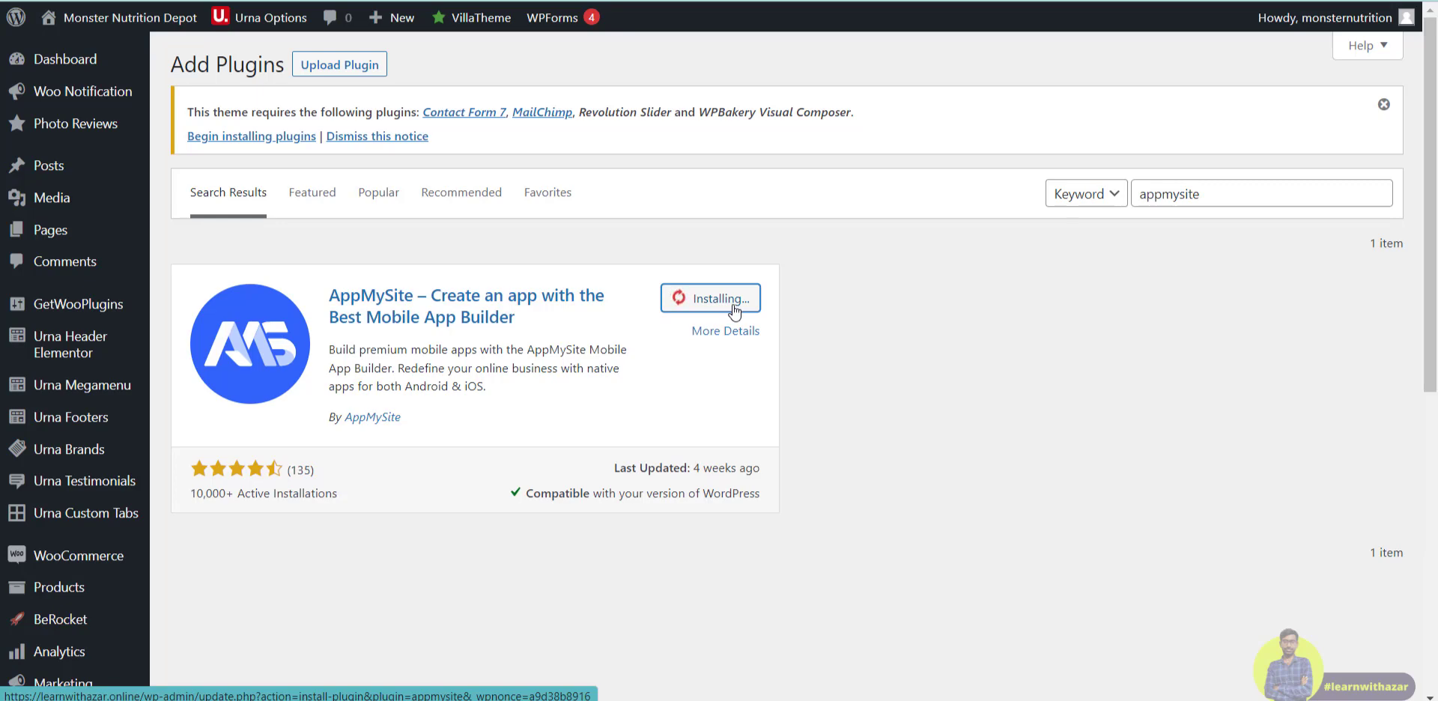
click(735, 311)
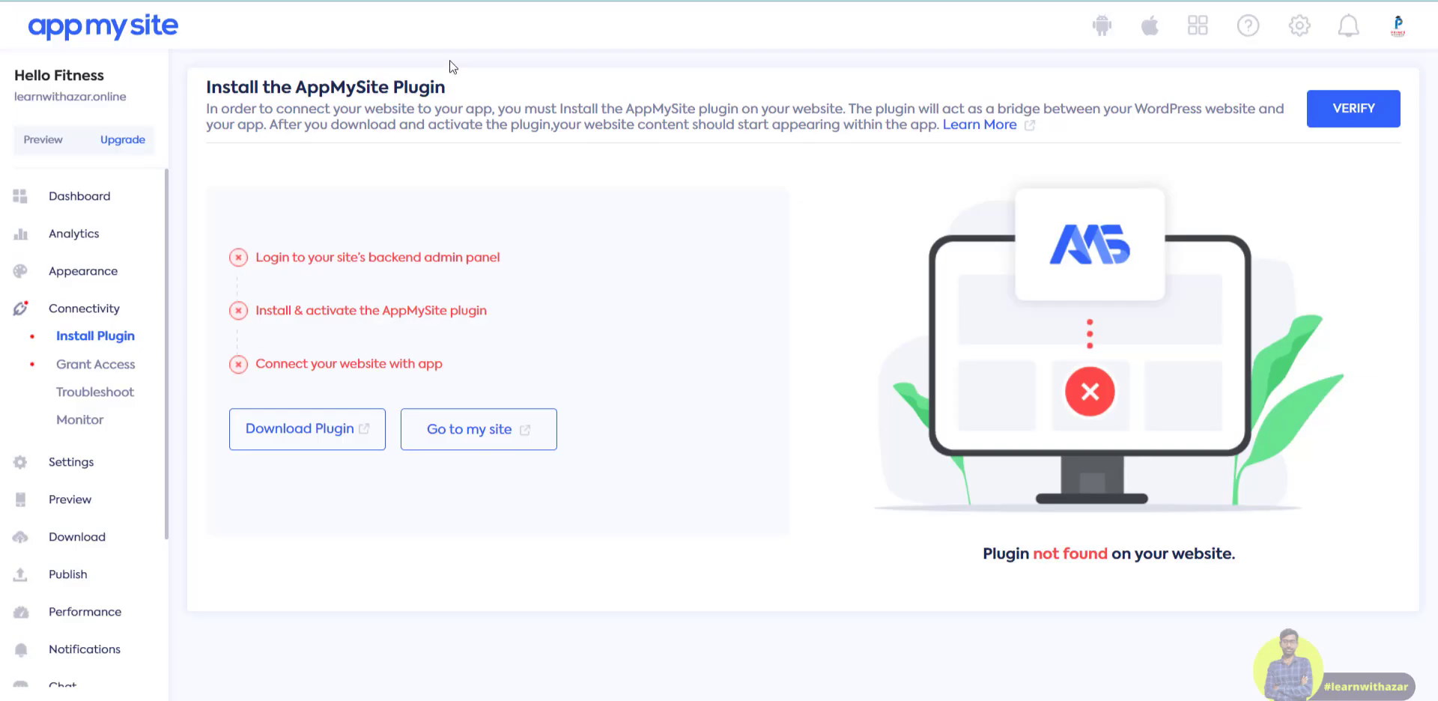
Verify the plugin and enable WordPress Application Password access with the administrator username and application password.
click(1342, 122)
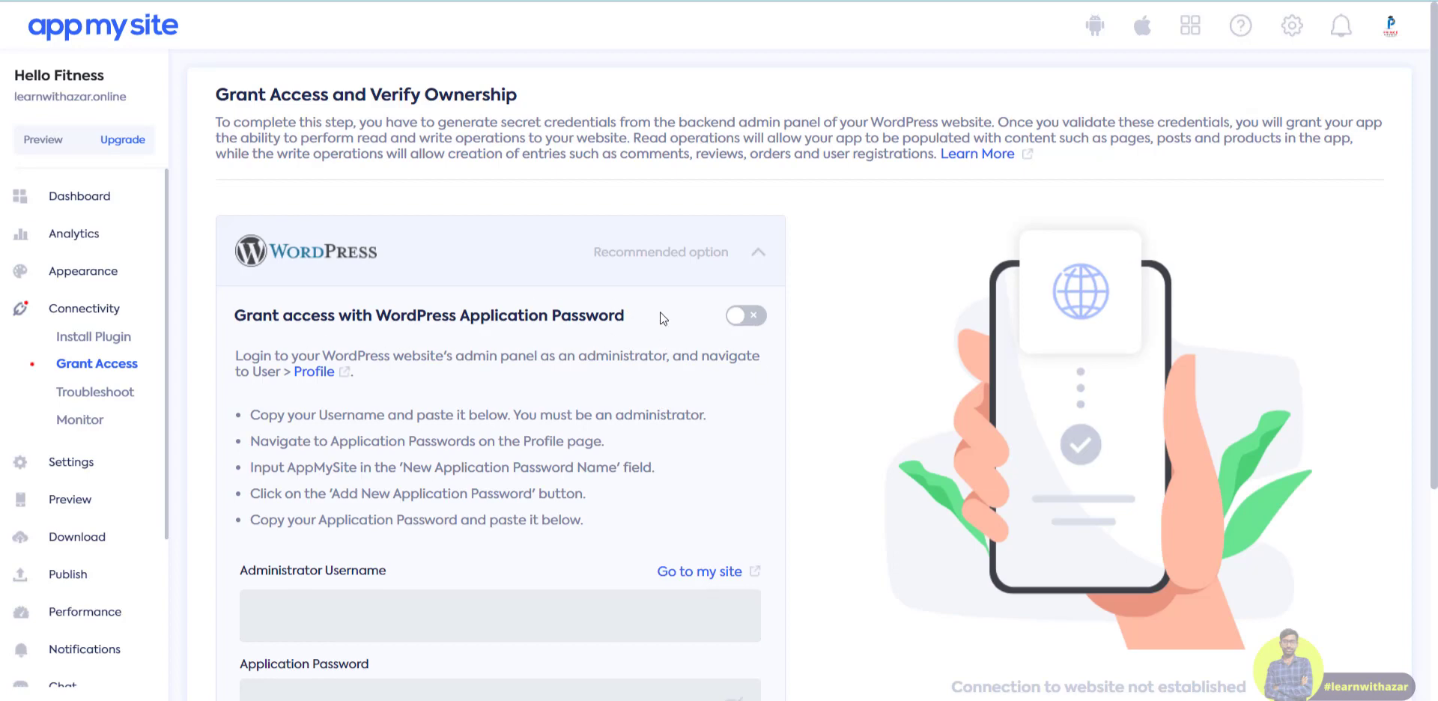
click(744, 317)
scroll(744, 330, down, 3)
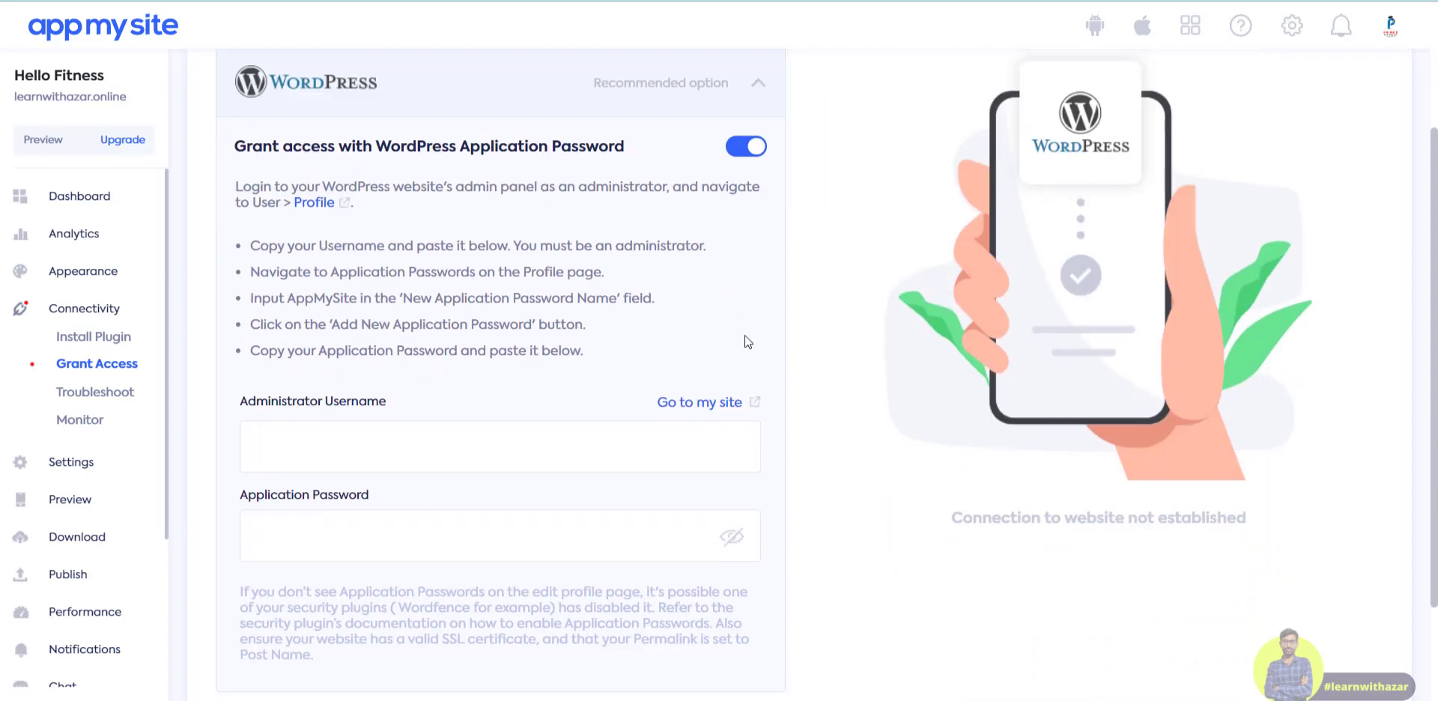
click(666, 360)
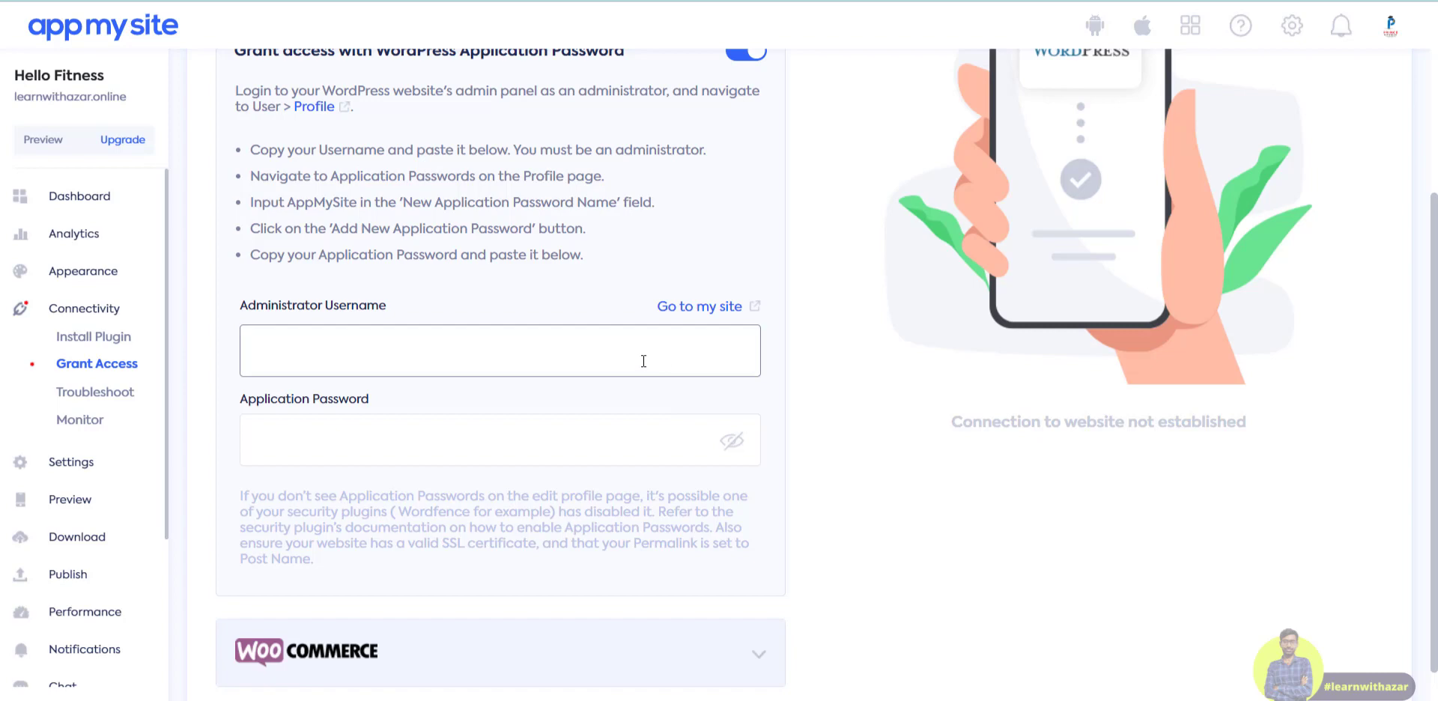
text(monsternutrition)
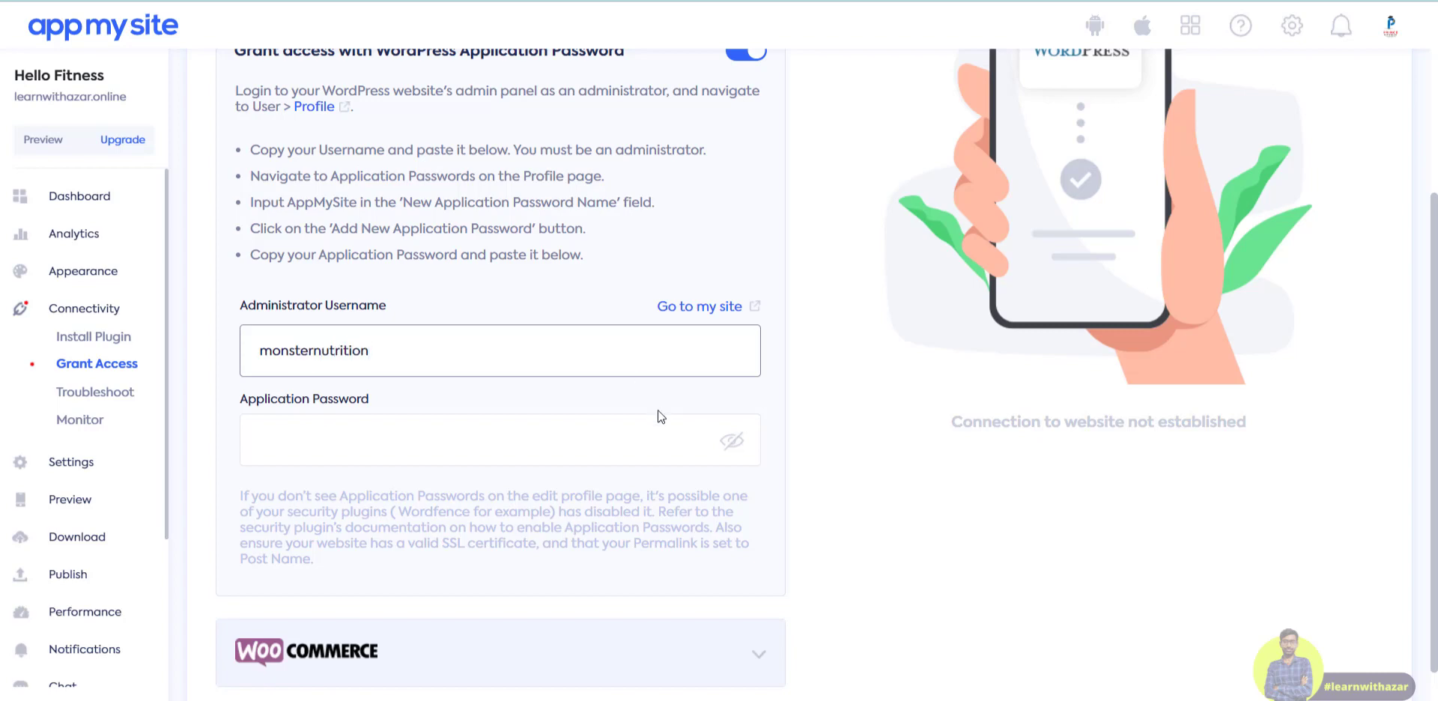
click(585, 428)
text(••••)
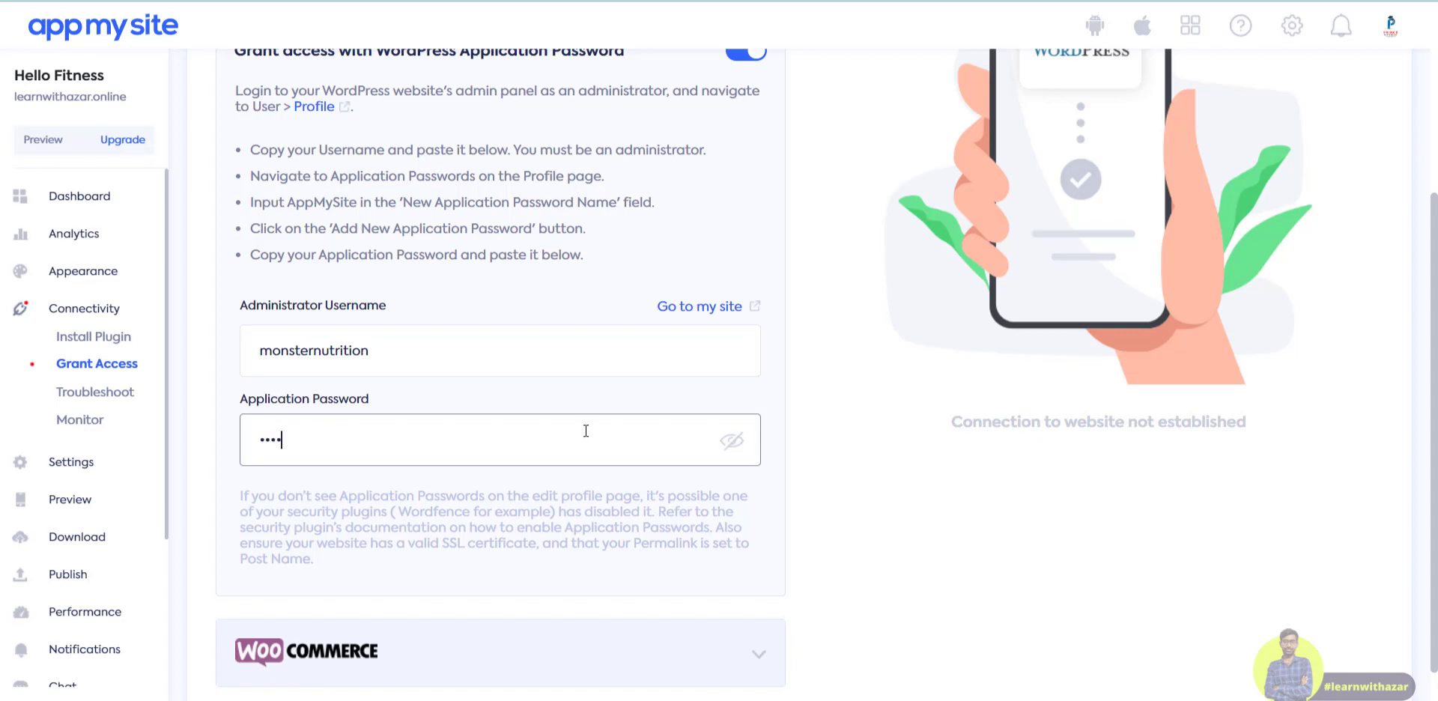
text(•••••••)
Expand the WooCommerce access options and switch on WooCommerce REST API access.
scroll(793, 390, down, 1)
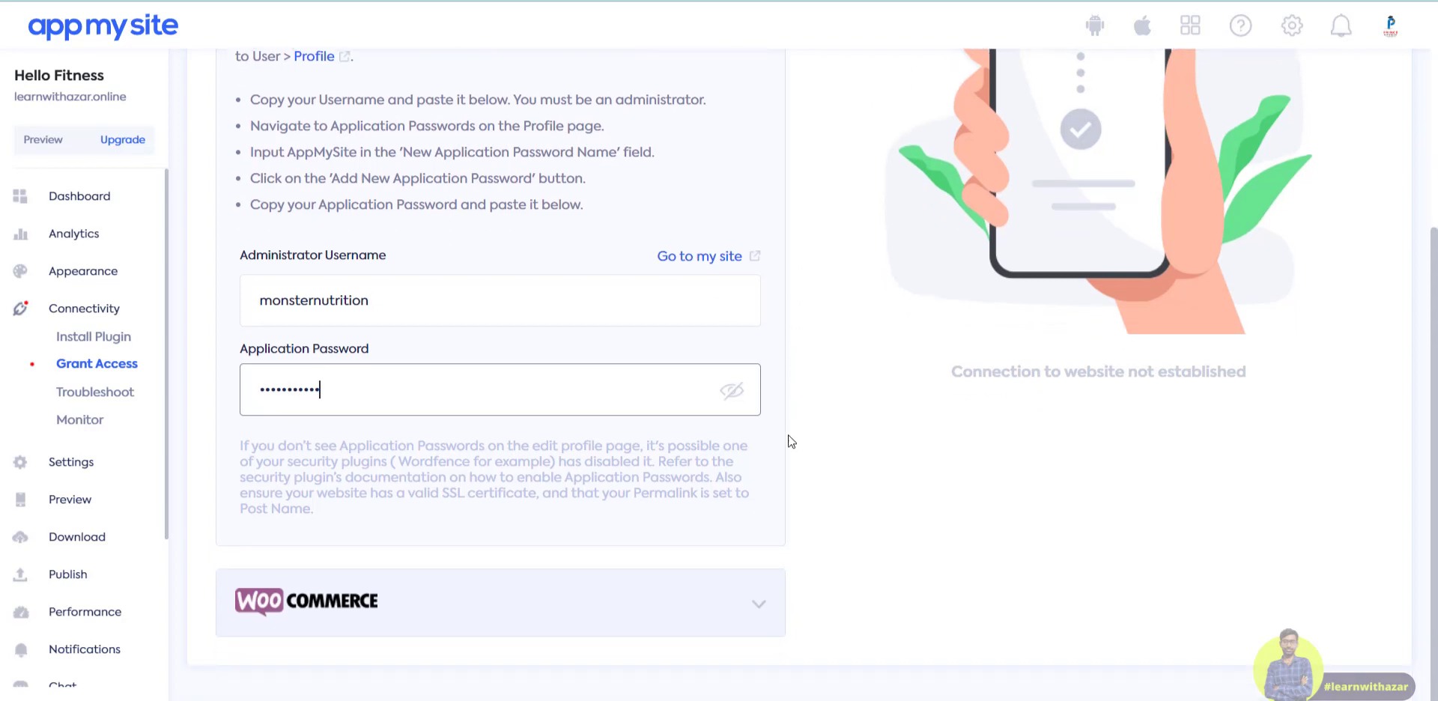
click(749, 611)
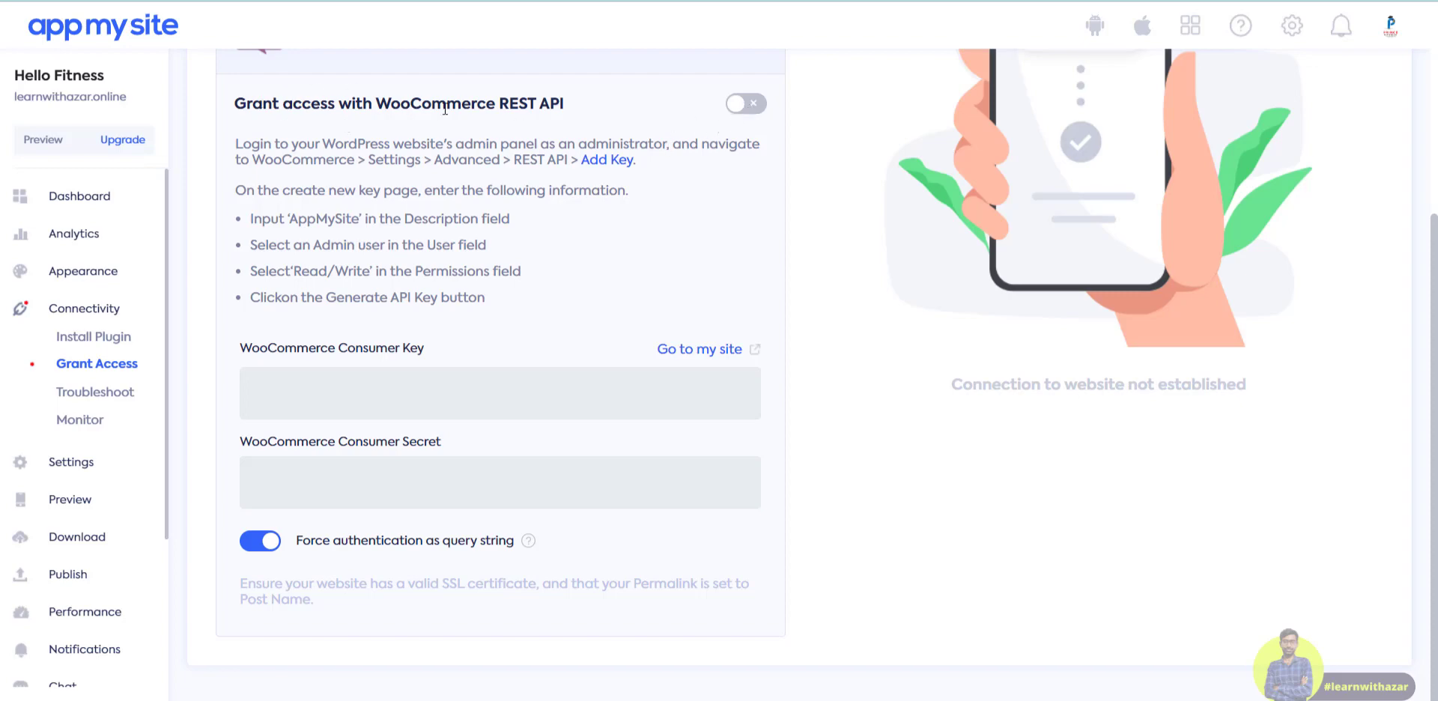
click(754, 114)
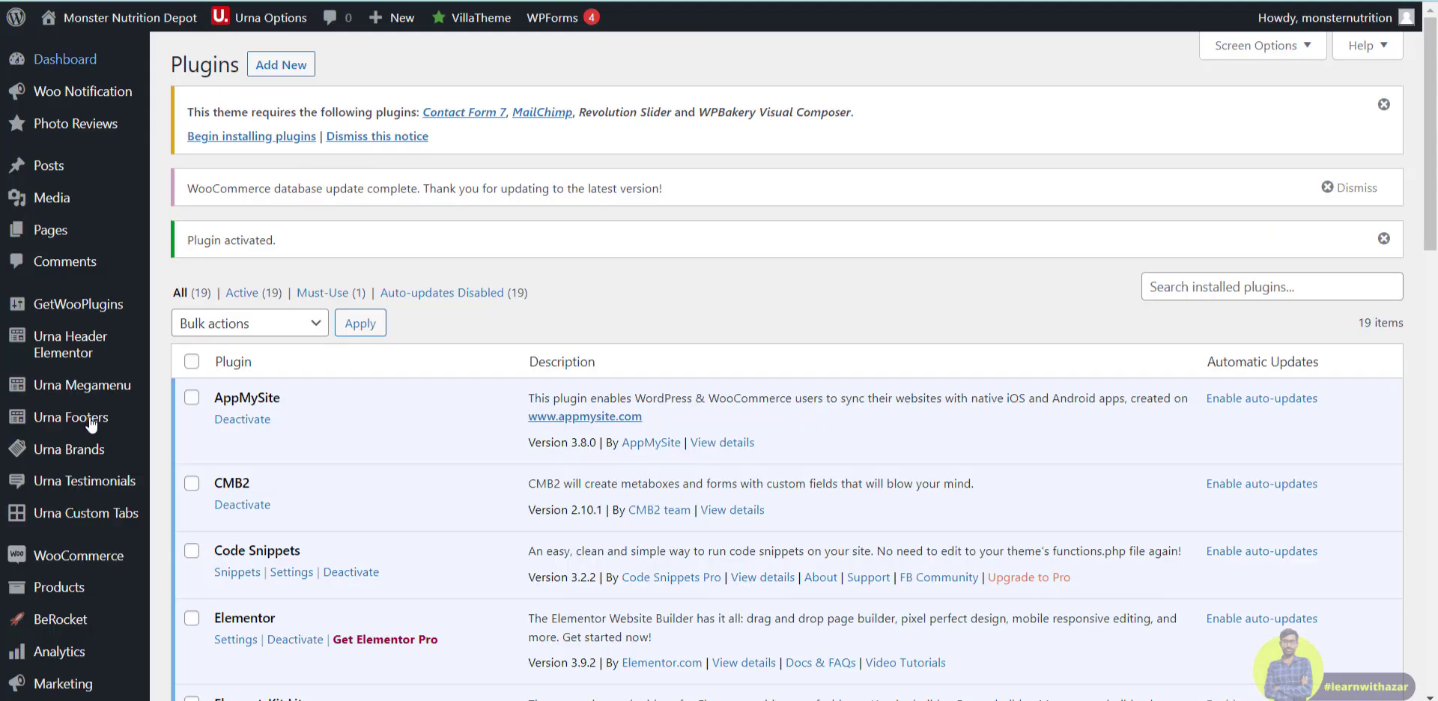
Go to WooCommerce > Settings > Advanced > REST API to list the store's API keys.
mouse_move(92, 421)
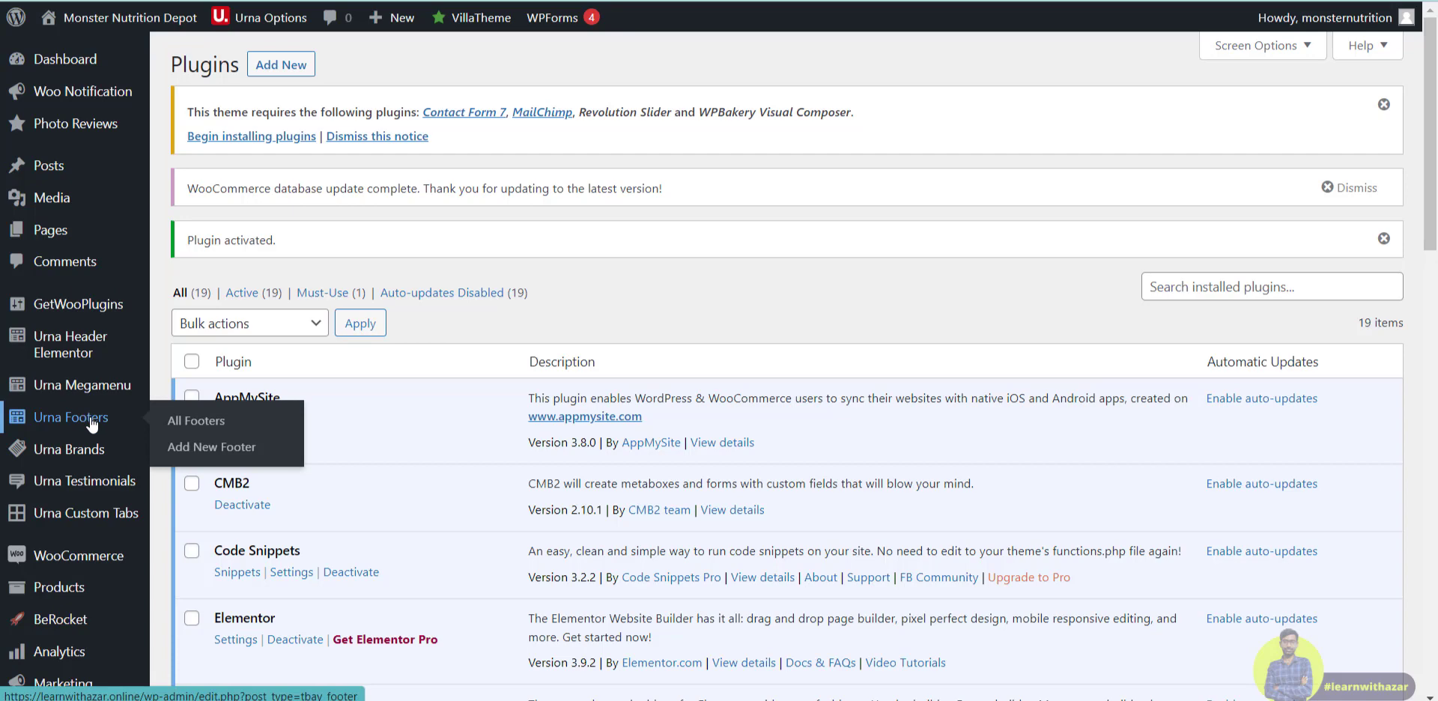
mouse_move(92, 569)
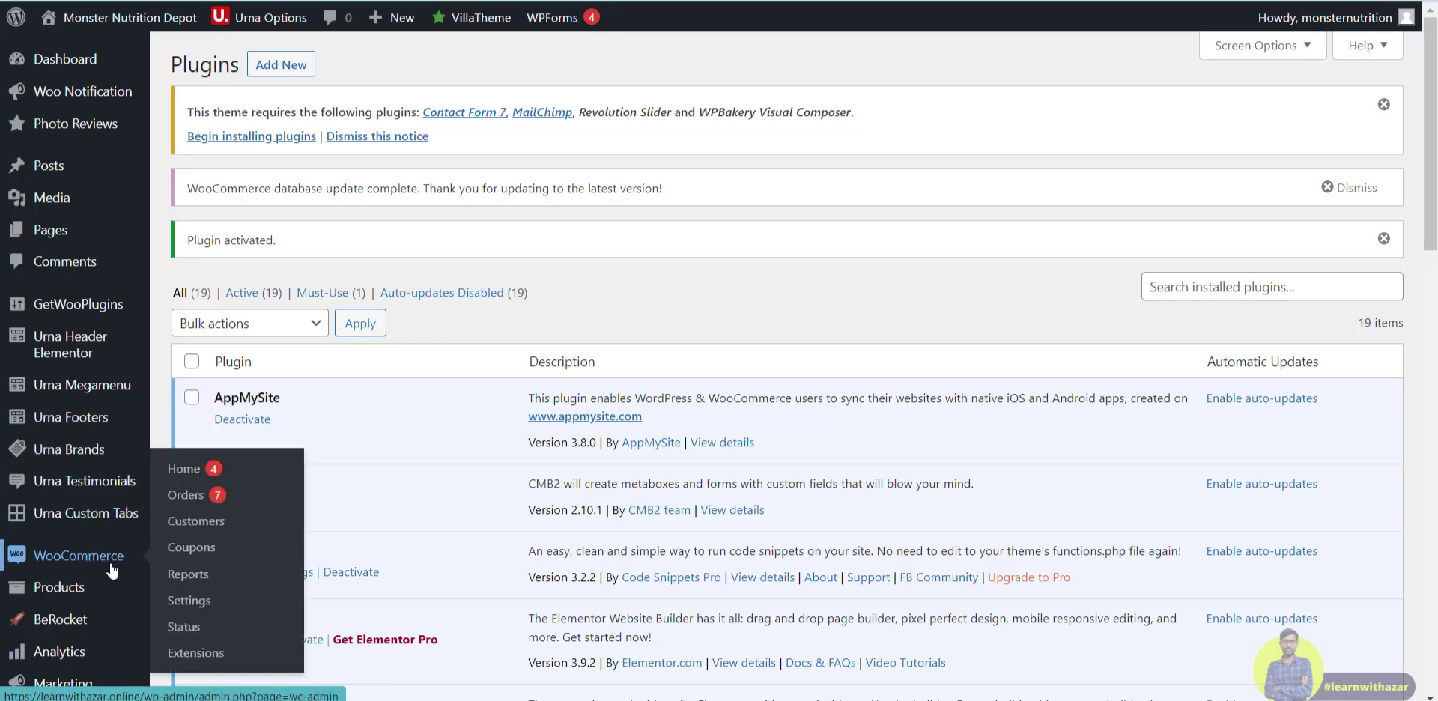
click(193, 600)
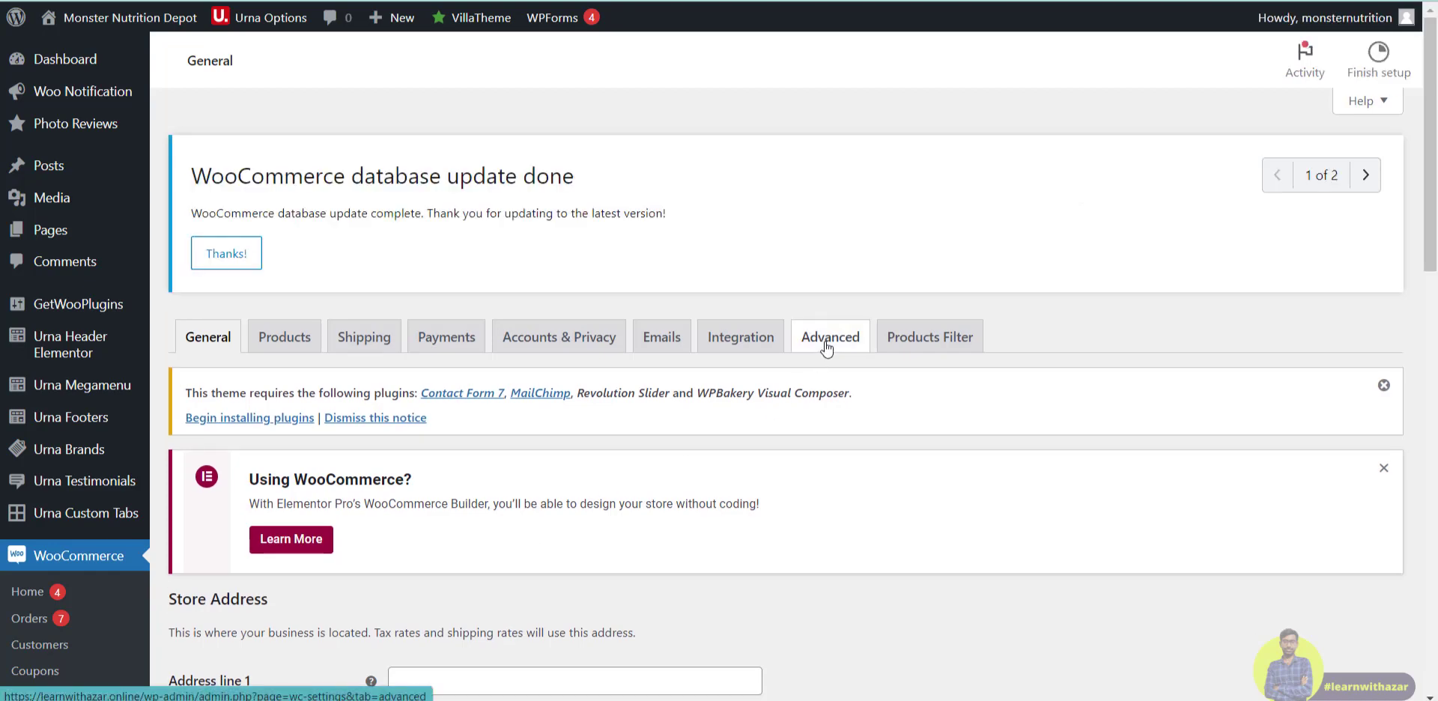
click(827, 338)
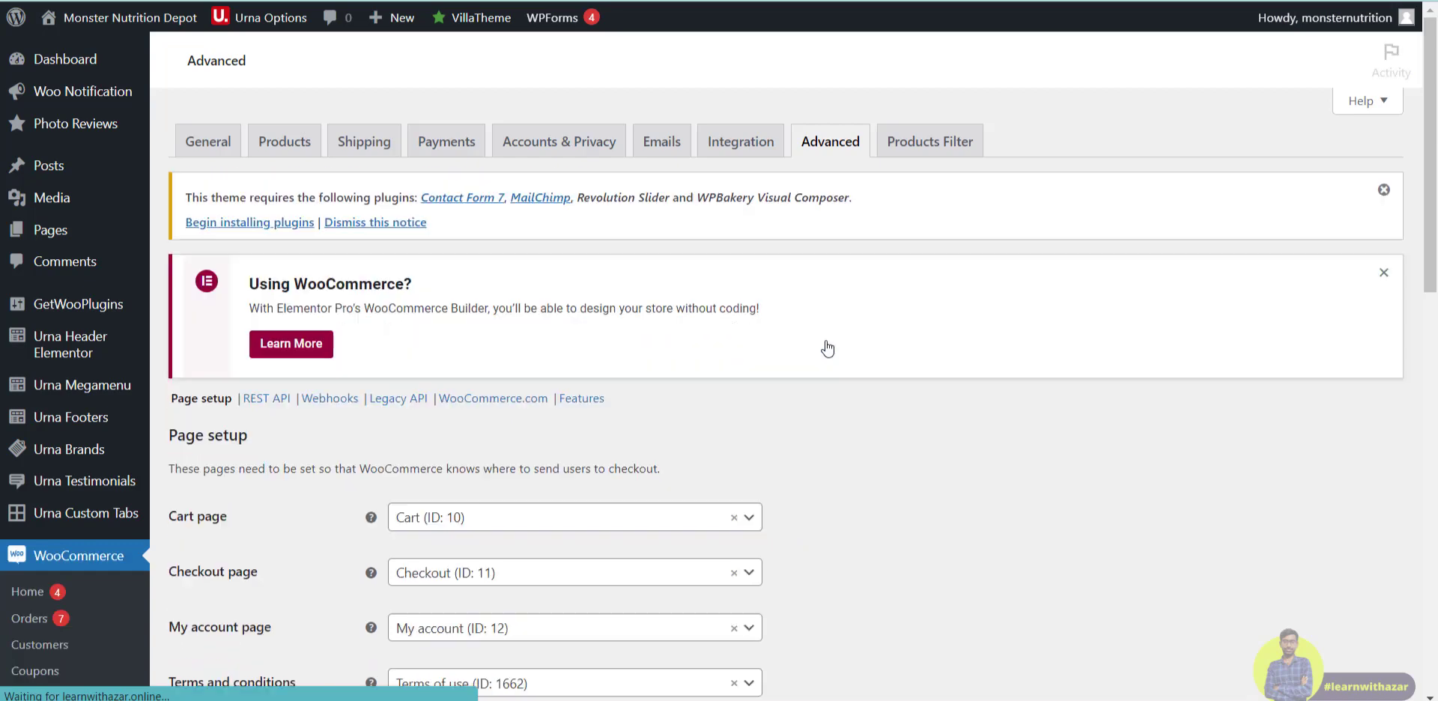
scroll(842, 389, down, 5)
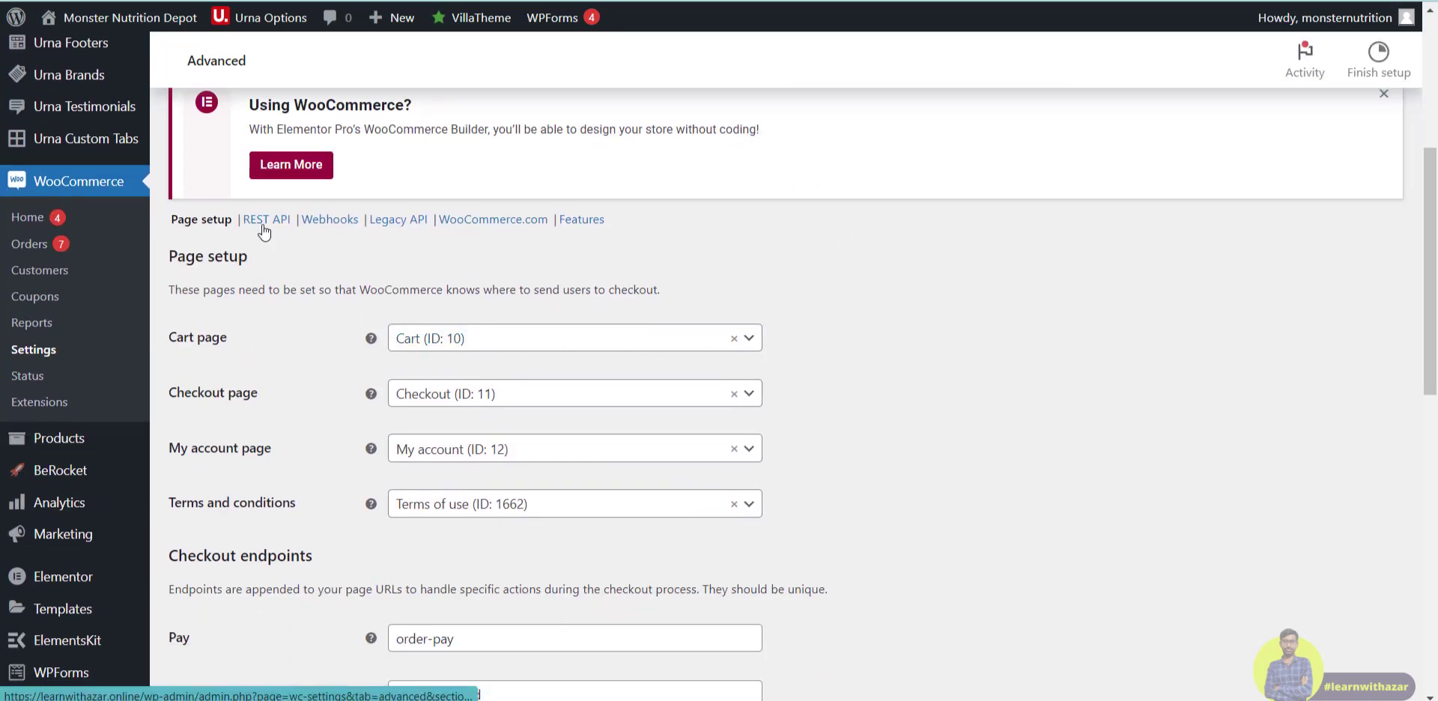
click(264, 231)
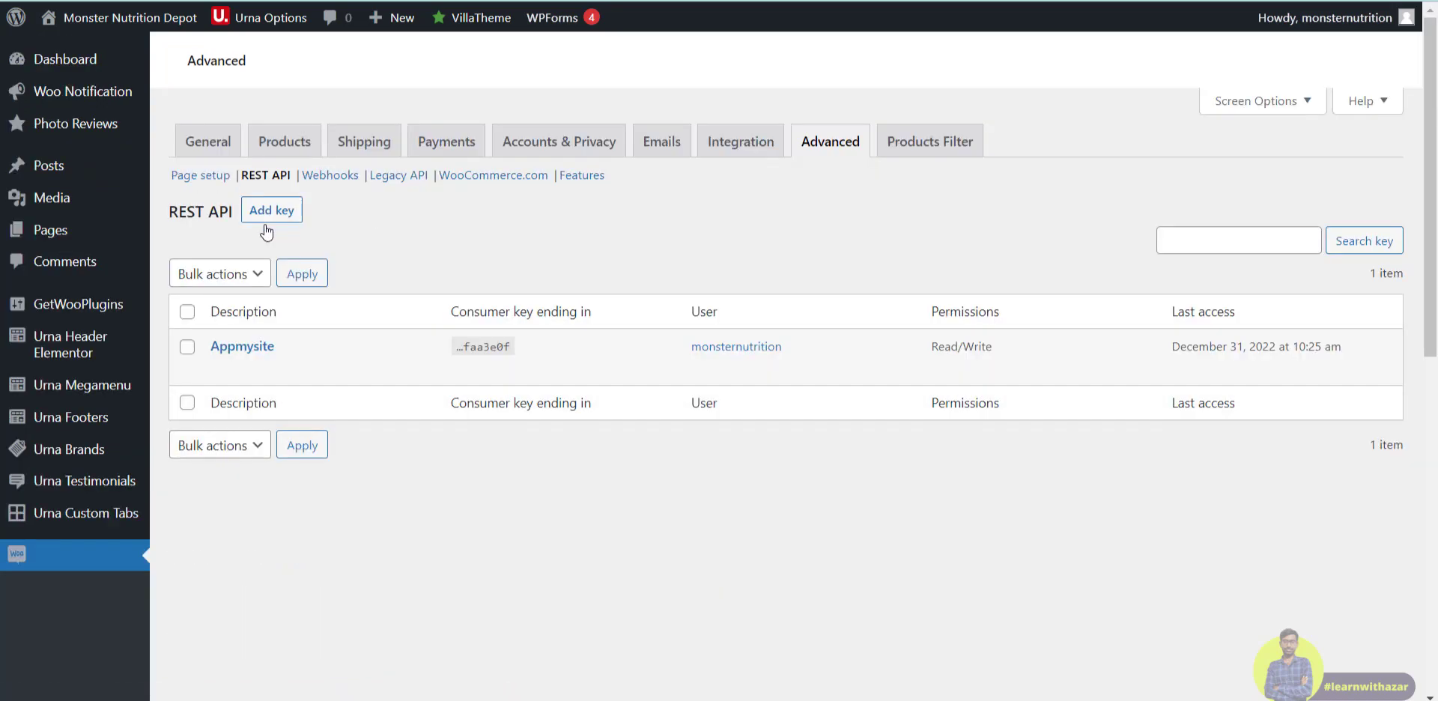
Revoke the existing Appmysite API key and start creating a new key.
scroll(408, 352, down, 4)
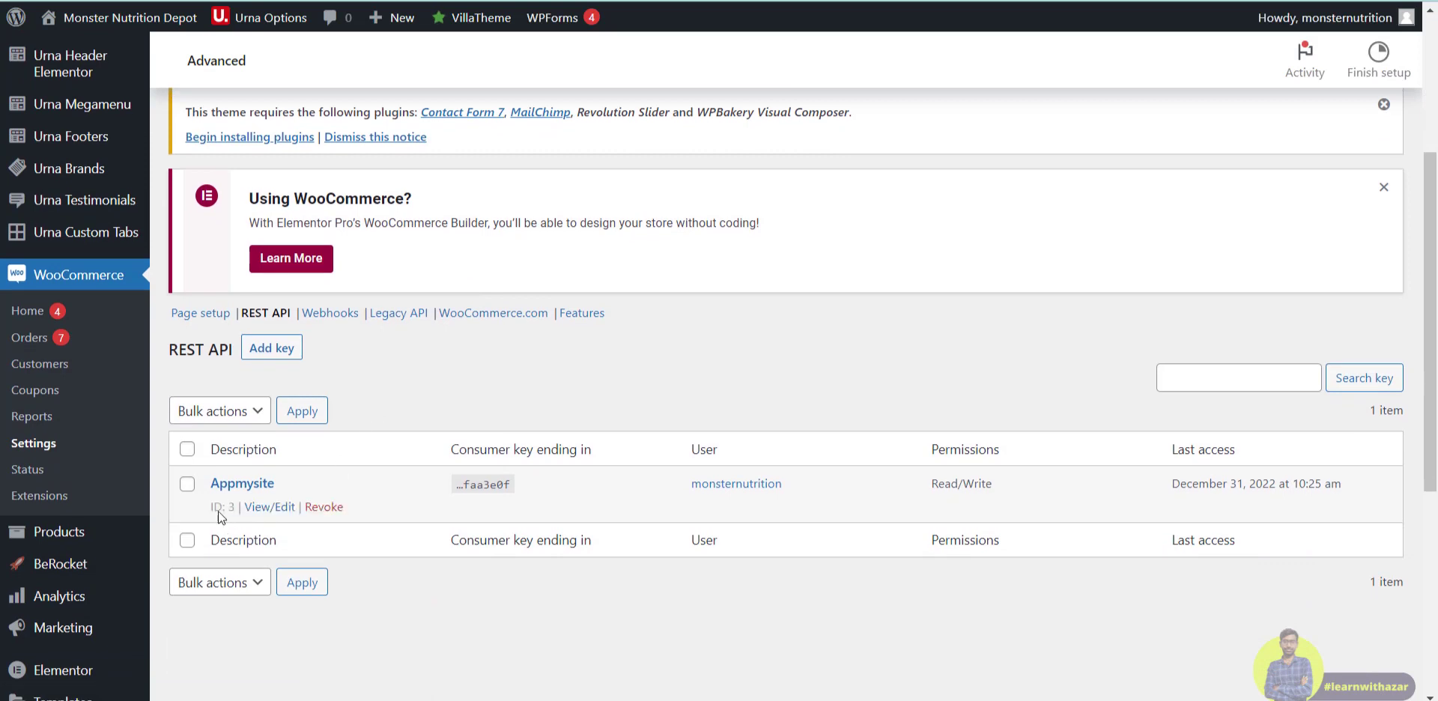
click(187, 484)
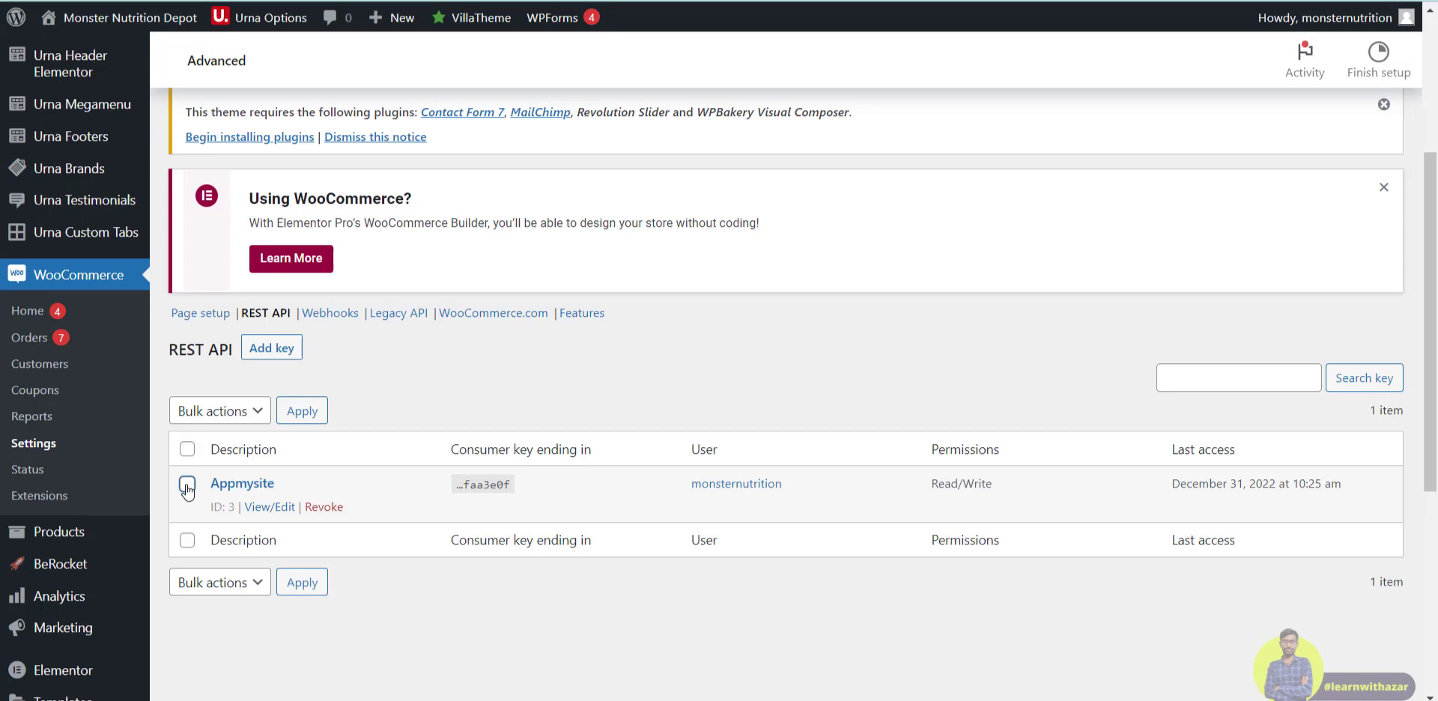
click(324, 510)
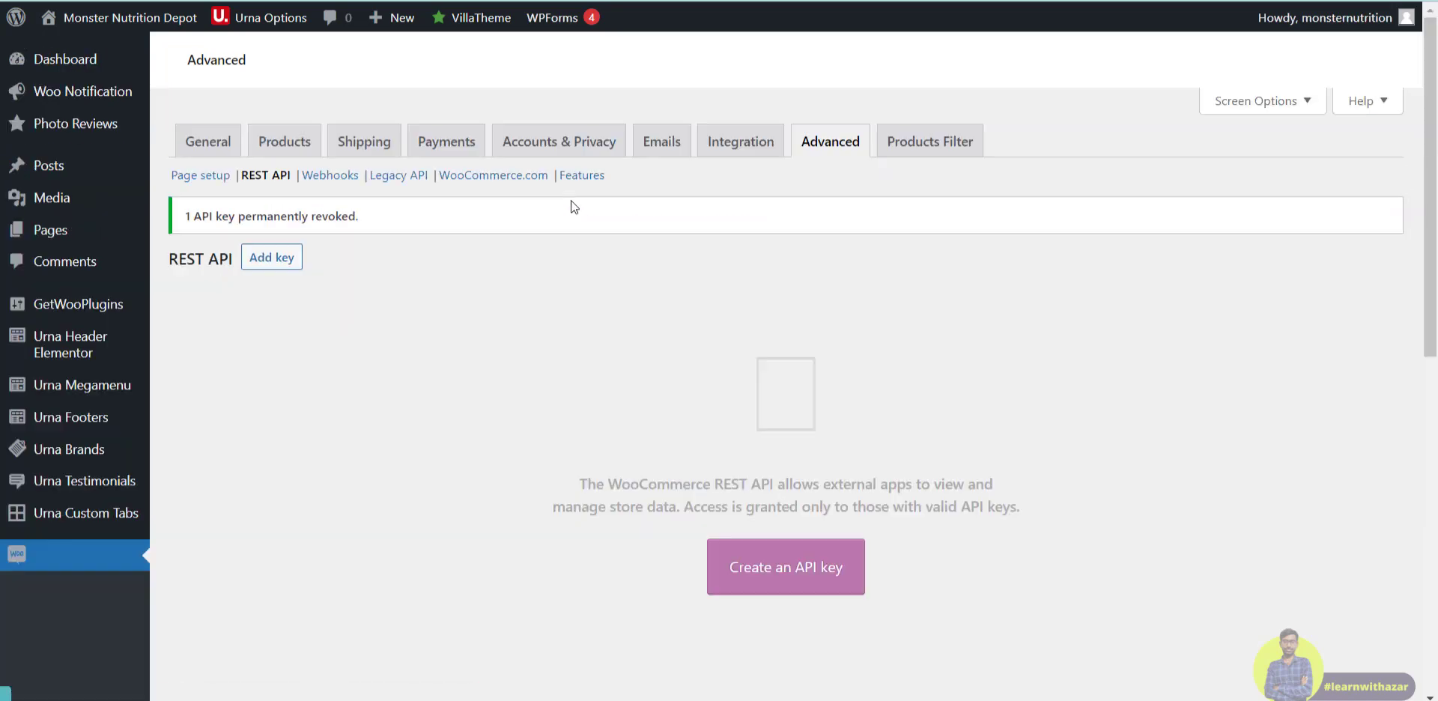
scroll(541, 322, down, 7)
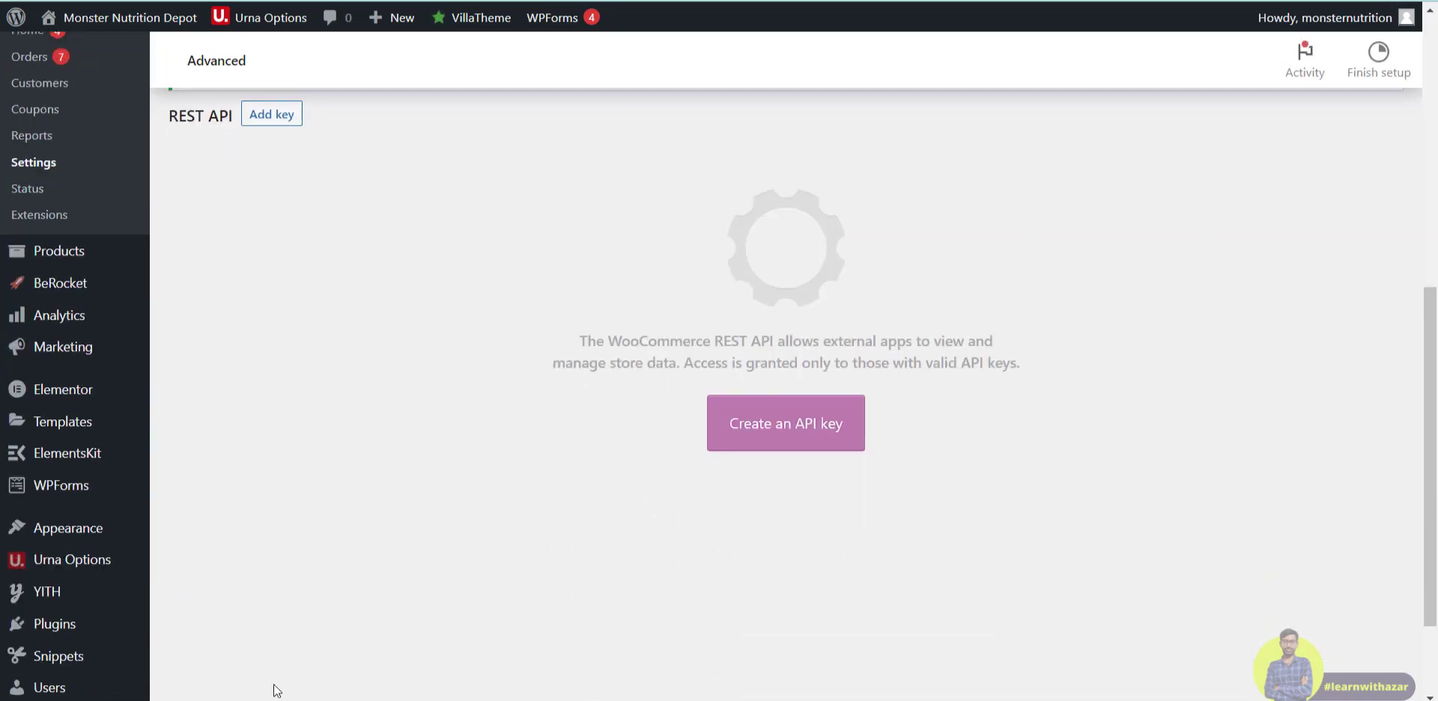
click(803, 438)
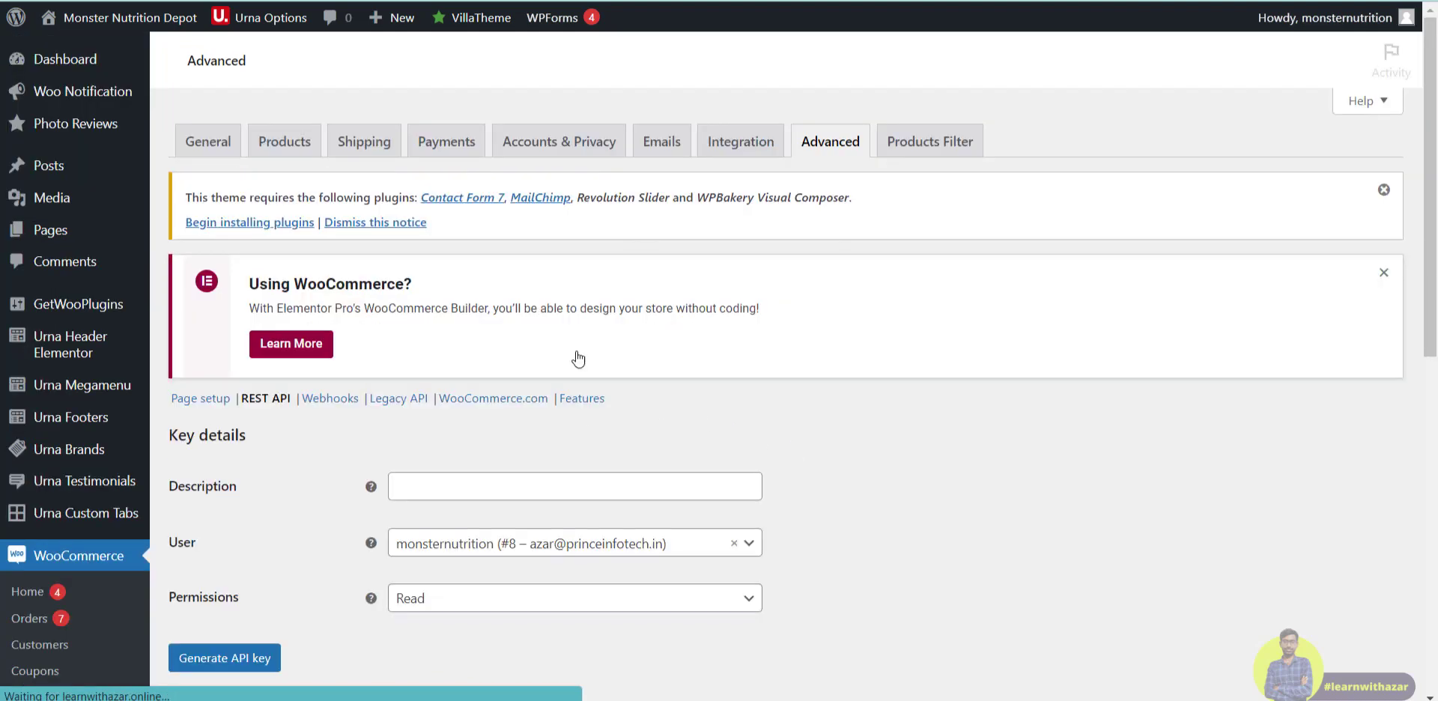
Generate a Read/Write API key described as 'appmysite' and copy its consumer key.
scroll(686, 514, down, 4)
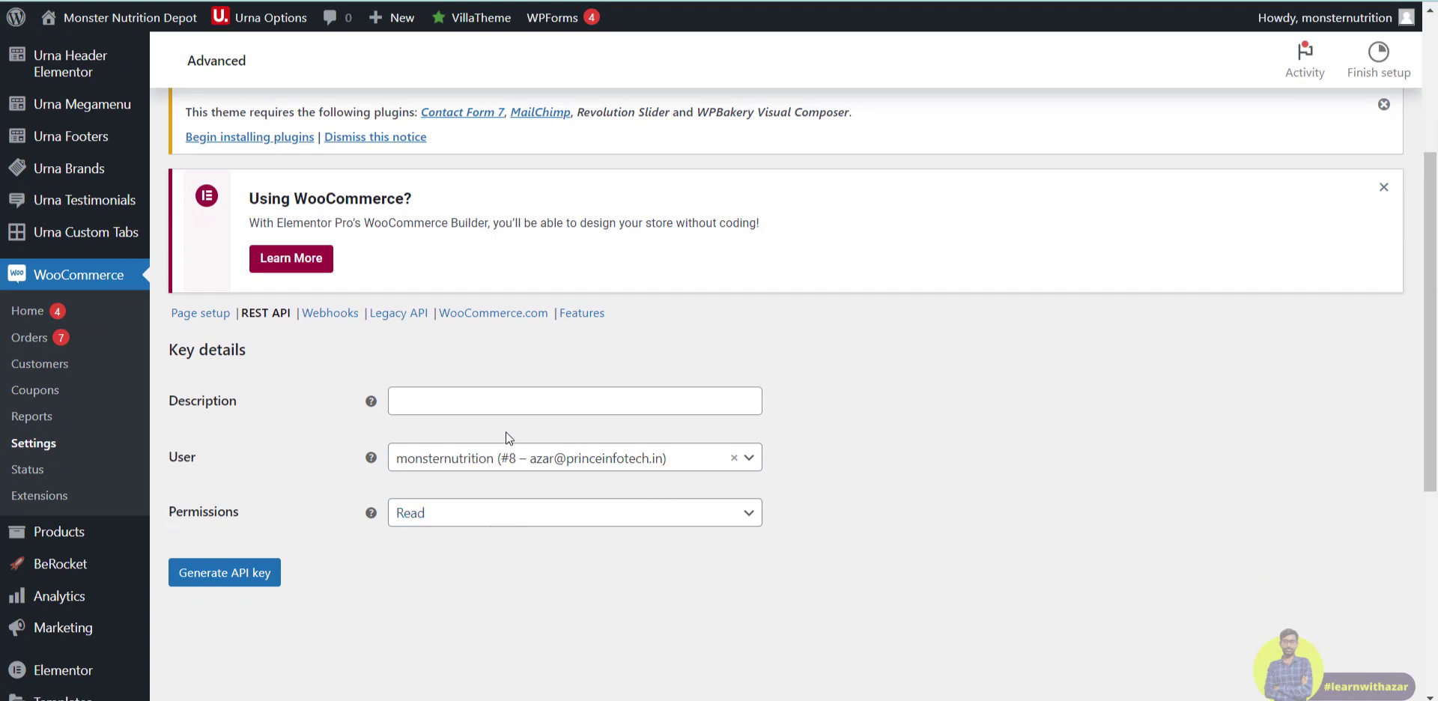
click(506, 406)
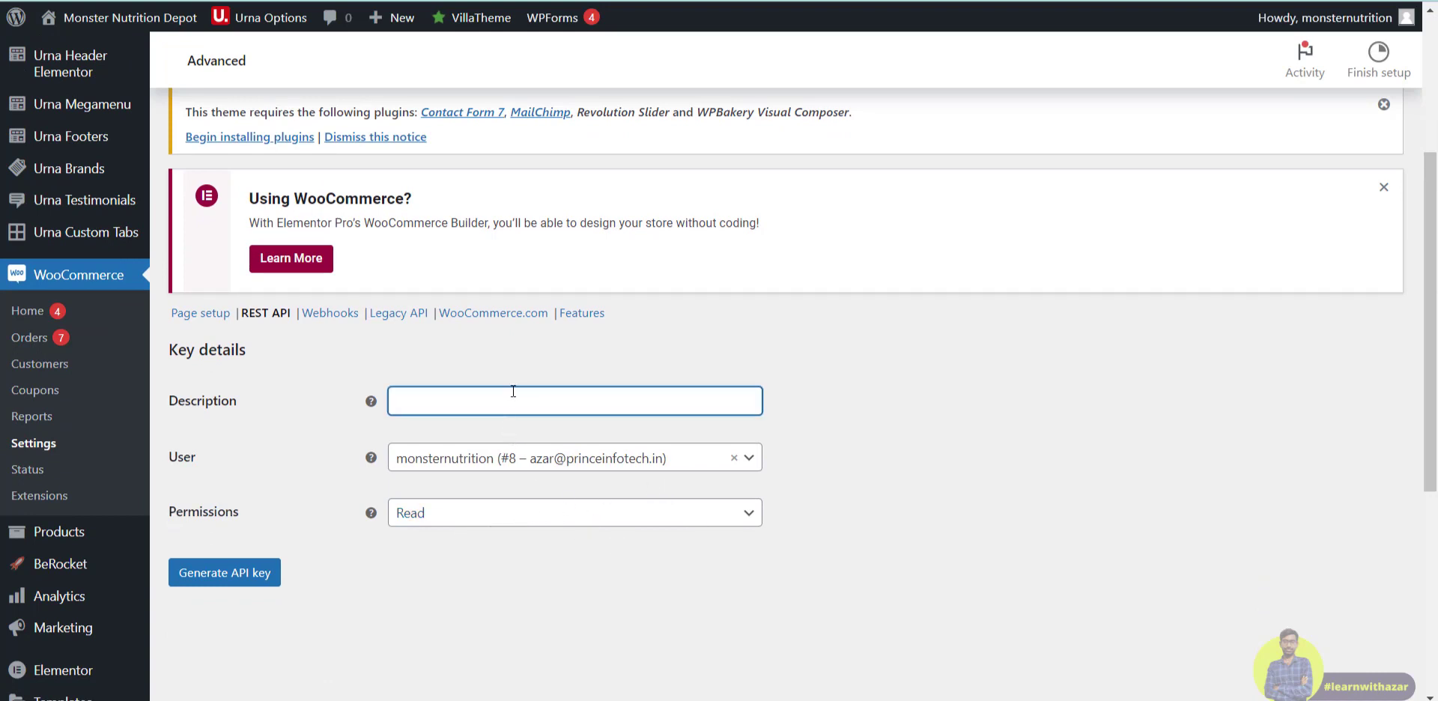
text(appmysite)
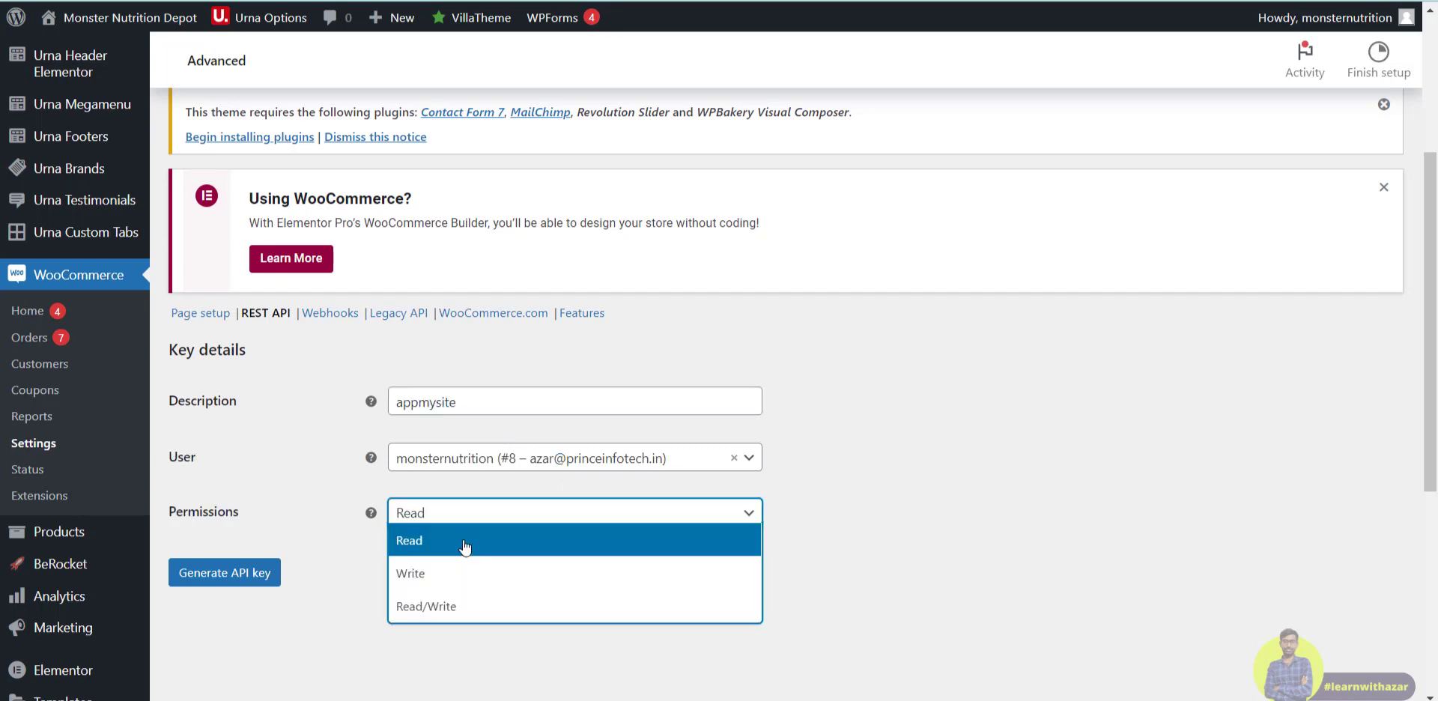
click(457, 515)
click(443, 606)
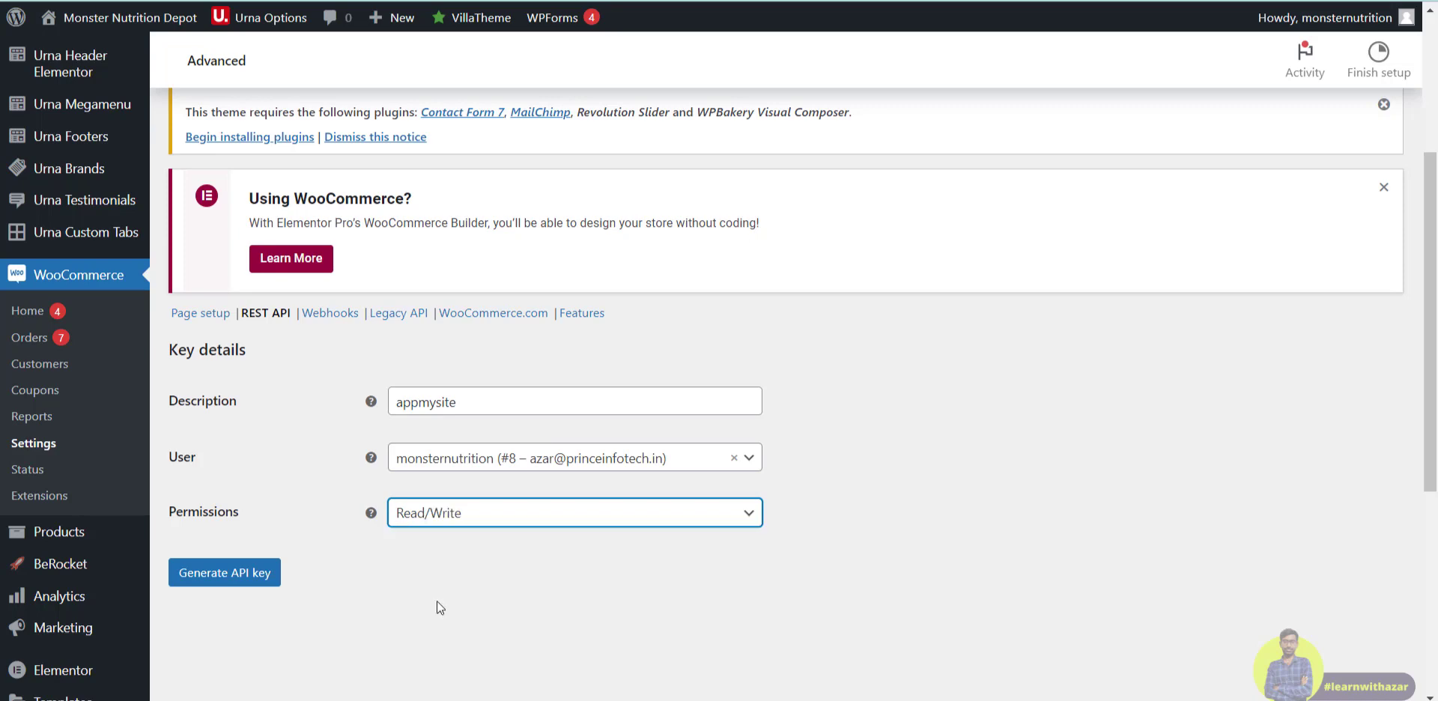
click(224, 583)
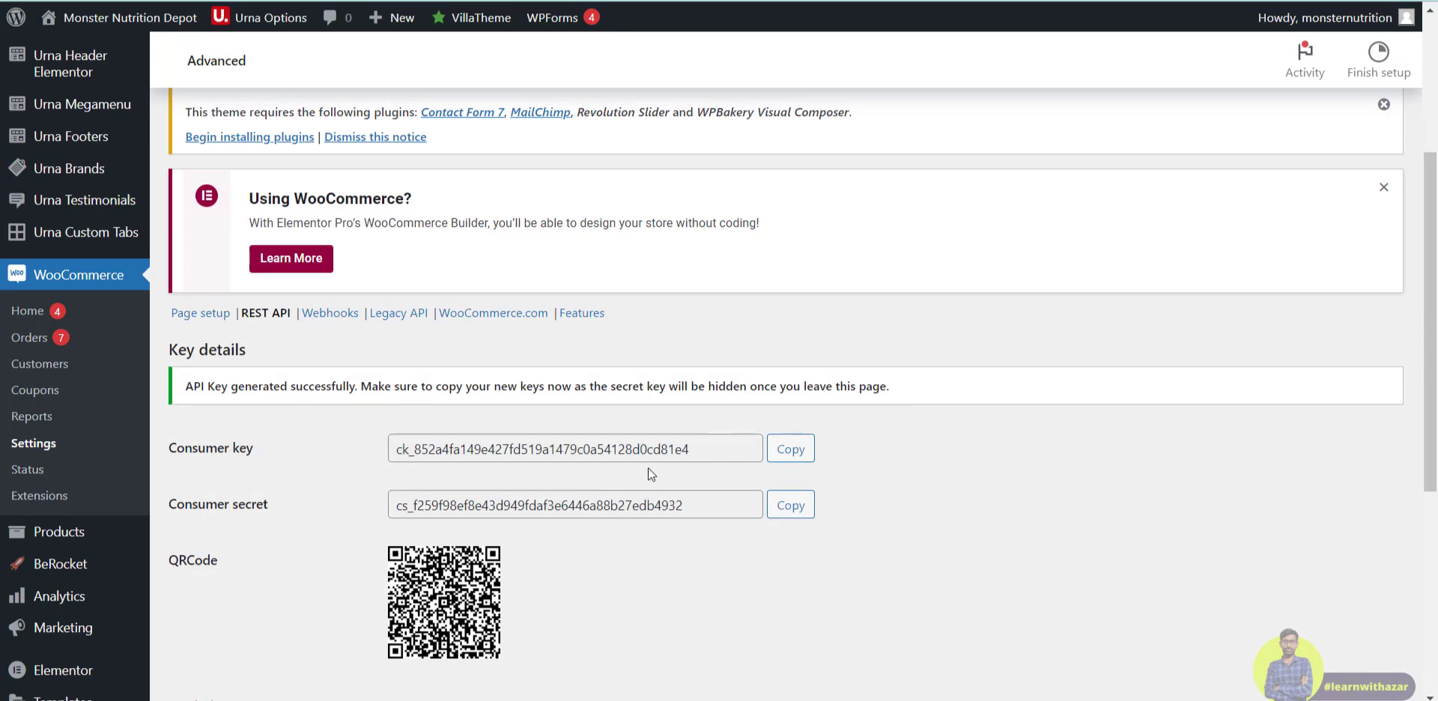
click(791, 458)
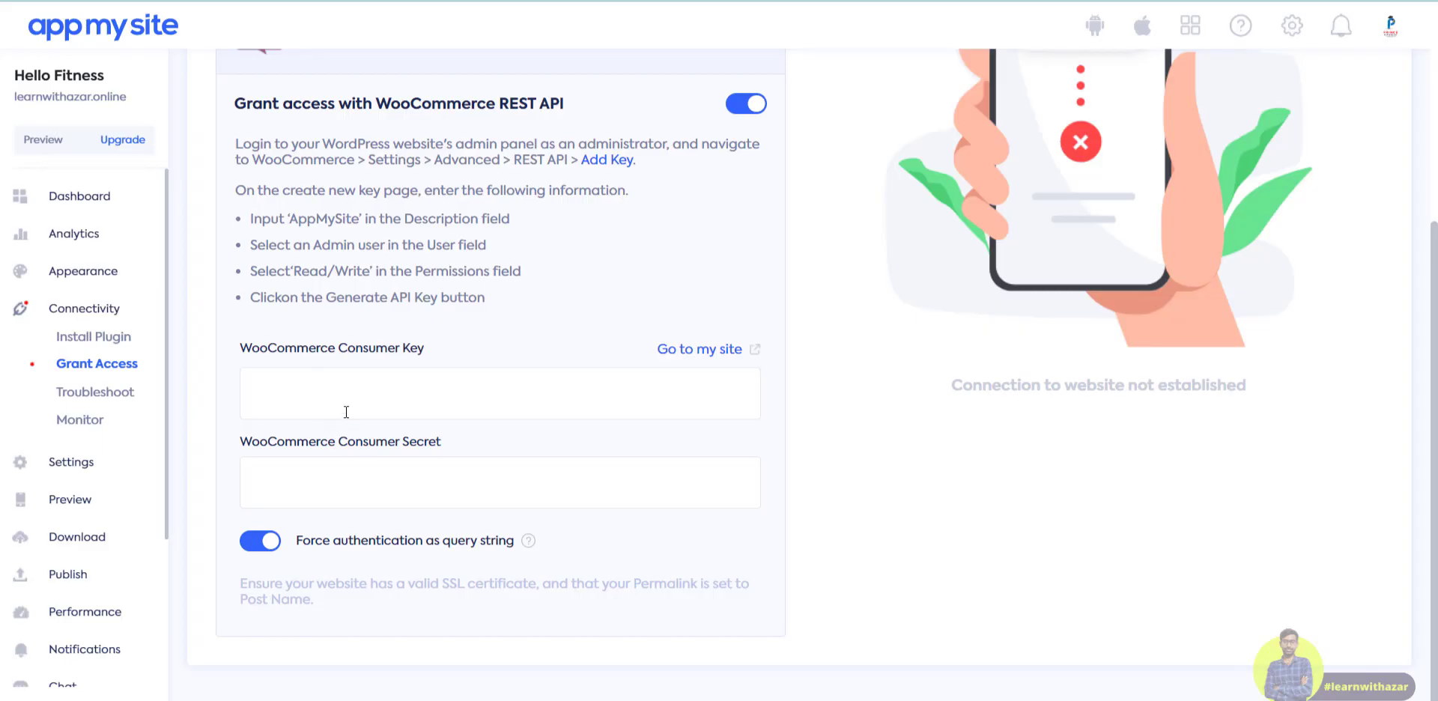
Paste the consumer key and secret into AppMySite's Grant Access fields and verify the connection.
click(345, 410)
right_click(346, 410)
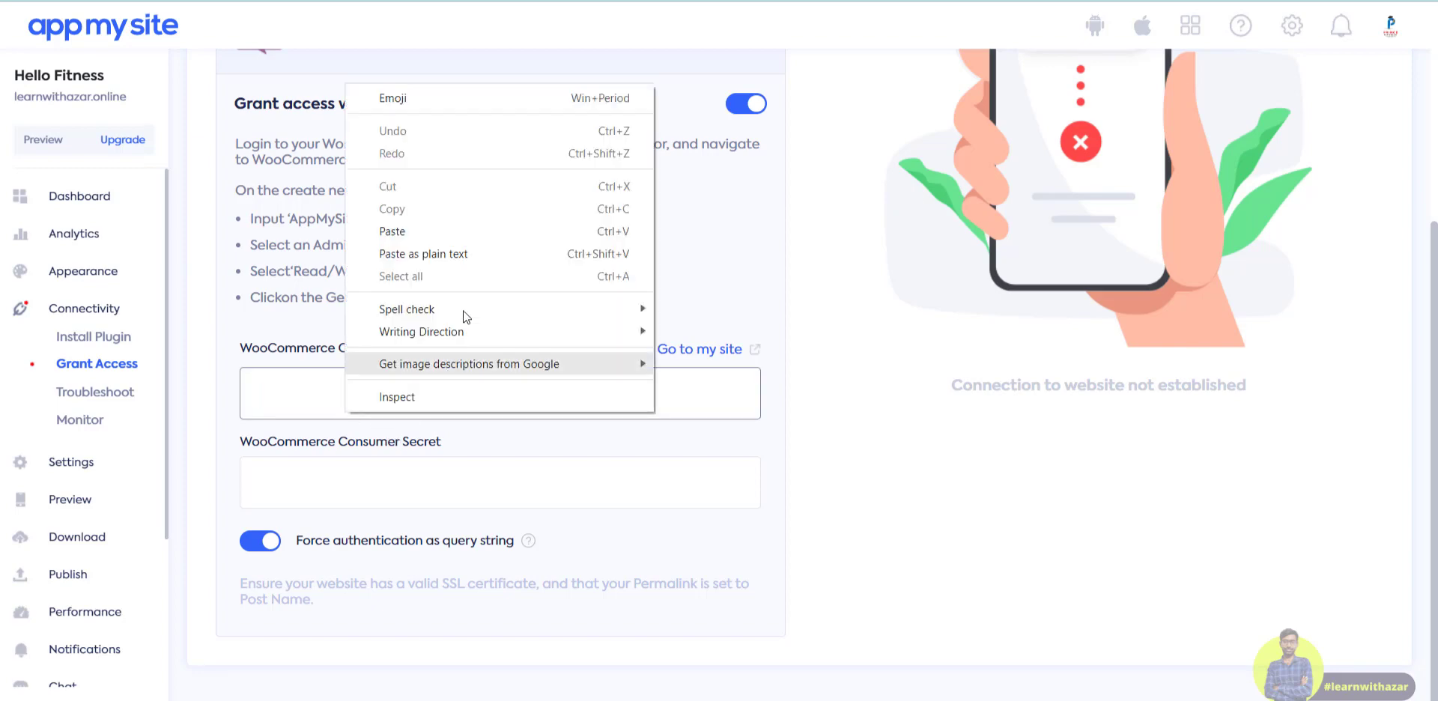
click(460, 232)
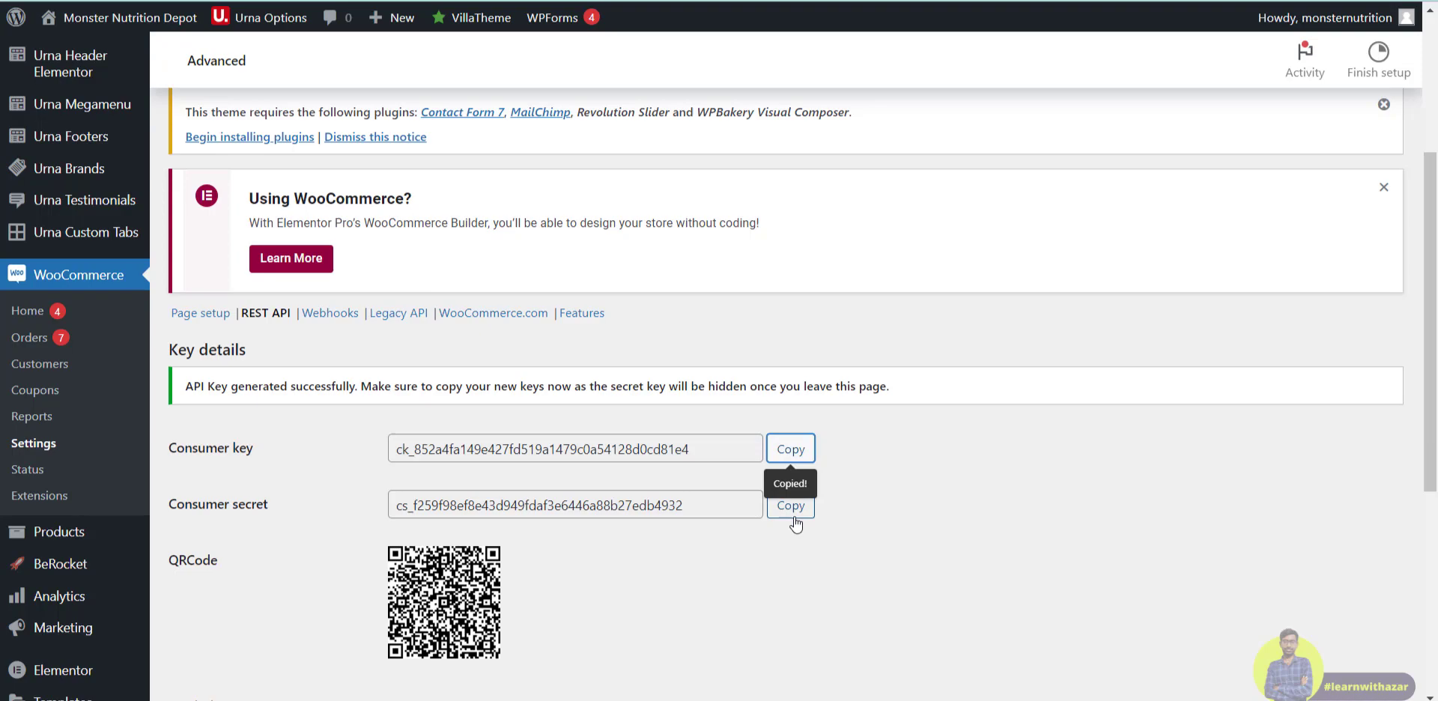
click(794, 512)
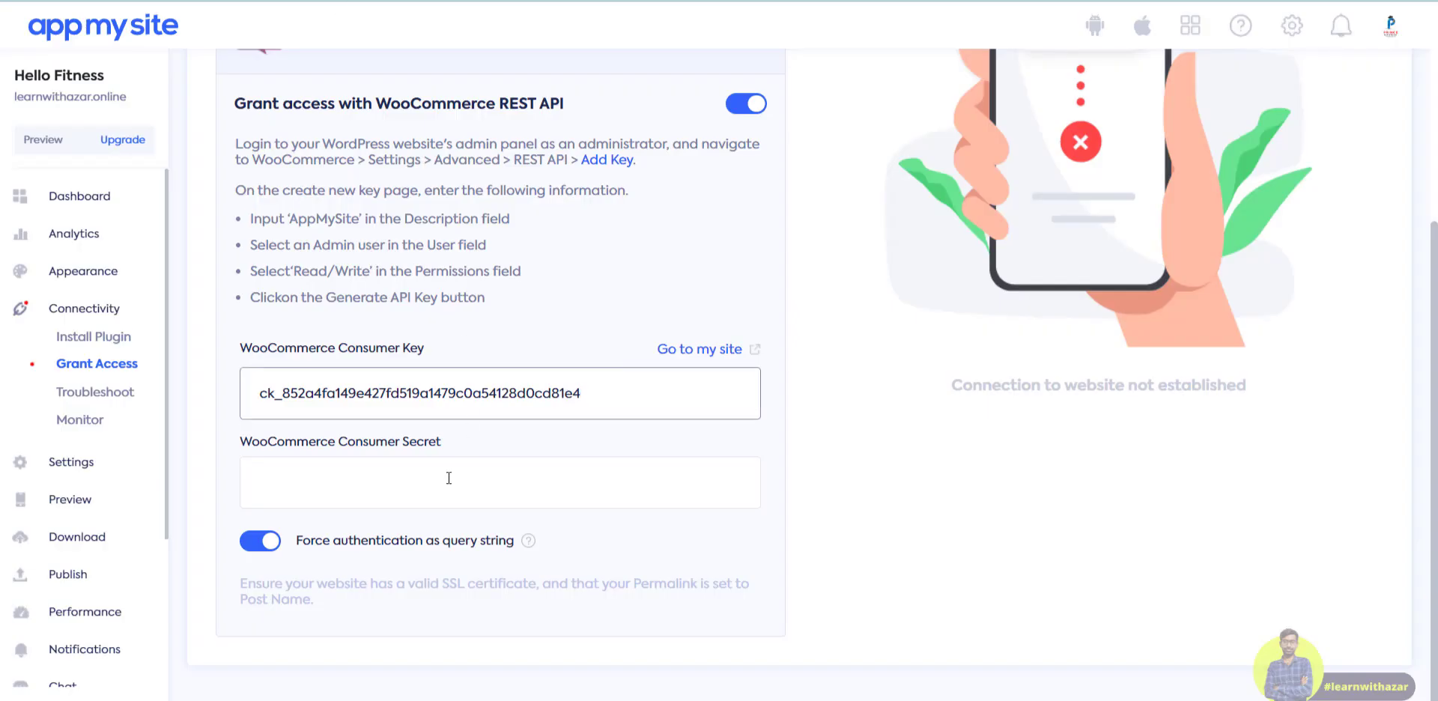
click(448, 478)
right_click(448, 478)
click(496, 291)
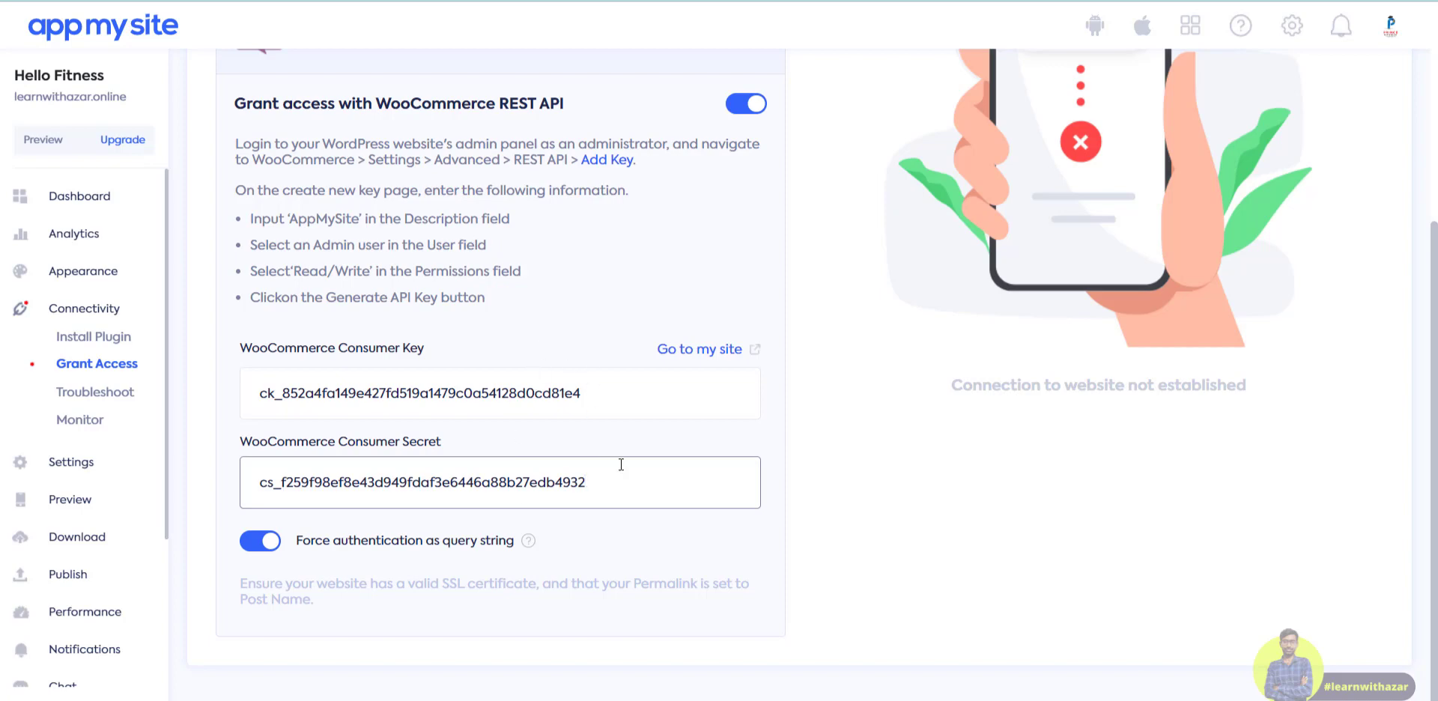
scroll(785, 479, up, 5)
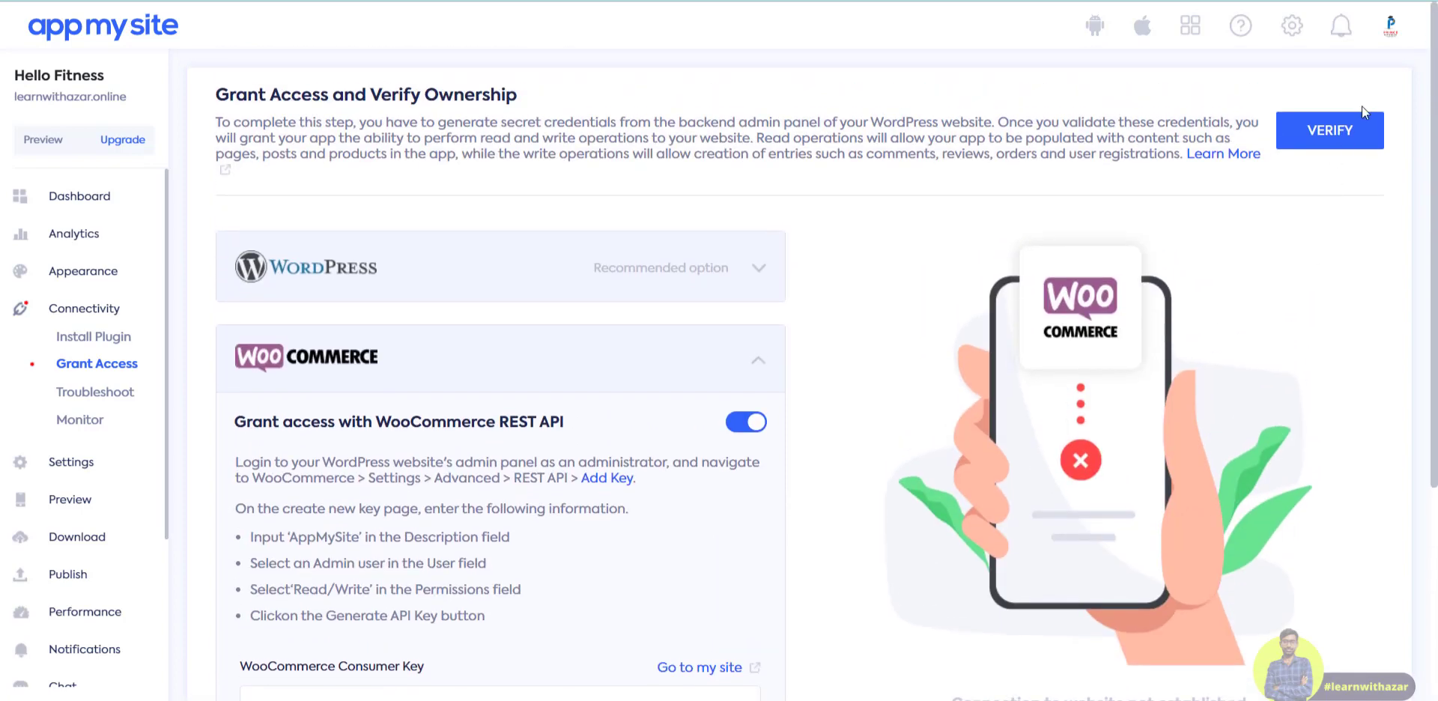
click(1344, 135)
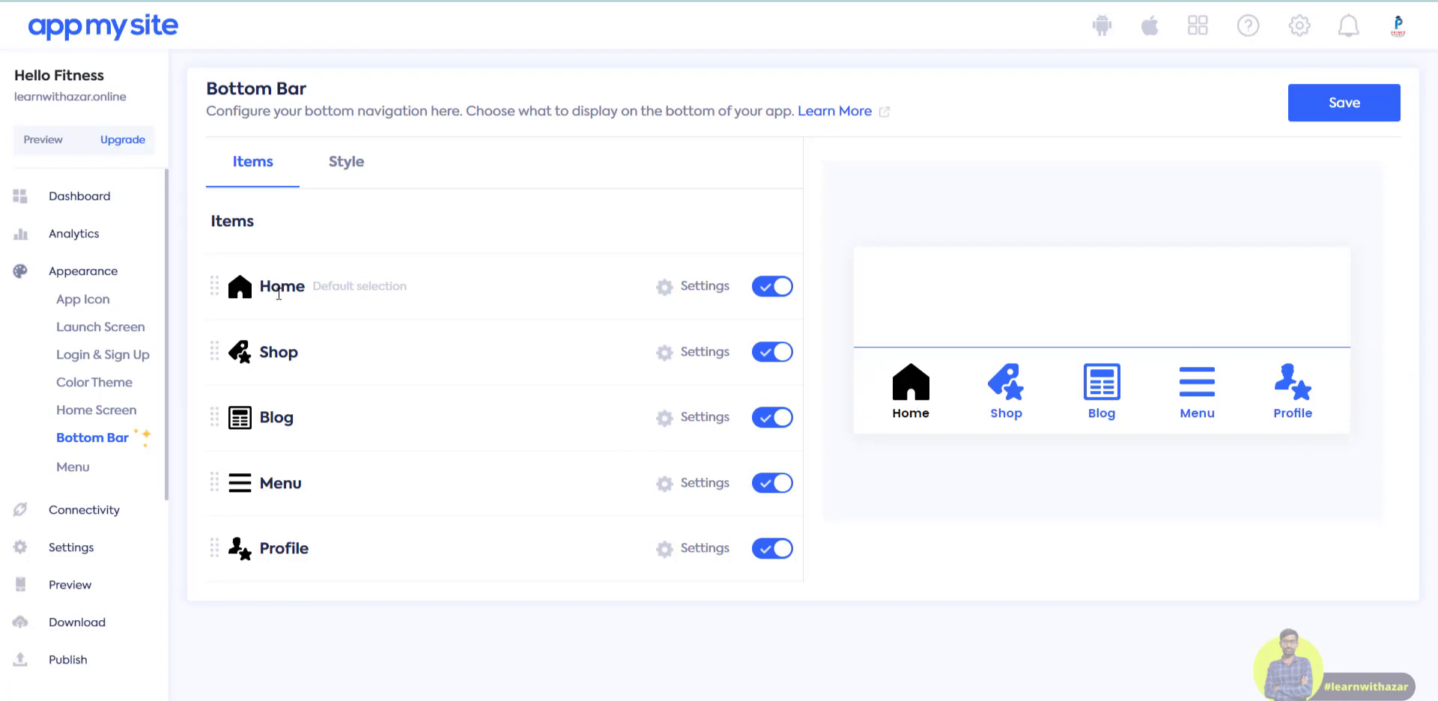
Switch off Blog and drag Menu to the top, giving Menu, Home, Shop, Profile.
click(772, 418)
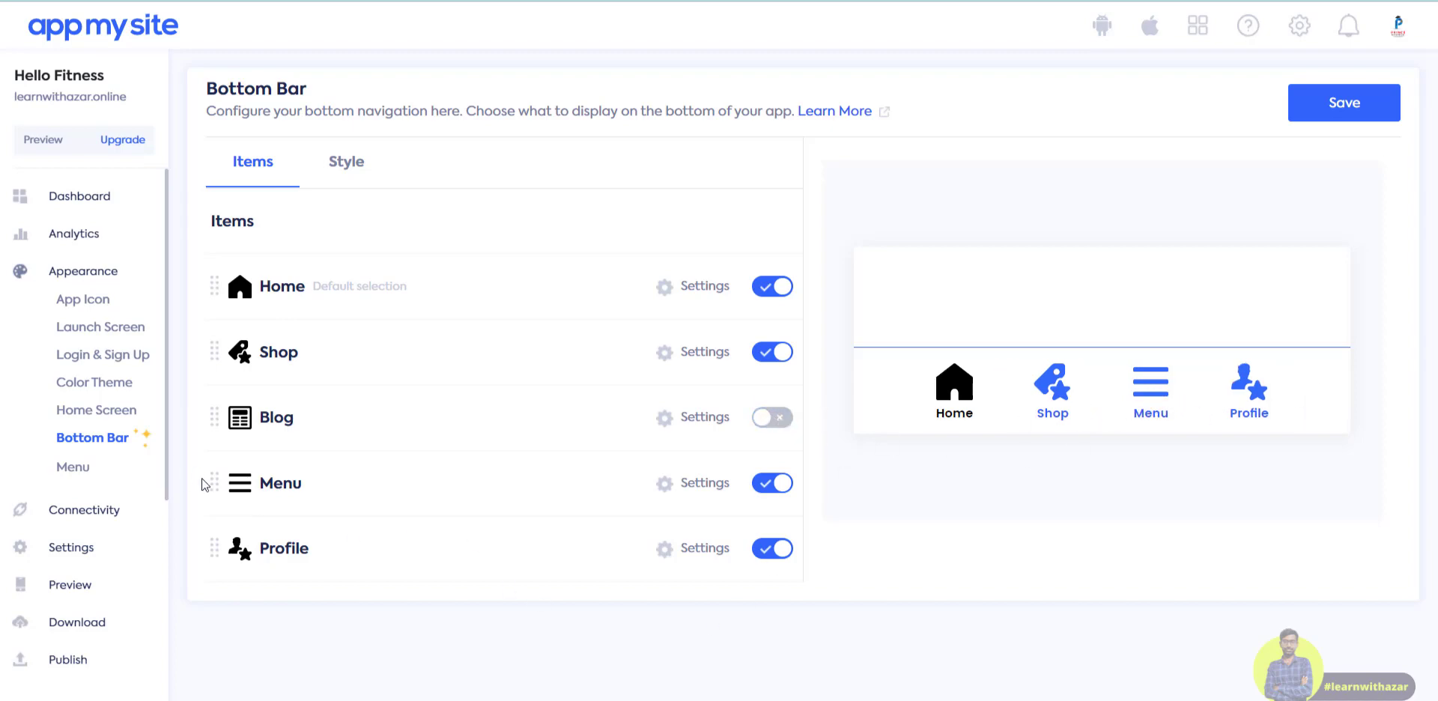
drag(215, 485, 217, 285)
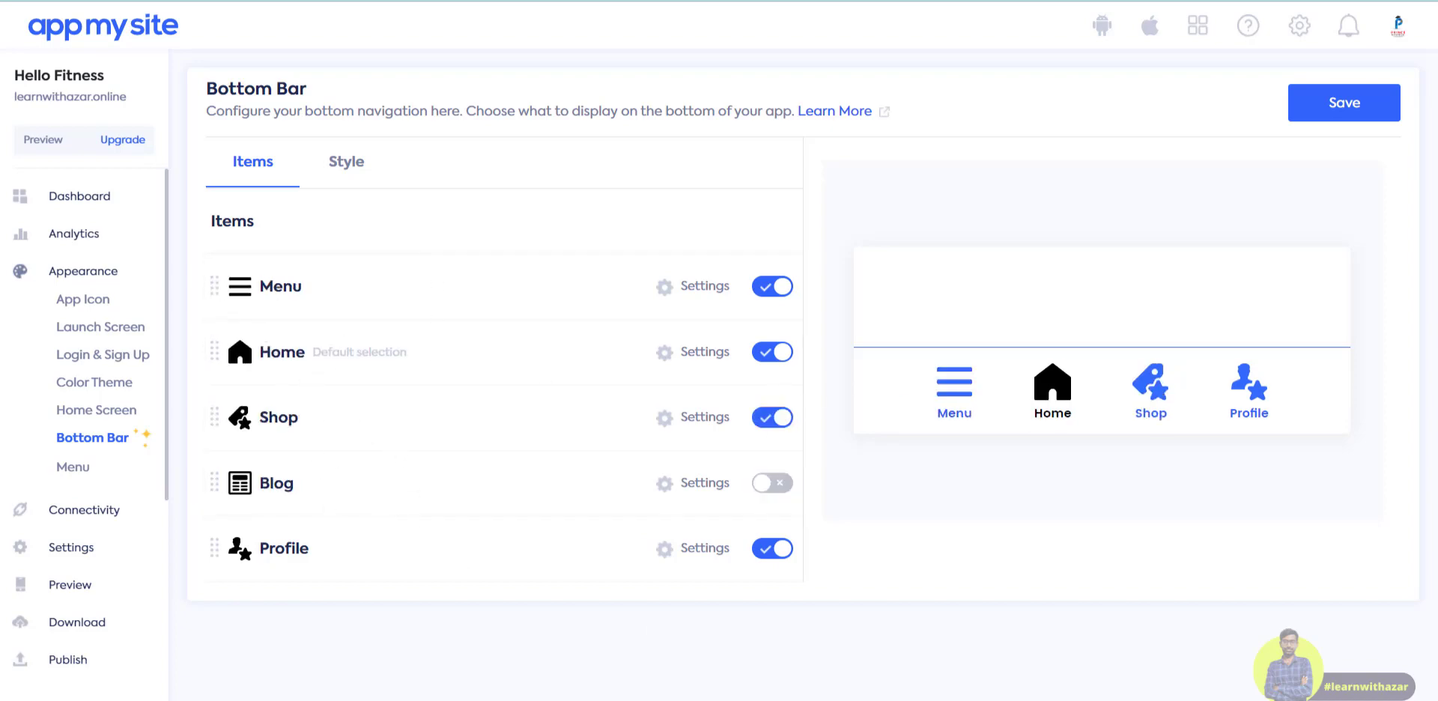
click(347, 162)
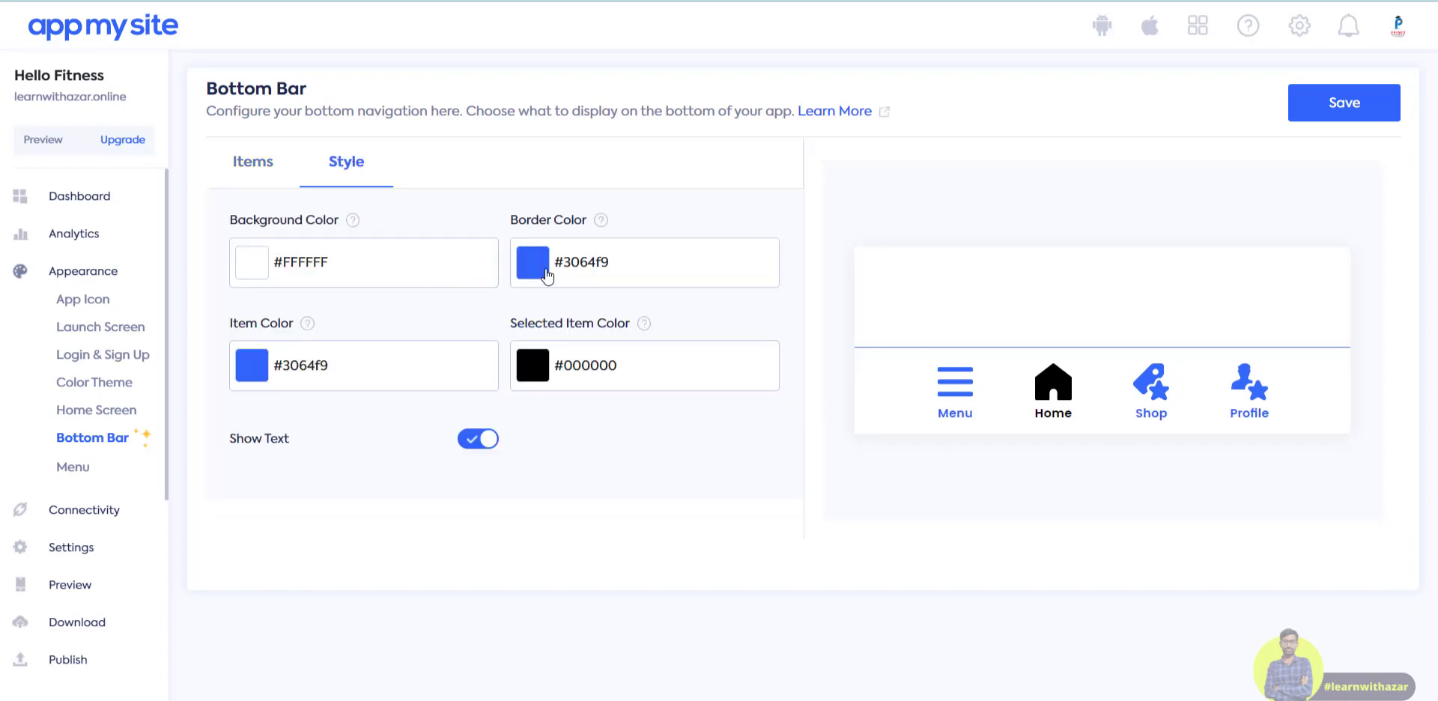
Set bar background #000000, item colour #ffffff, selected item #f8e71c, and save the bottom bar.
click(252, 268)
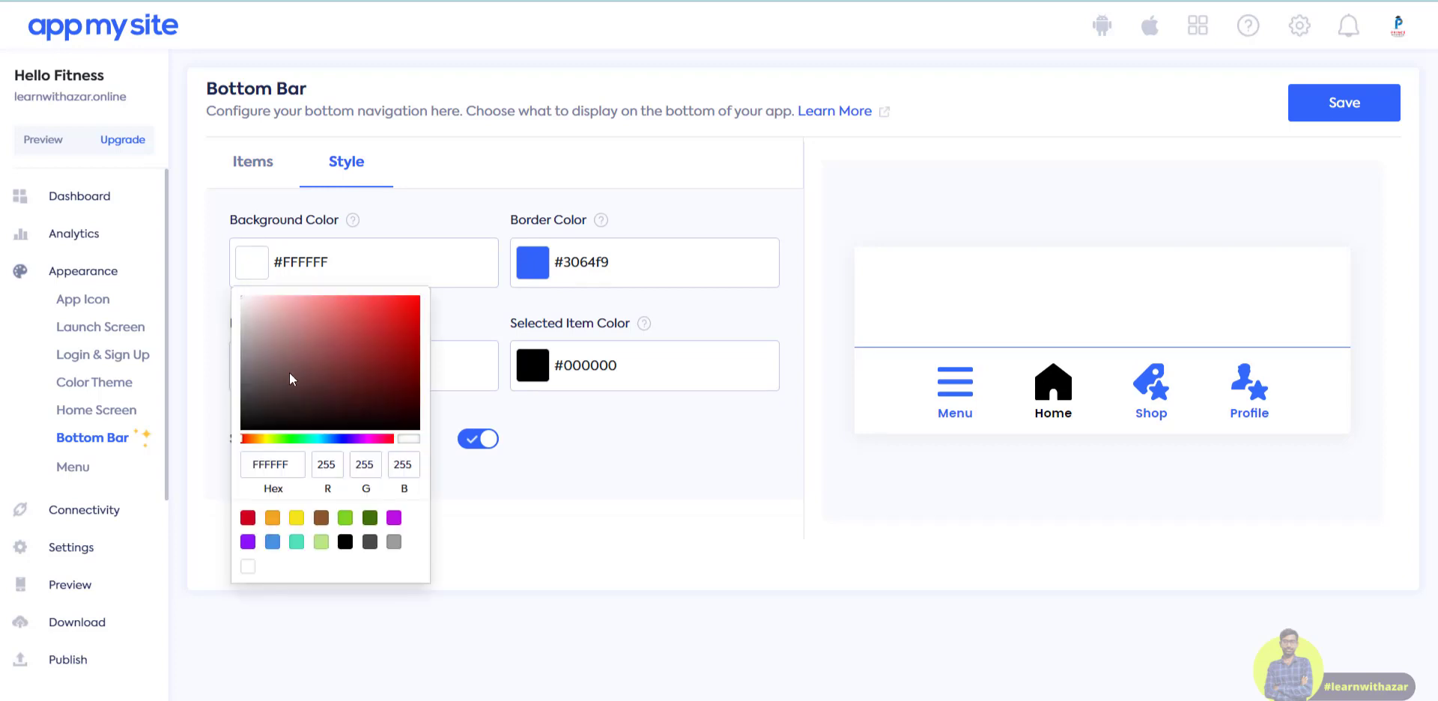
click(344, 542)
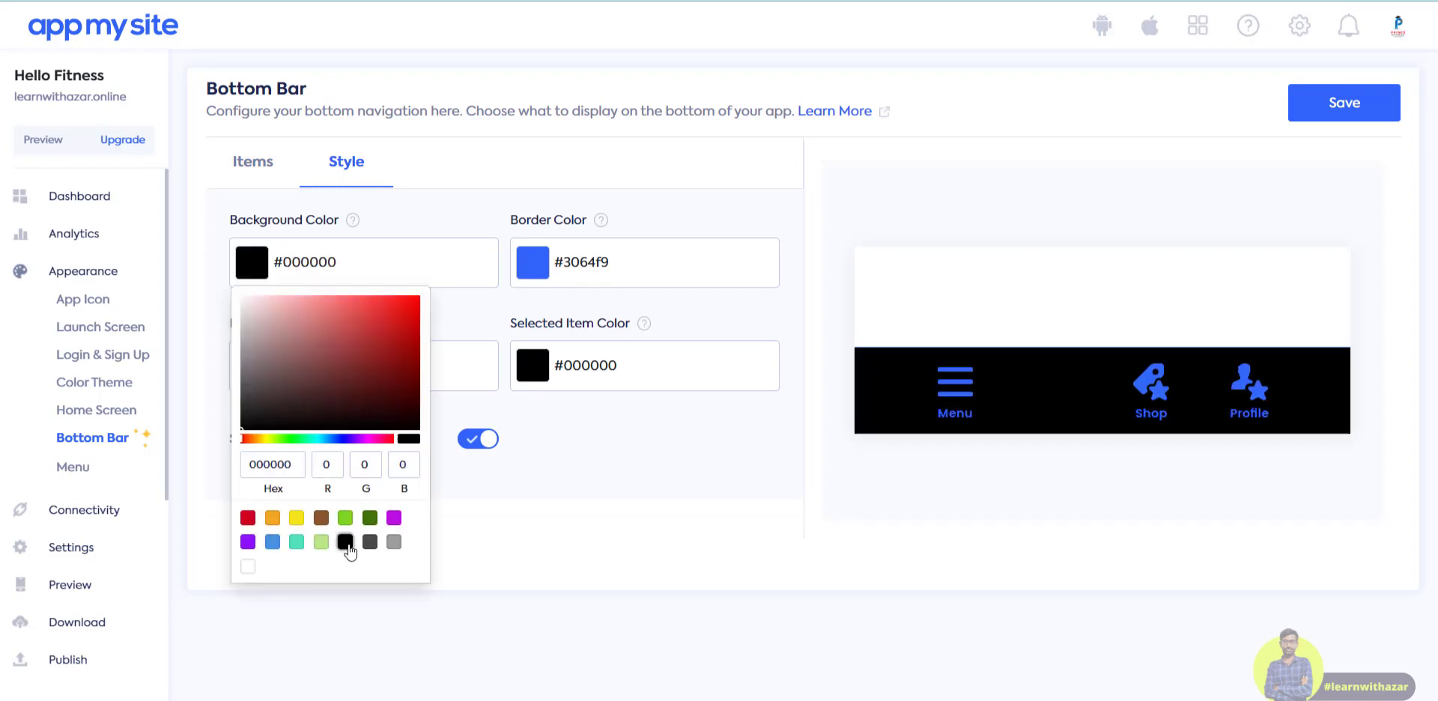
click(605, 539)
click(267, 372)
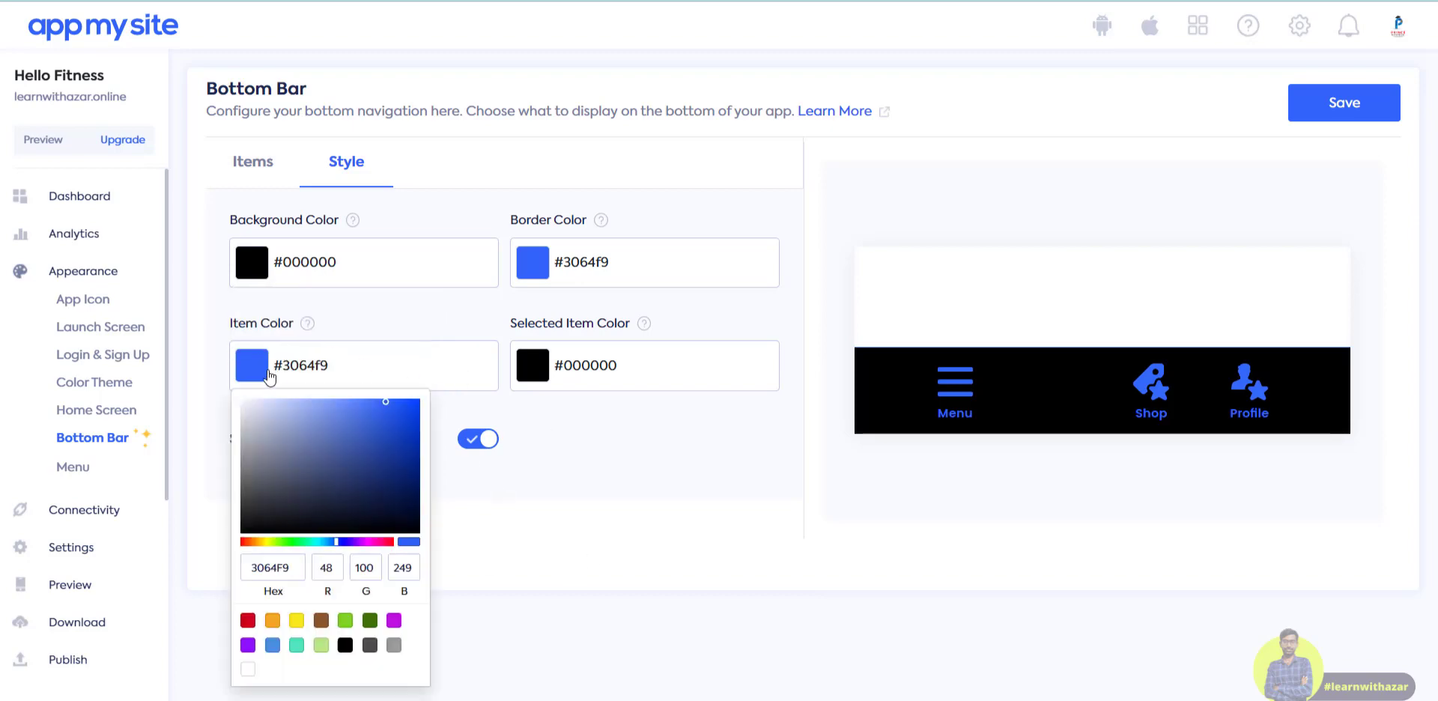
click(248, 669)
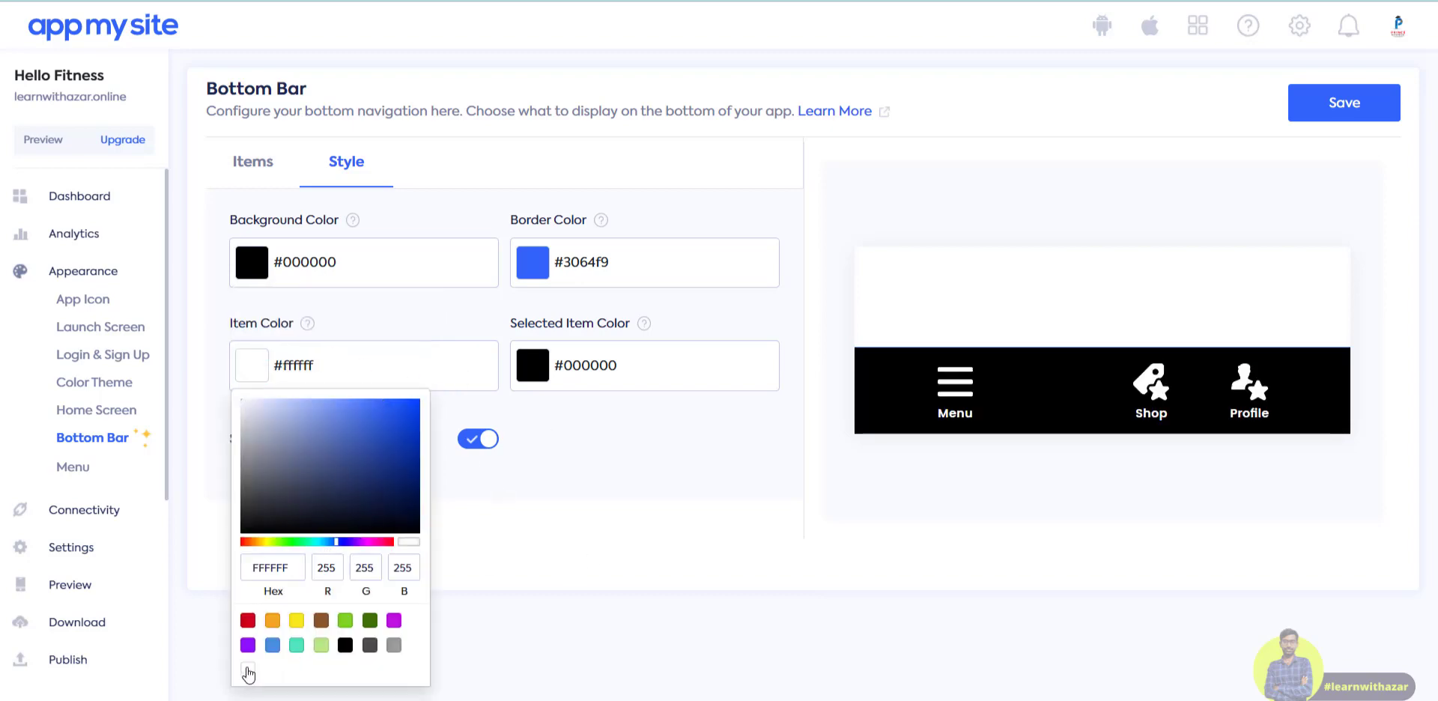
click(607, 579)
click(543, 371)
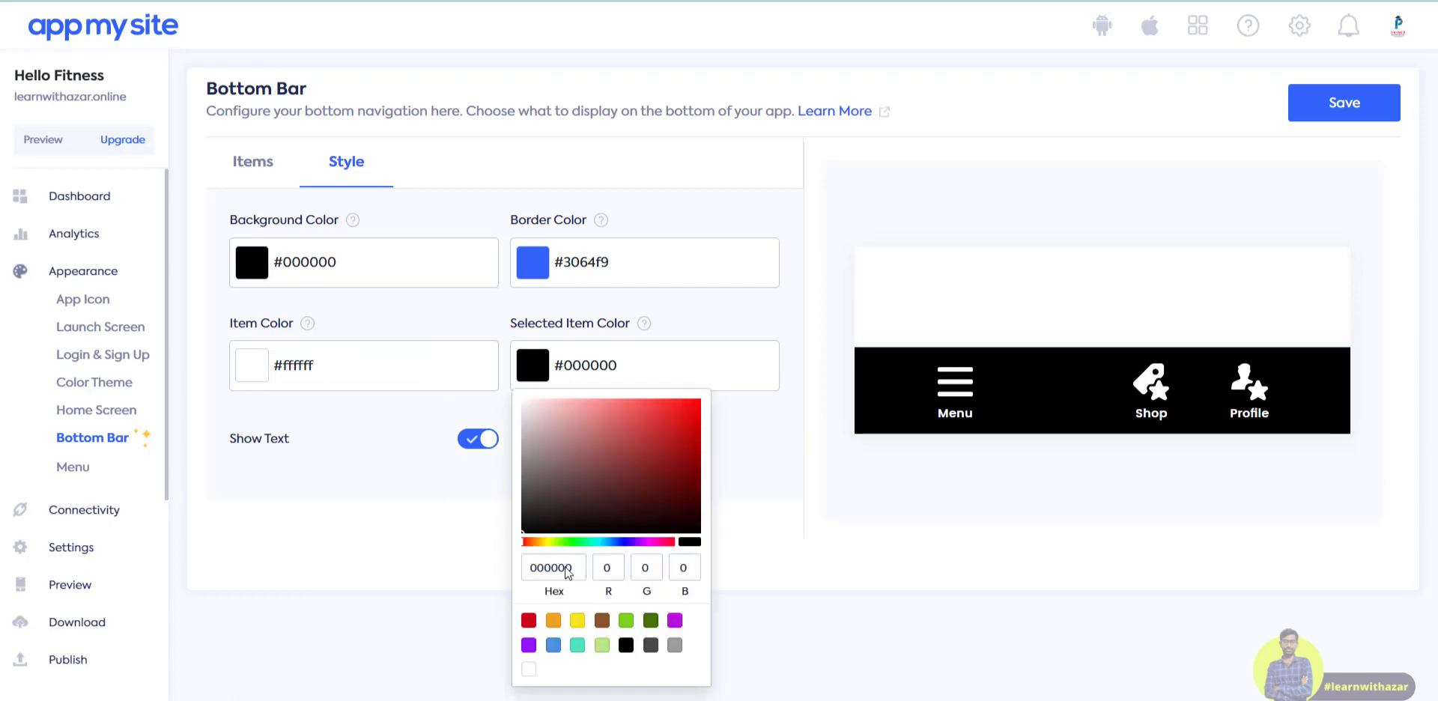
click(528, 622)
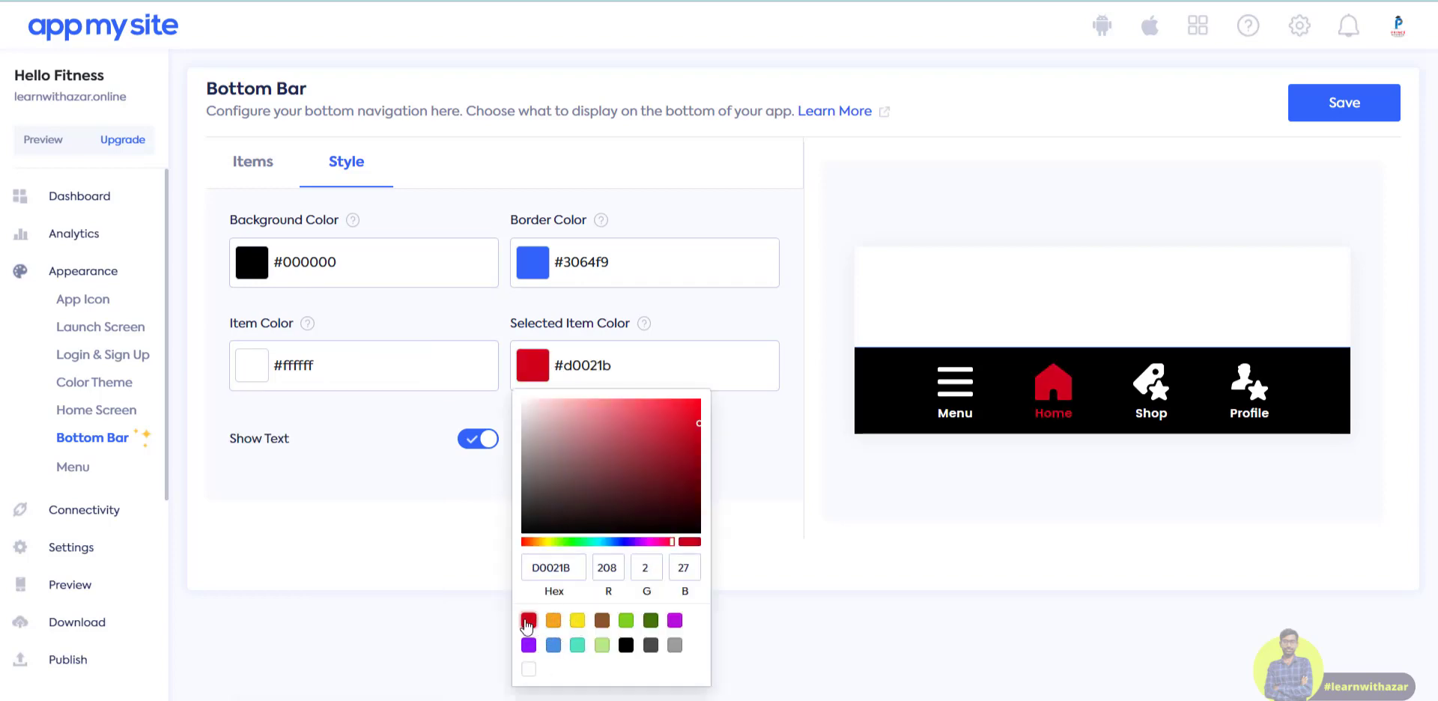
click(576, 620)
click(760, 569)
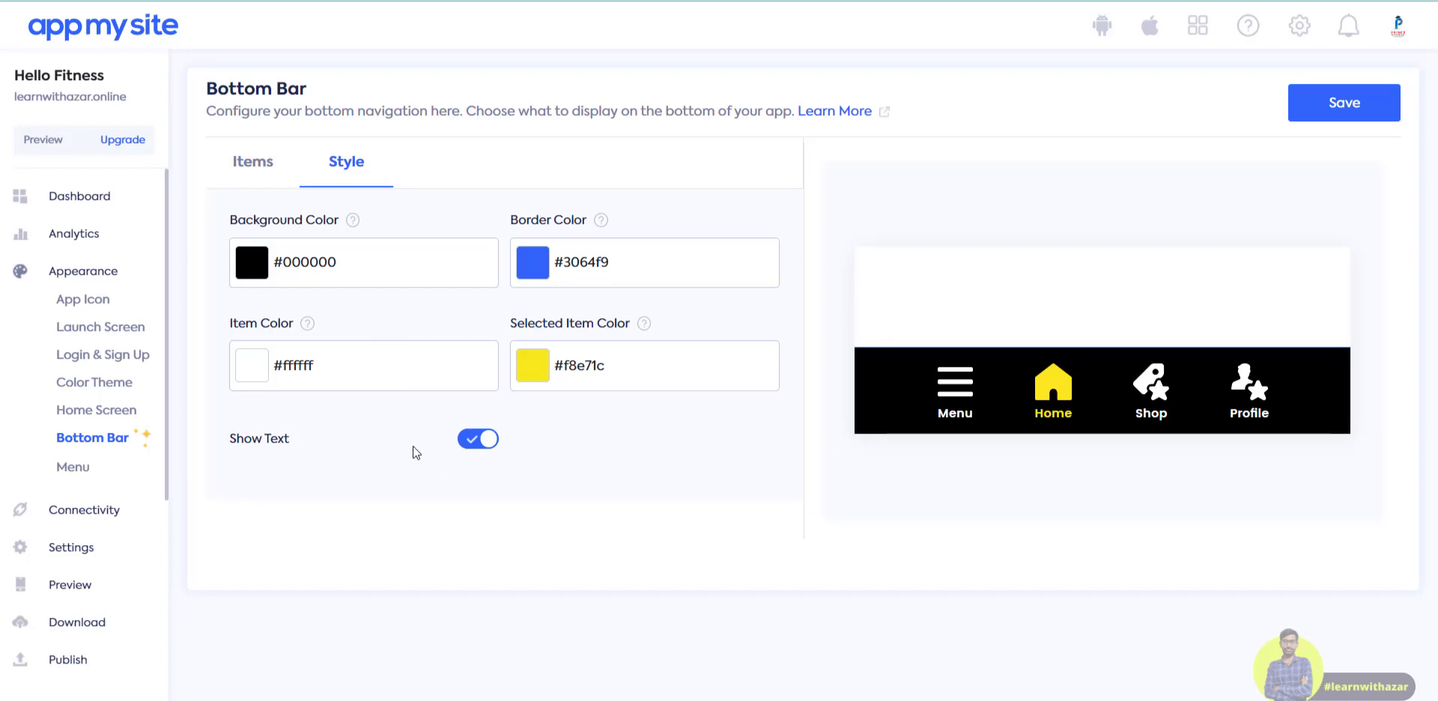
click(1332, 115)
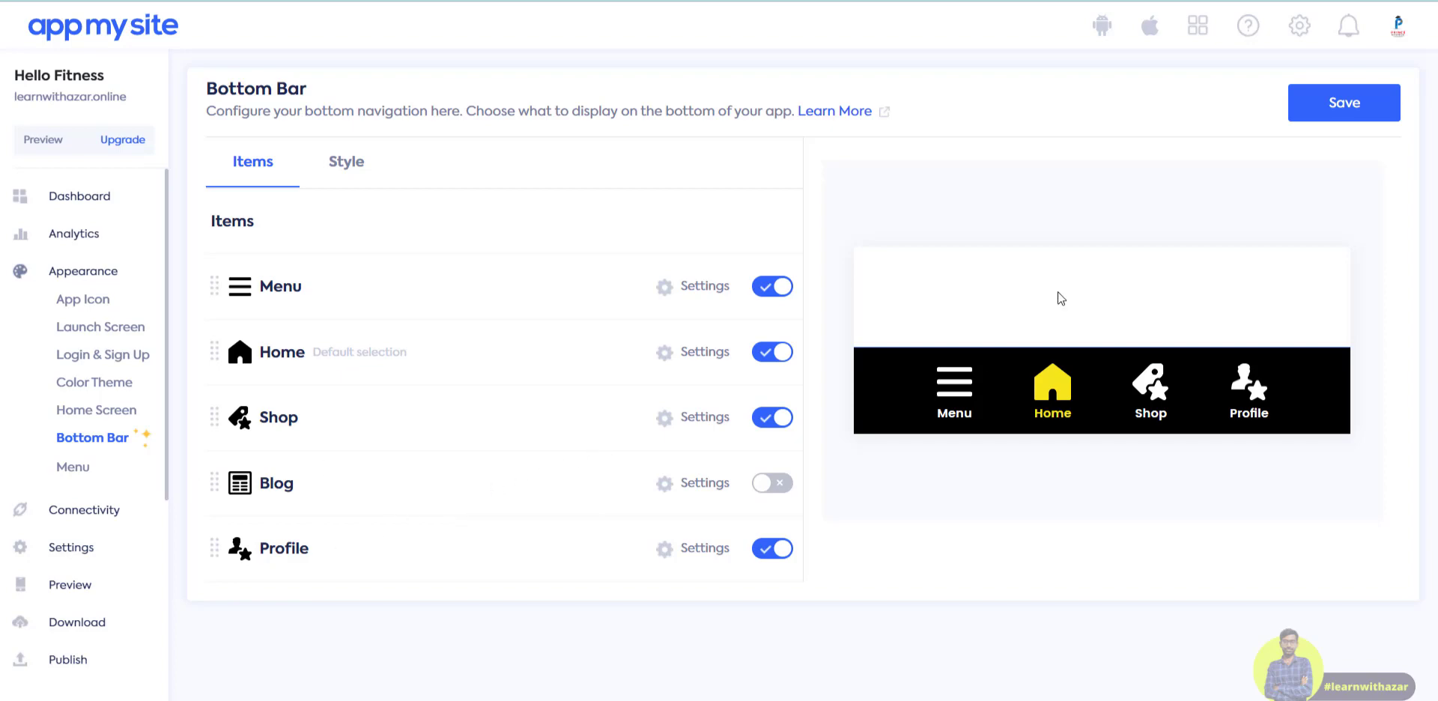
Expand the app settings in the left sidebar and go to the Preview page.
click(78, 552)
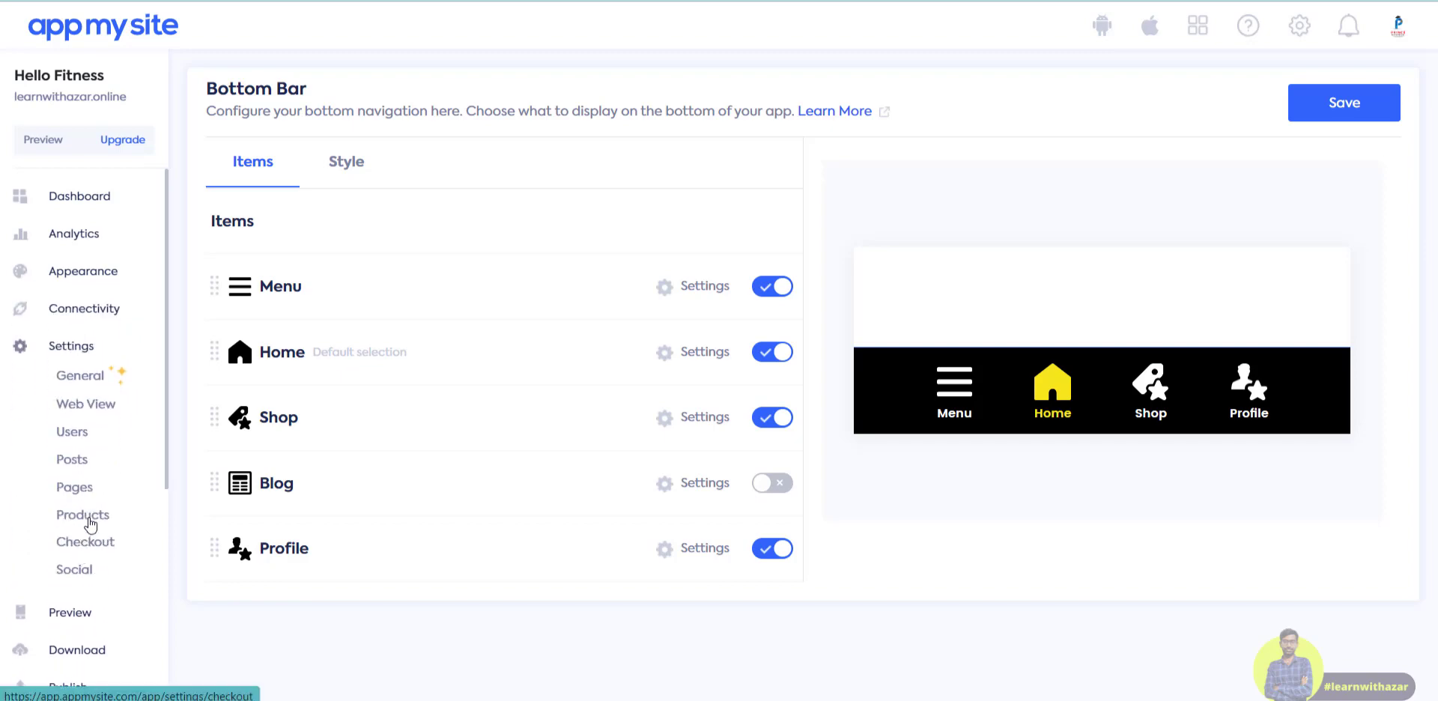
click(88, 622)
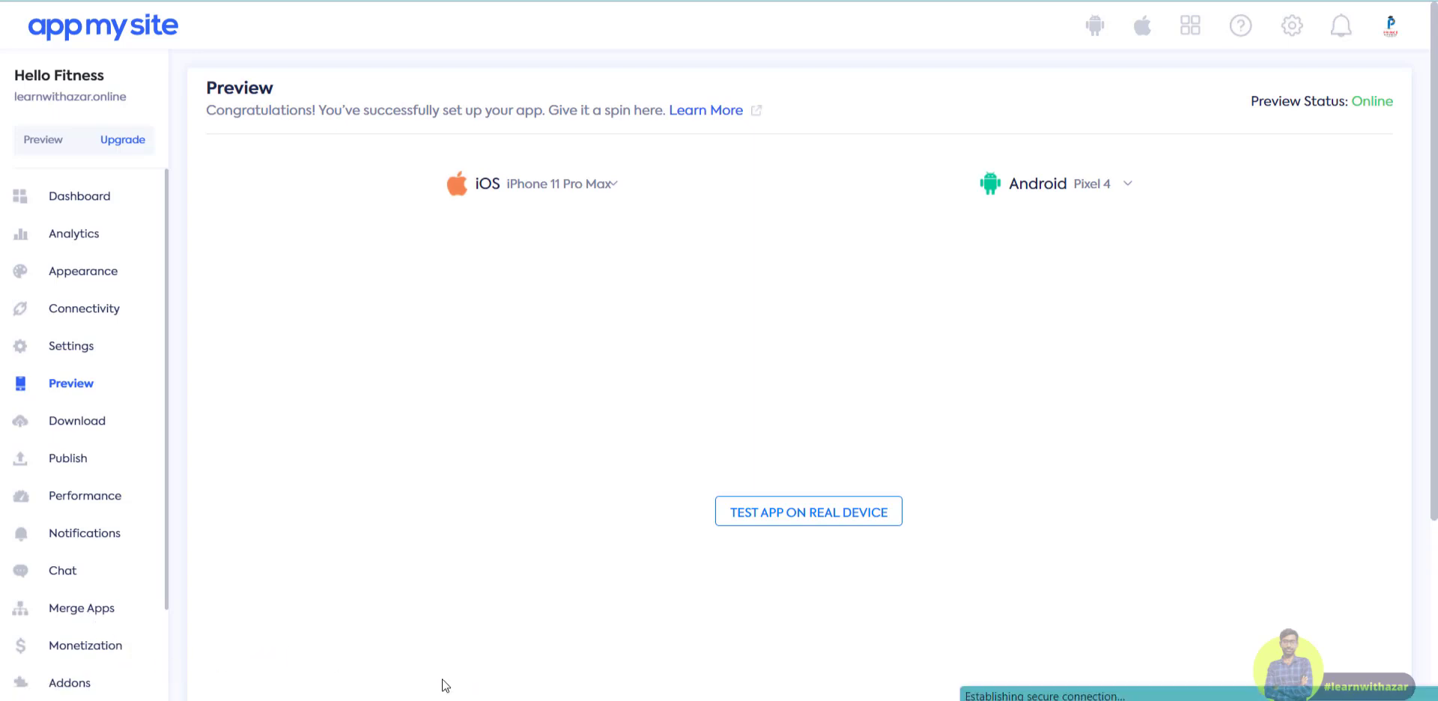
Launch Hello Fitness in the Android phone emulator with CLICK TO START and let it load.
scroll(835, 494, down, 3)
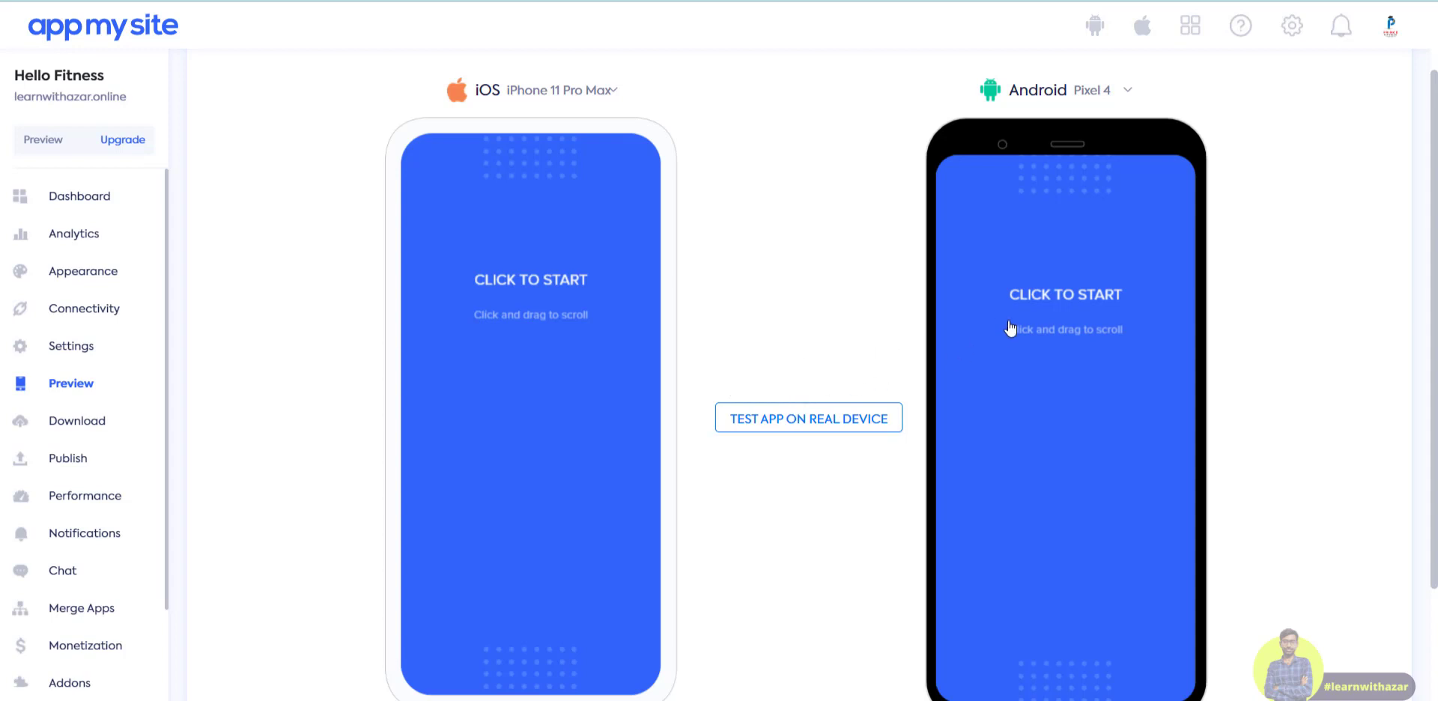
click(1067, 306)
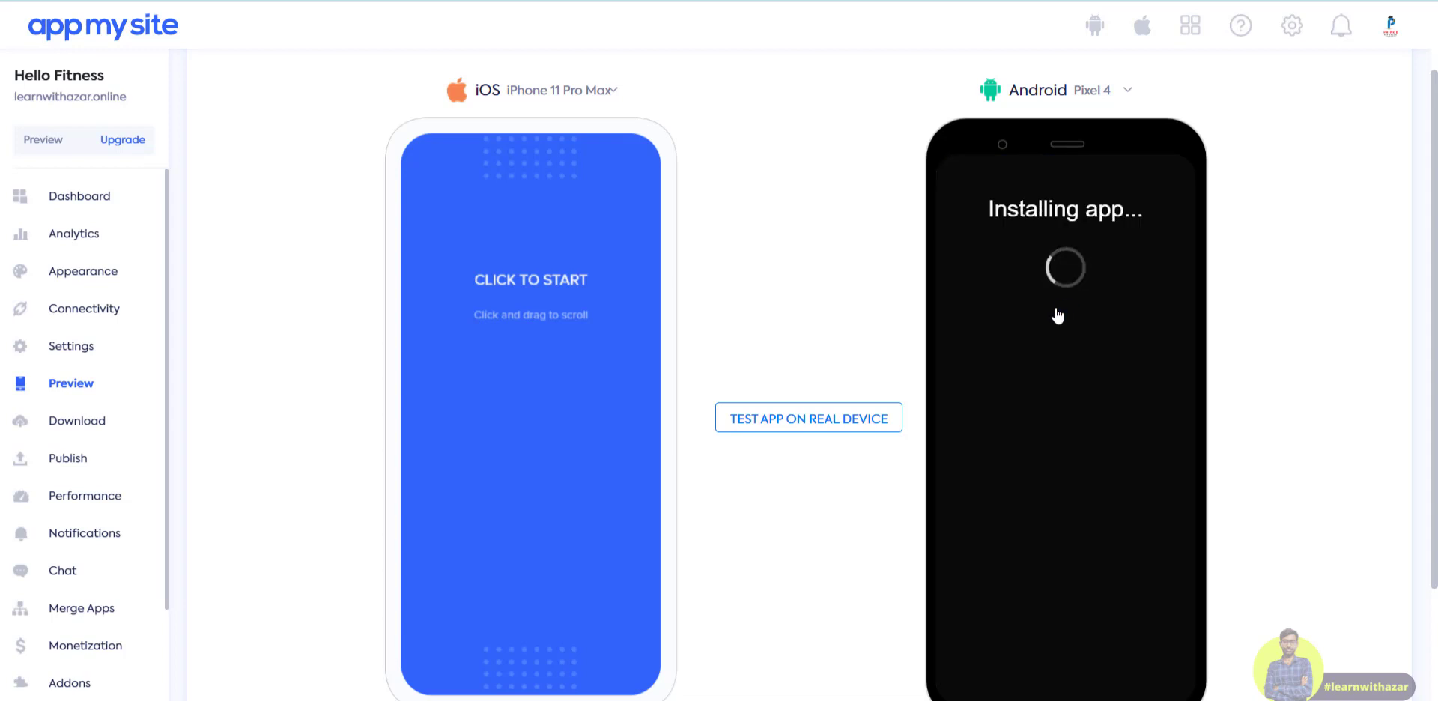
scroll(1006, 410, down, 1)
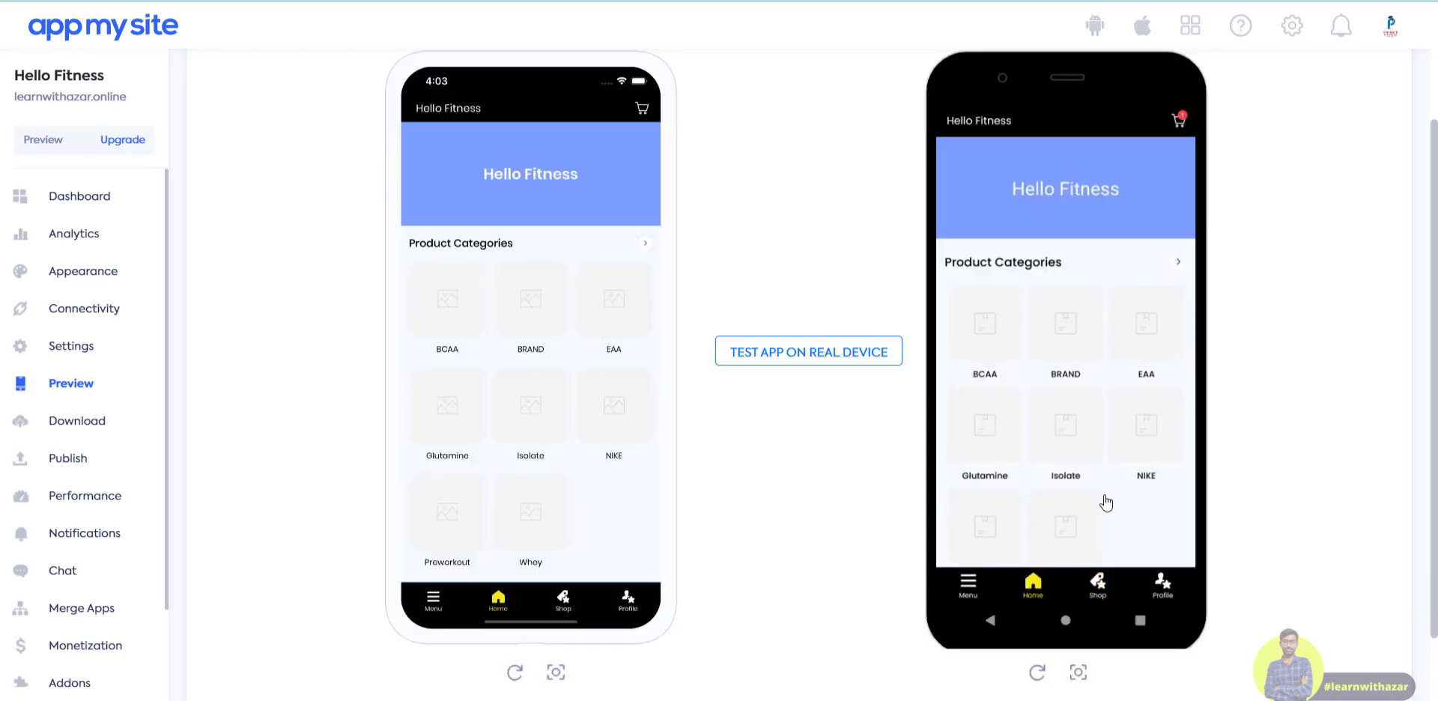
In the Android preview Shop, open MASS GAINER and add it to the cart.
click(1099, 588)
scroll(1101, 584, up, 2)
scroll(1137, 413, down, 3)
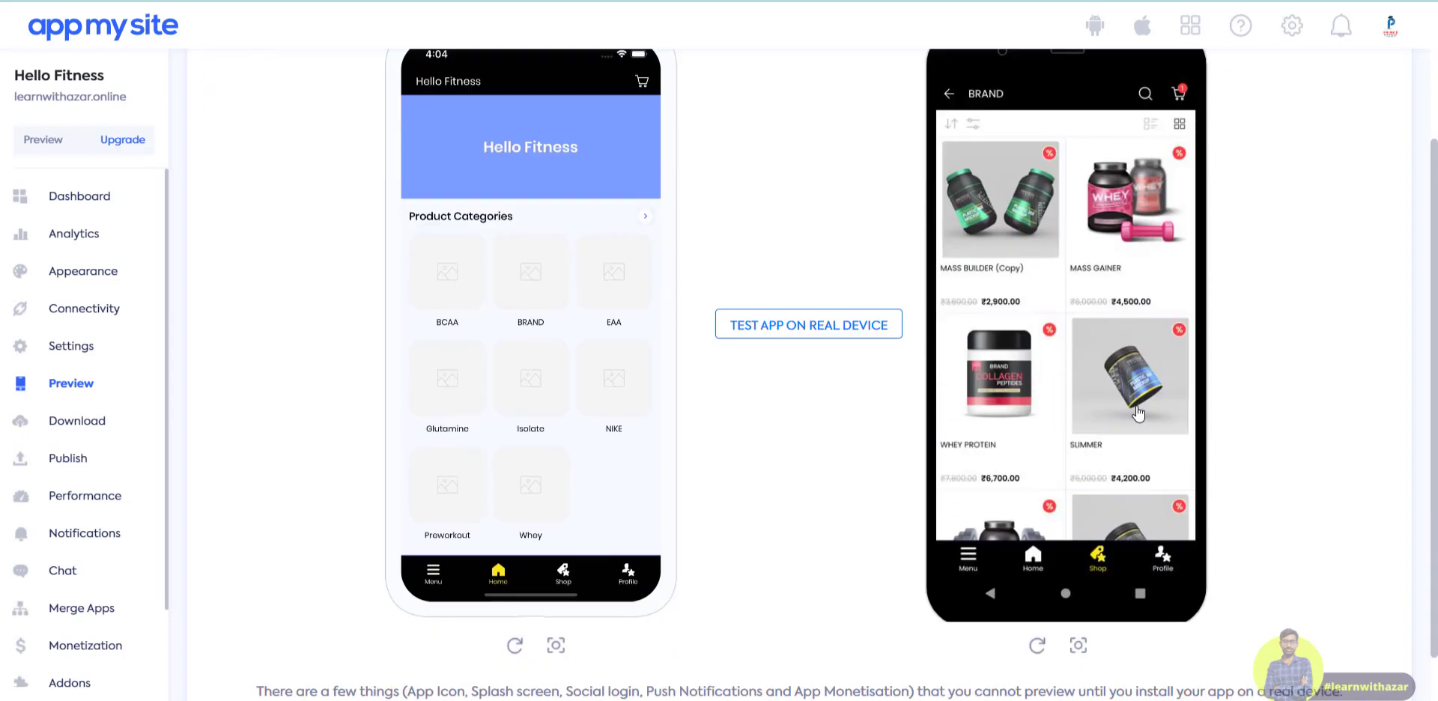
click(1099, 196)
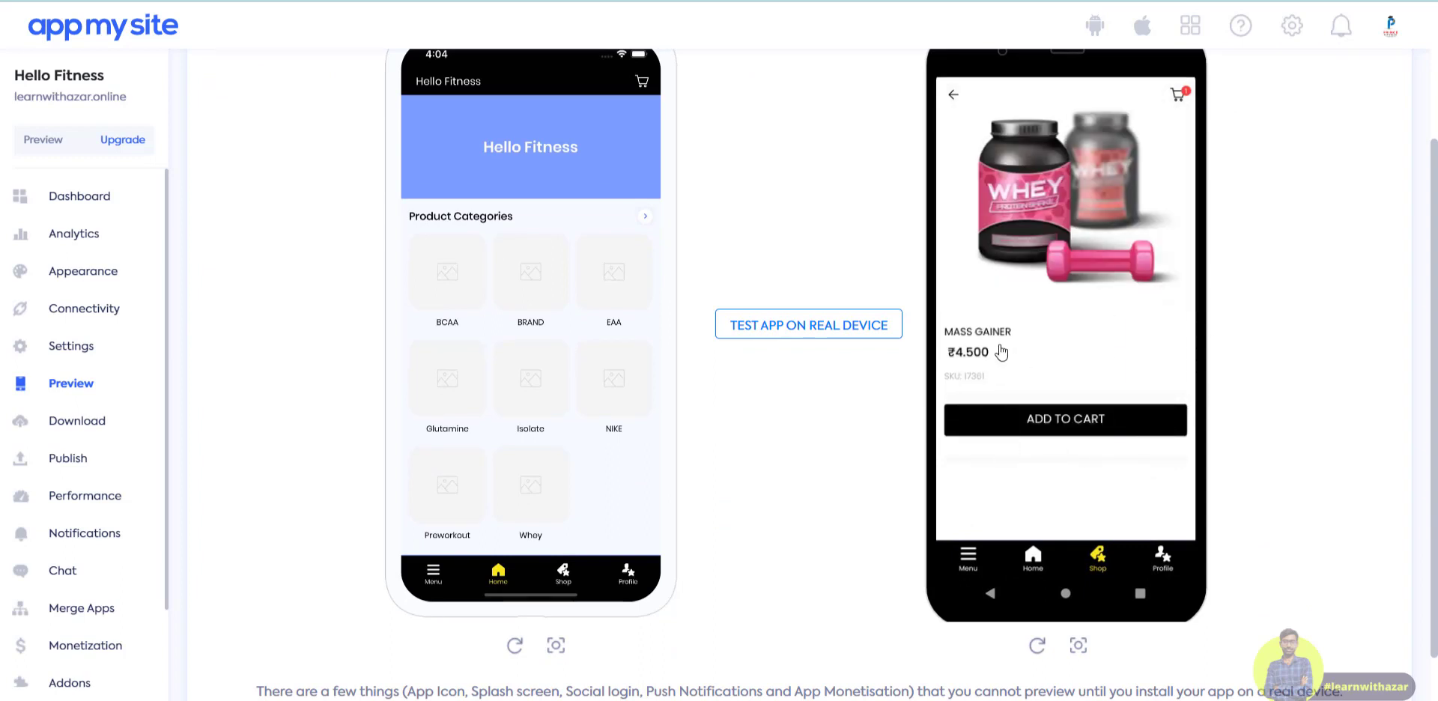
scroll(1009, 432, up, 1)
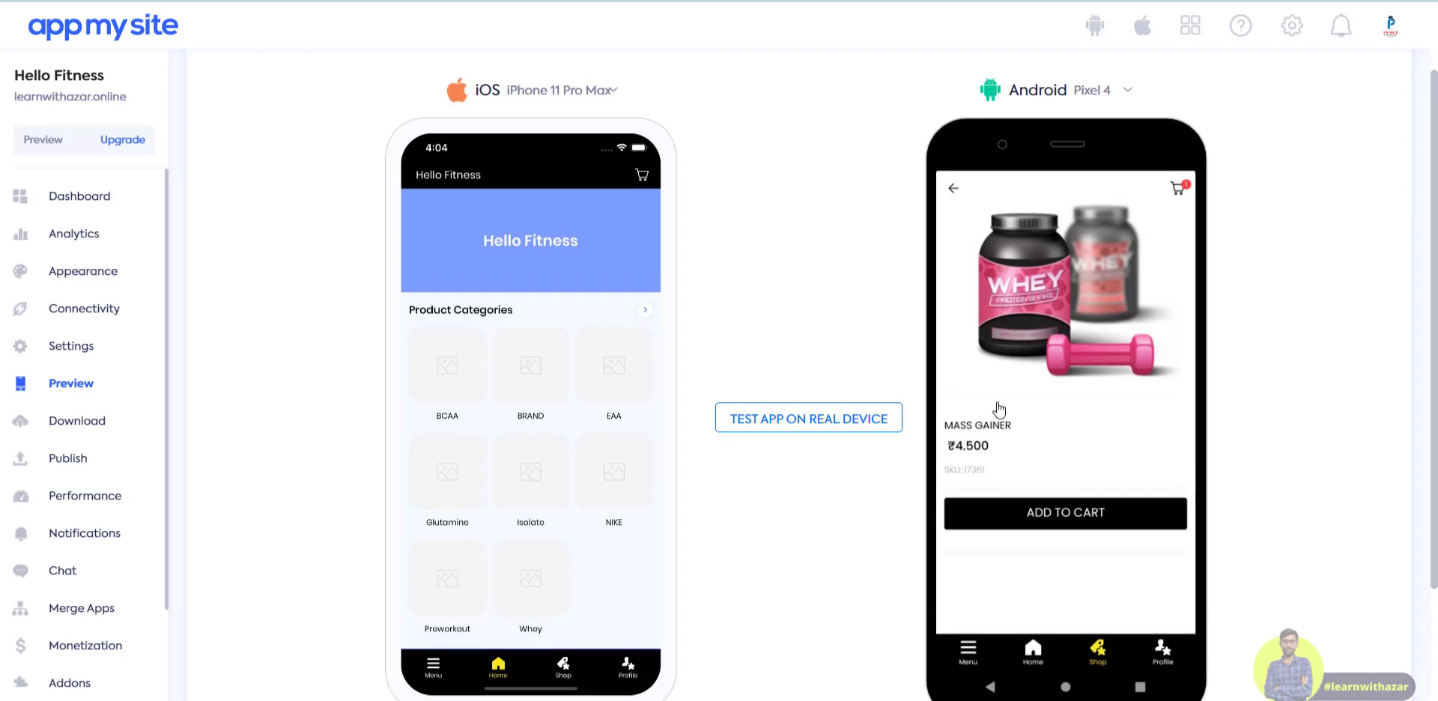
click(1077, 524)
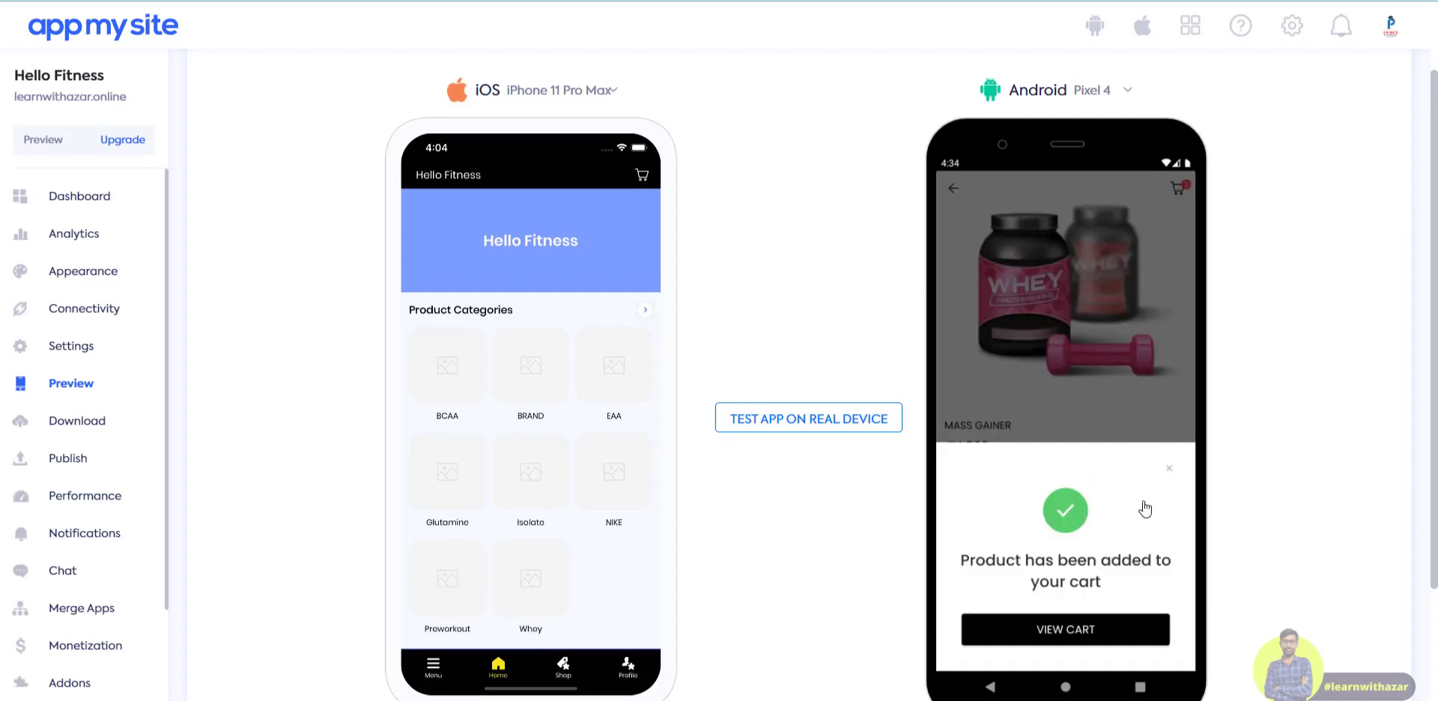
View the cart totalling ₹7,400, try checkout, then return from billing address to the cart.
click(1092, 644)
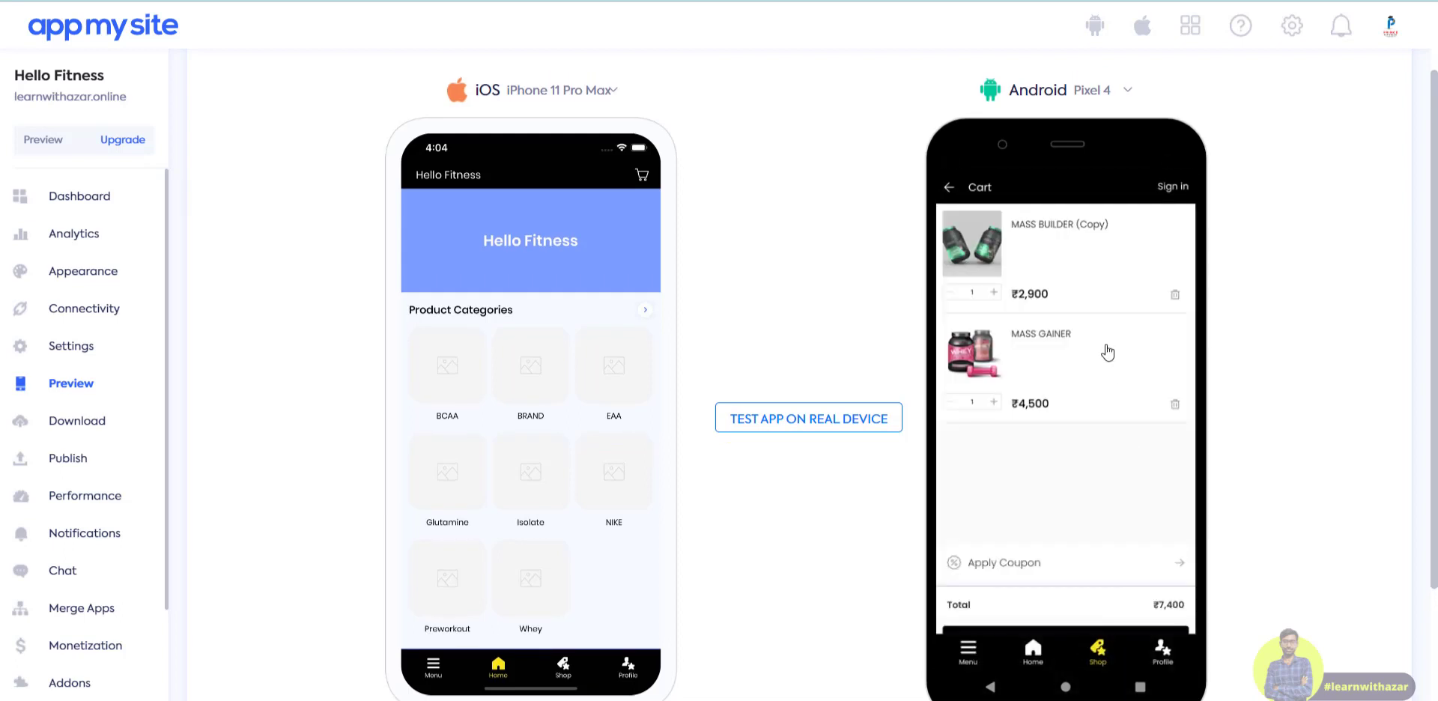
scroll(1101, 489, down, 2)
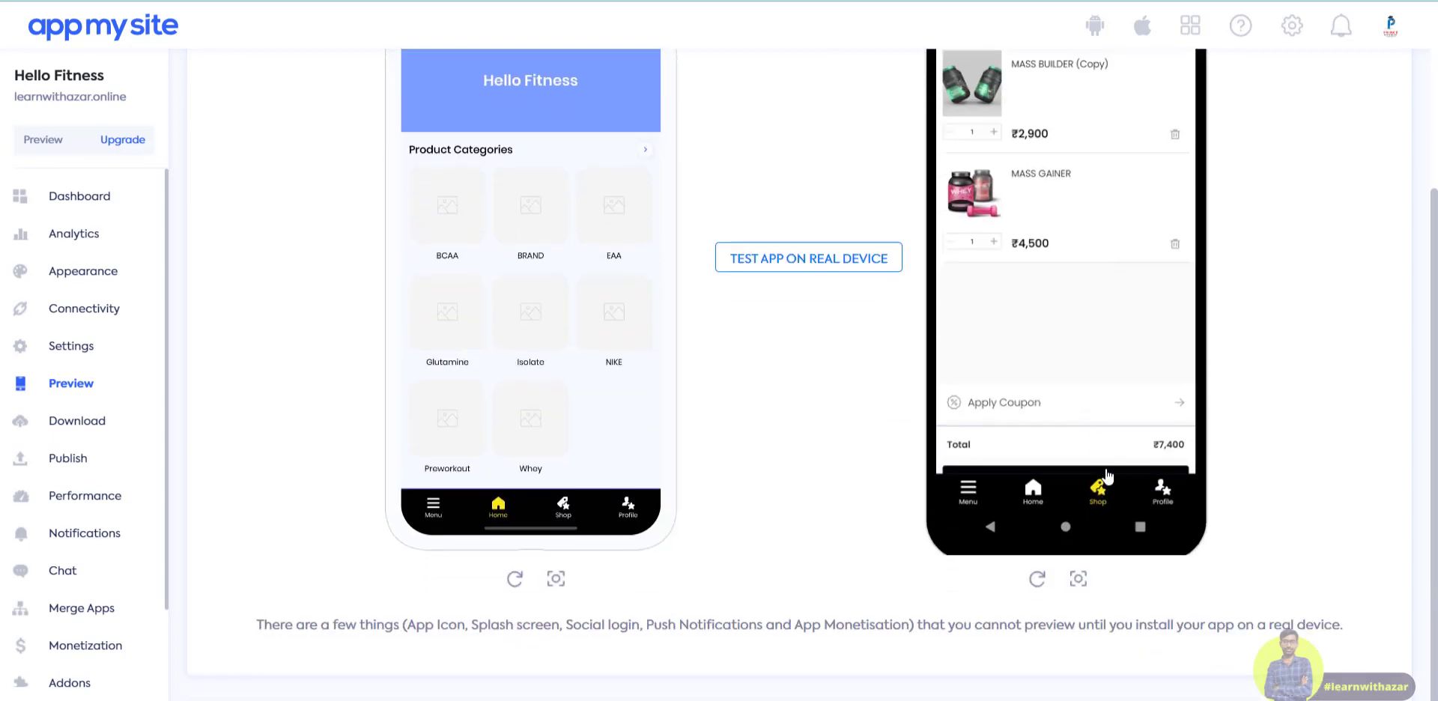
click(1106, 471)
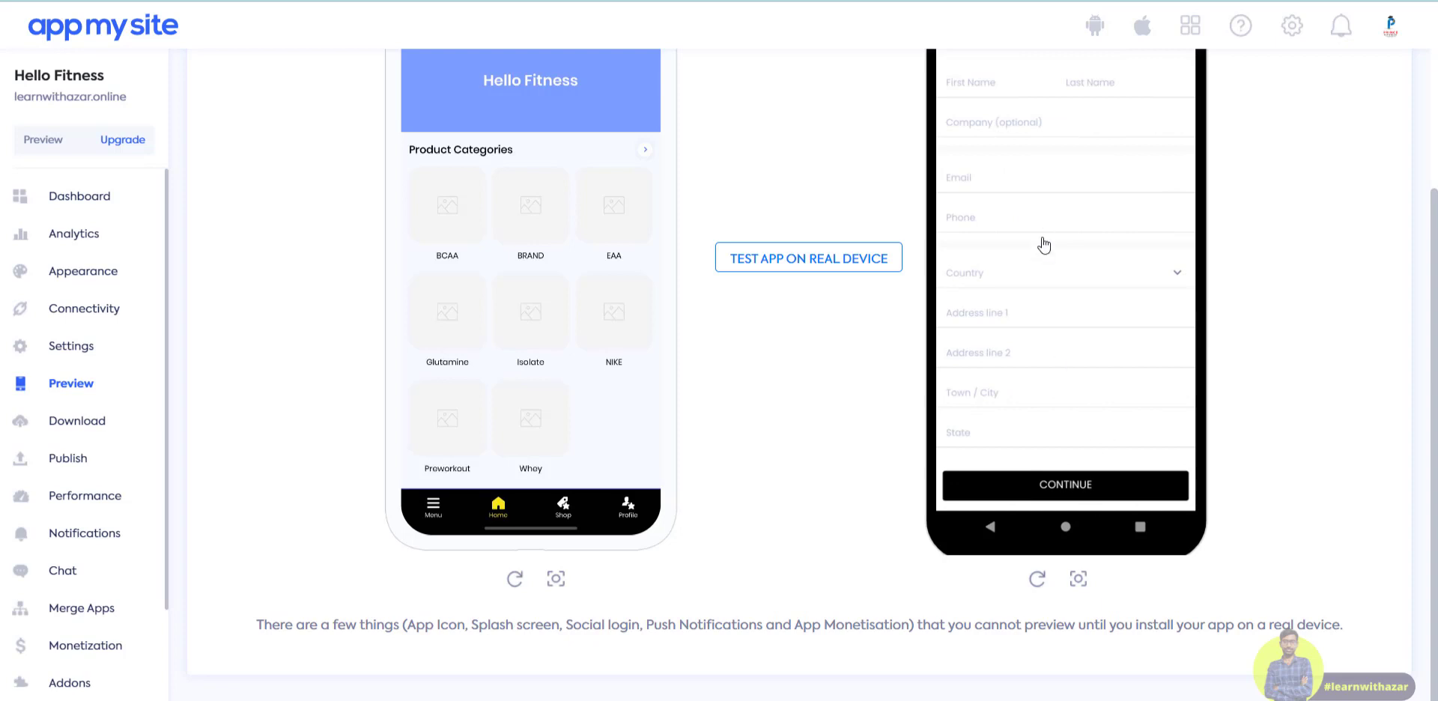
scroll(1040, 224, up, 1)
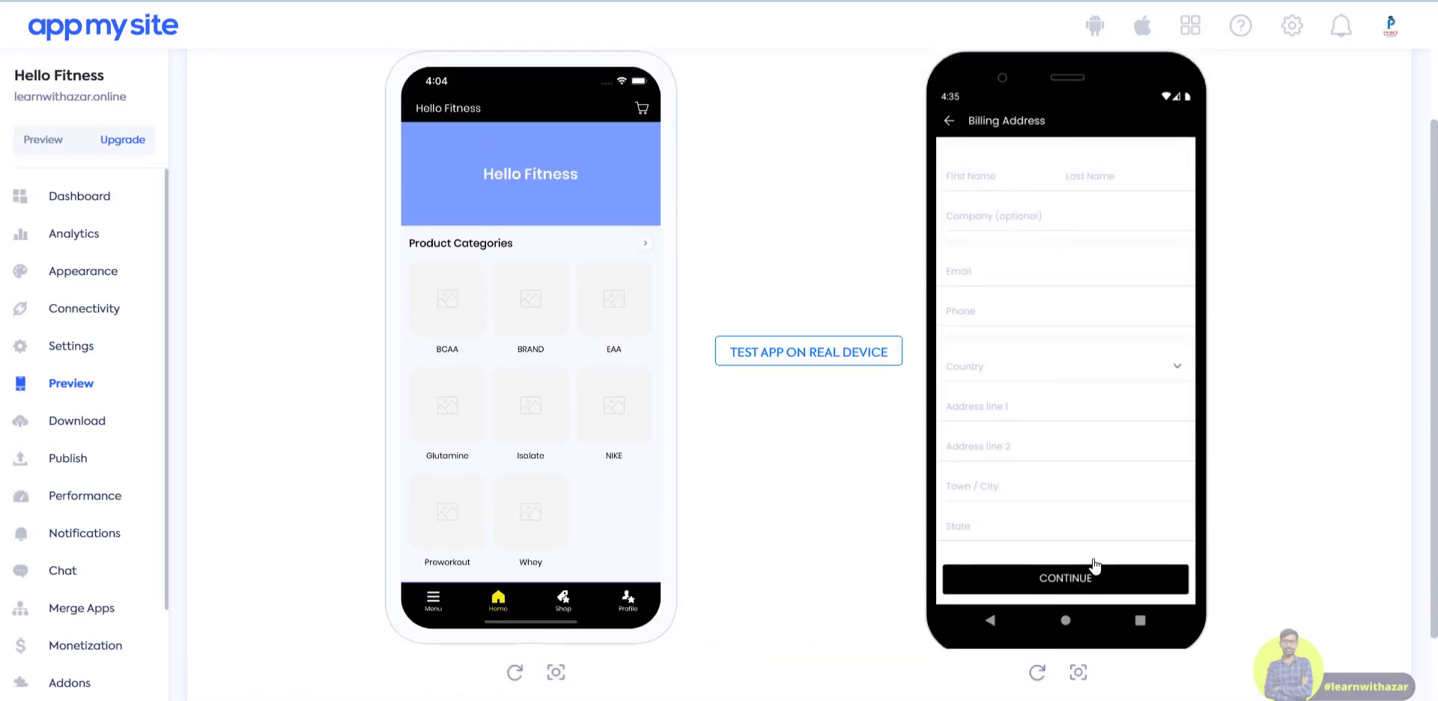
click(948, 122)
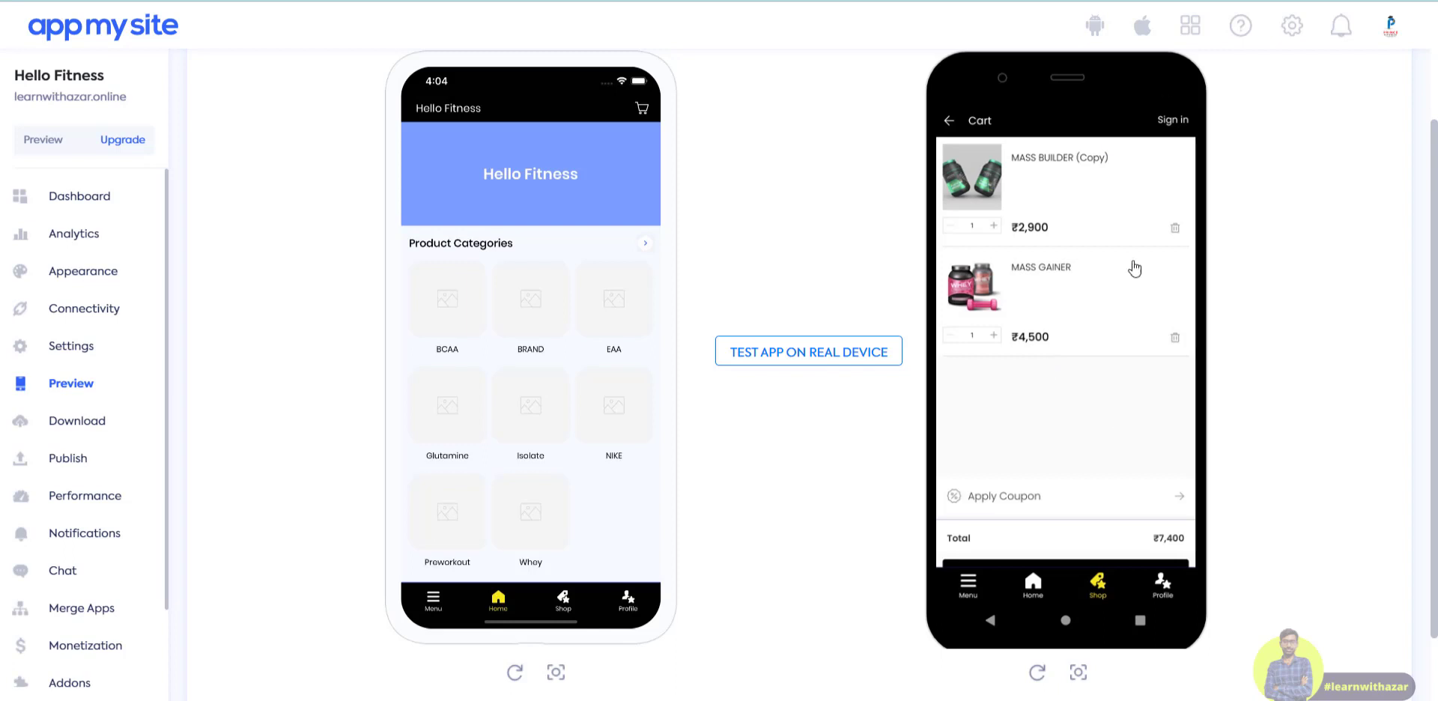
scroll(1190, 348, up, 2)
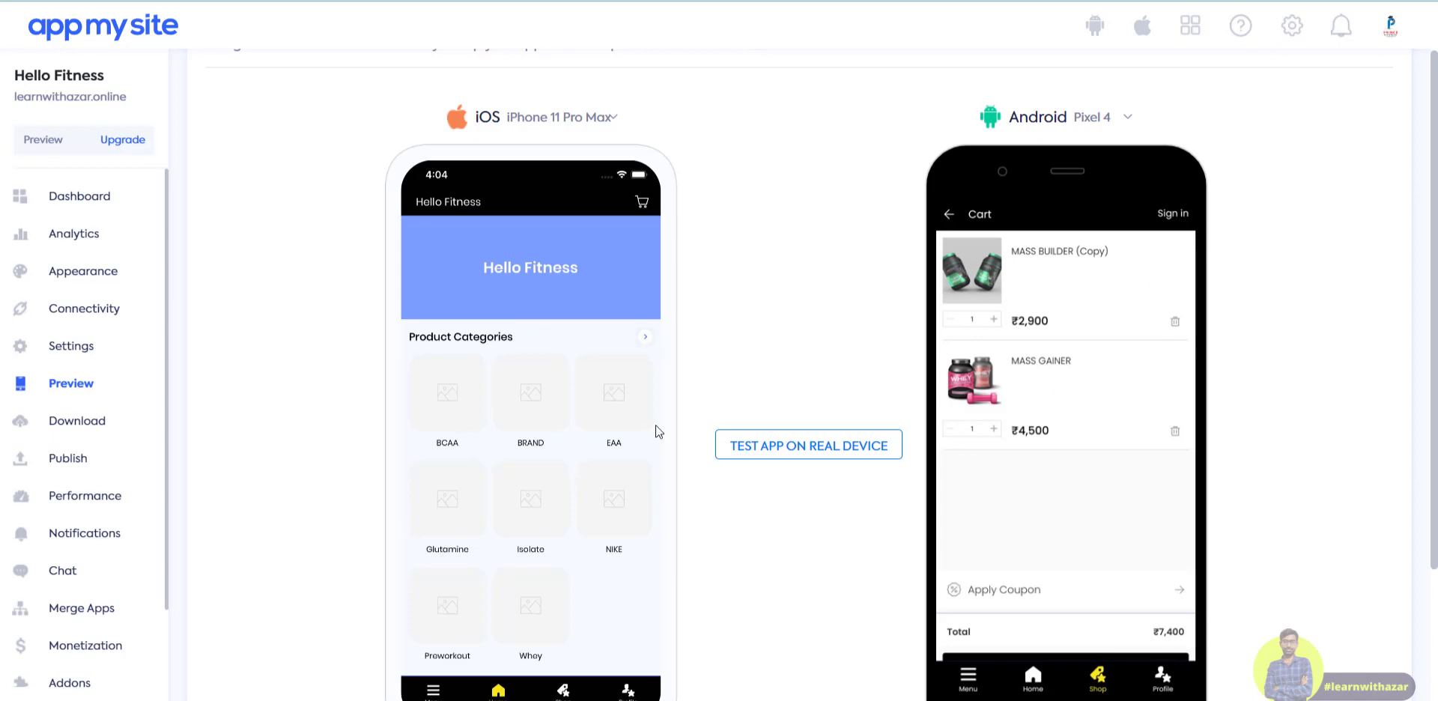
scroll(210, 262, up, 2)
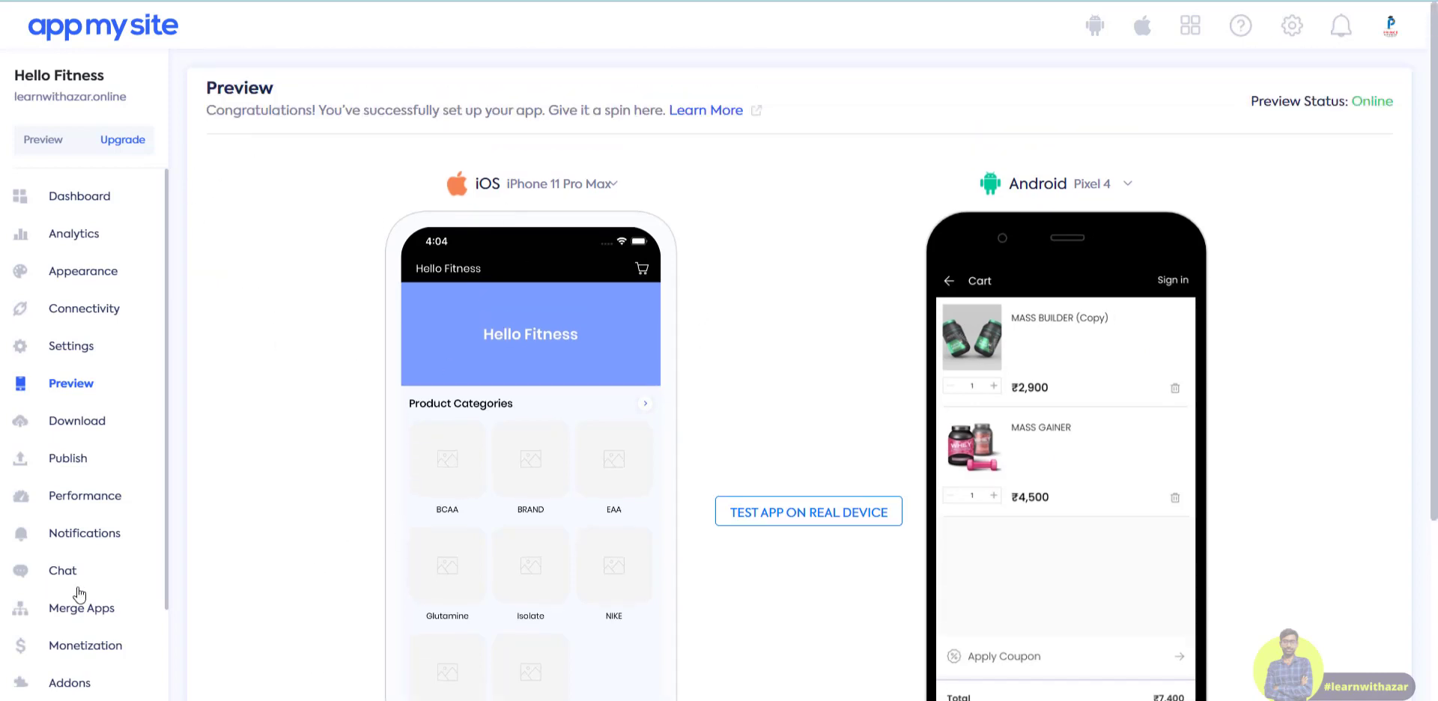
scroll(158, 629, down, 2)
scroll(154, 597, down, 2)
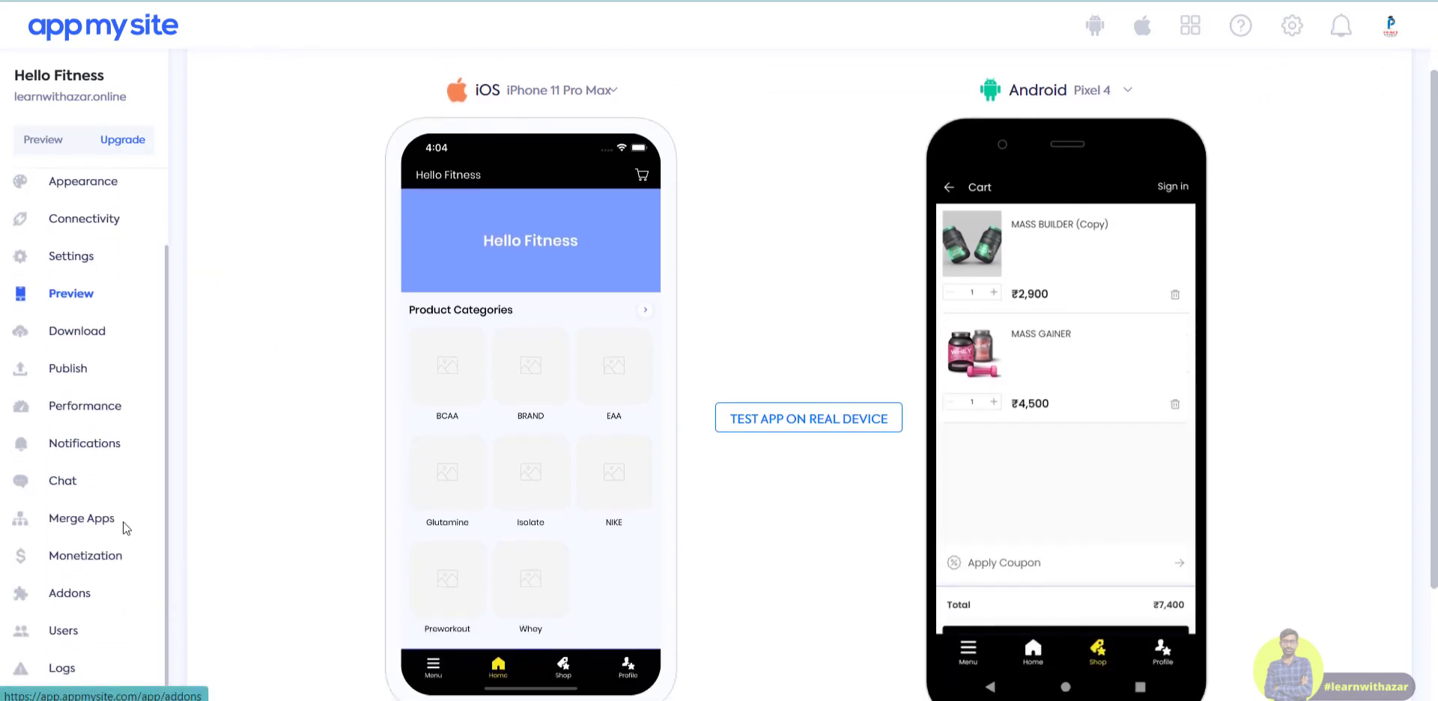
scroll(110, 442, up, 2)
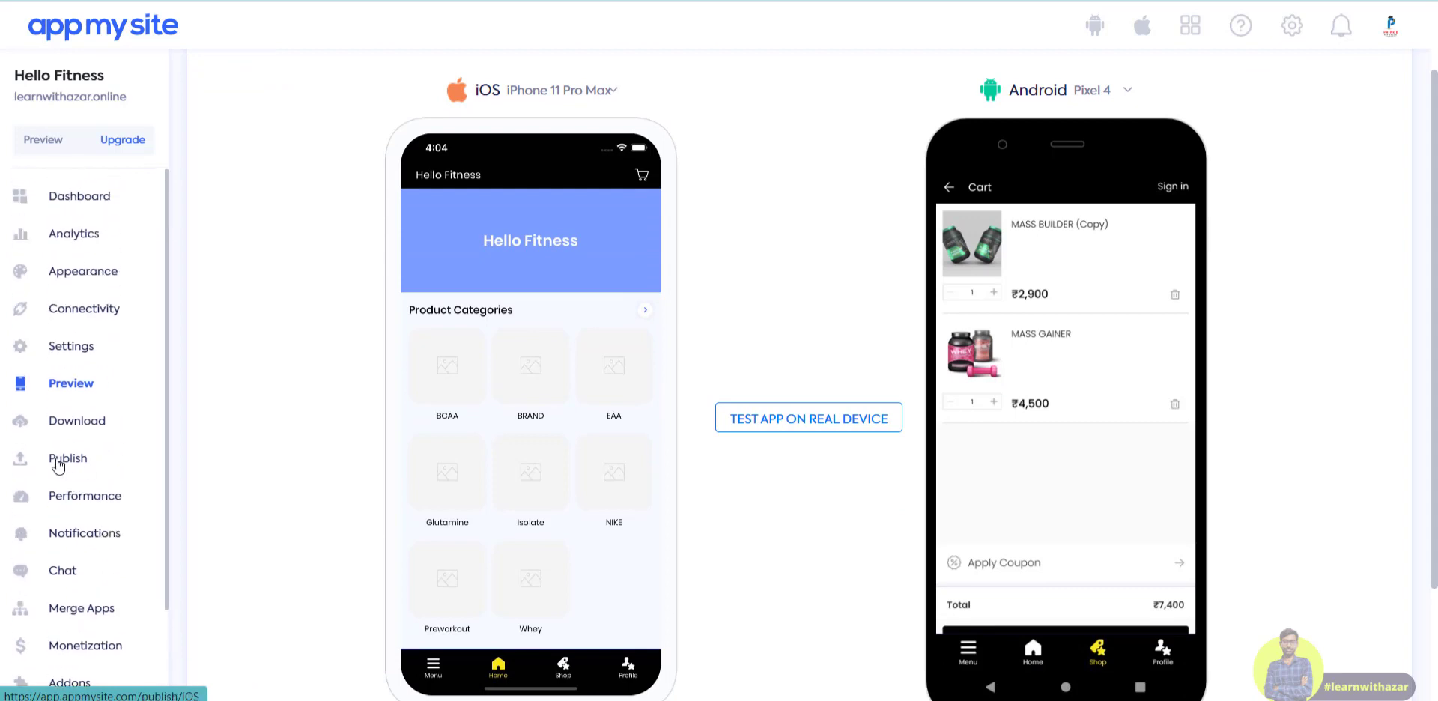
From the Download page, proceed with the Android build to view the WordPress plans, then go back.
click(68, 426)
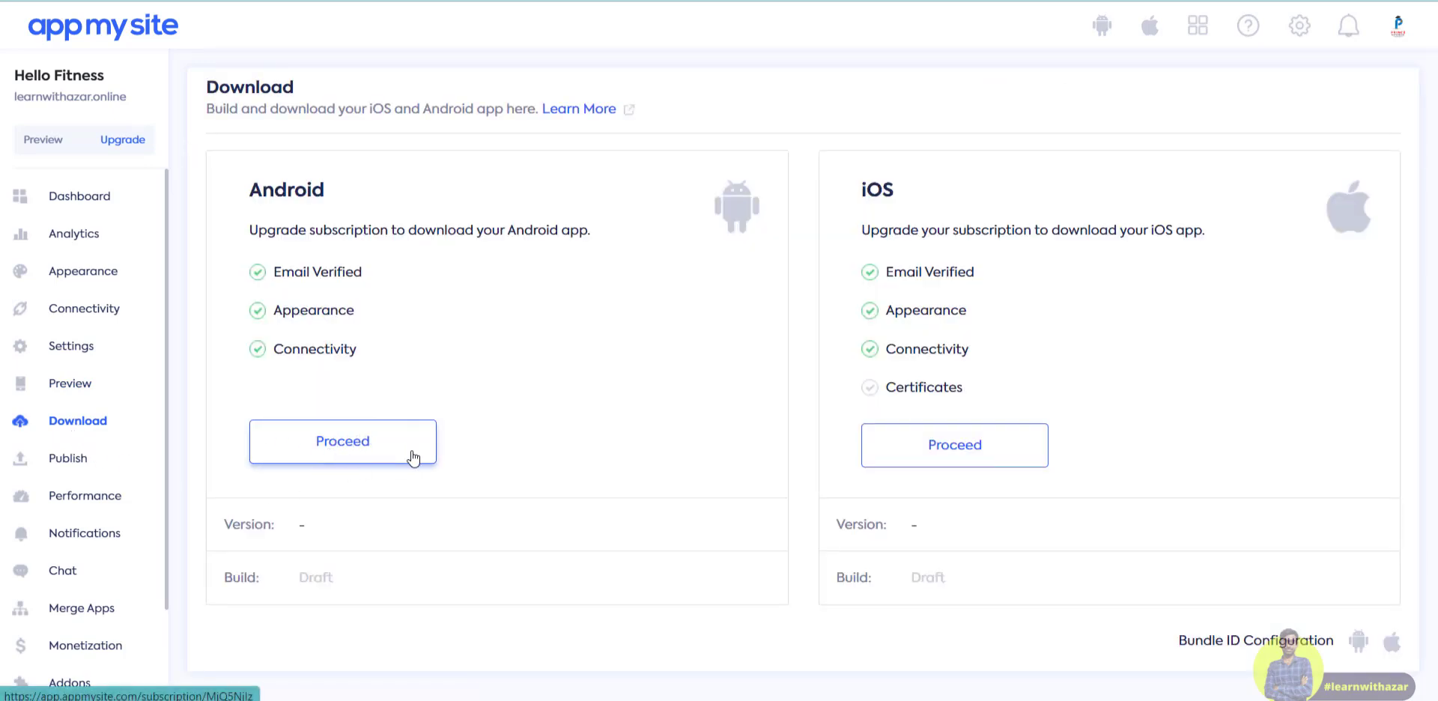
click(337, 452)
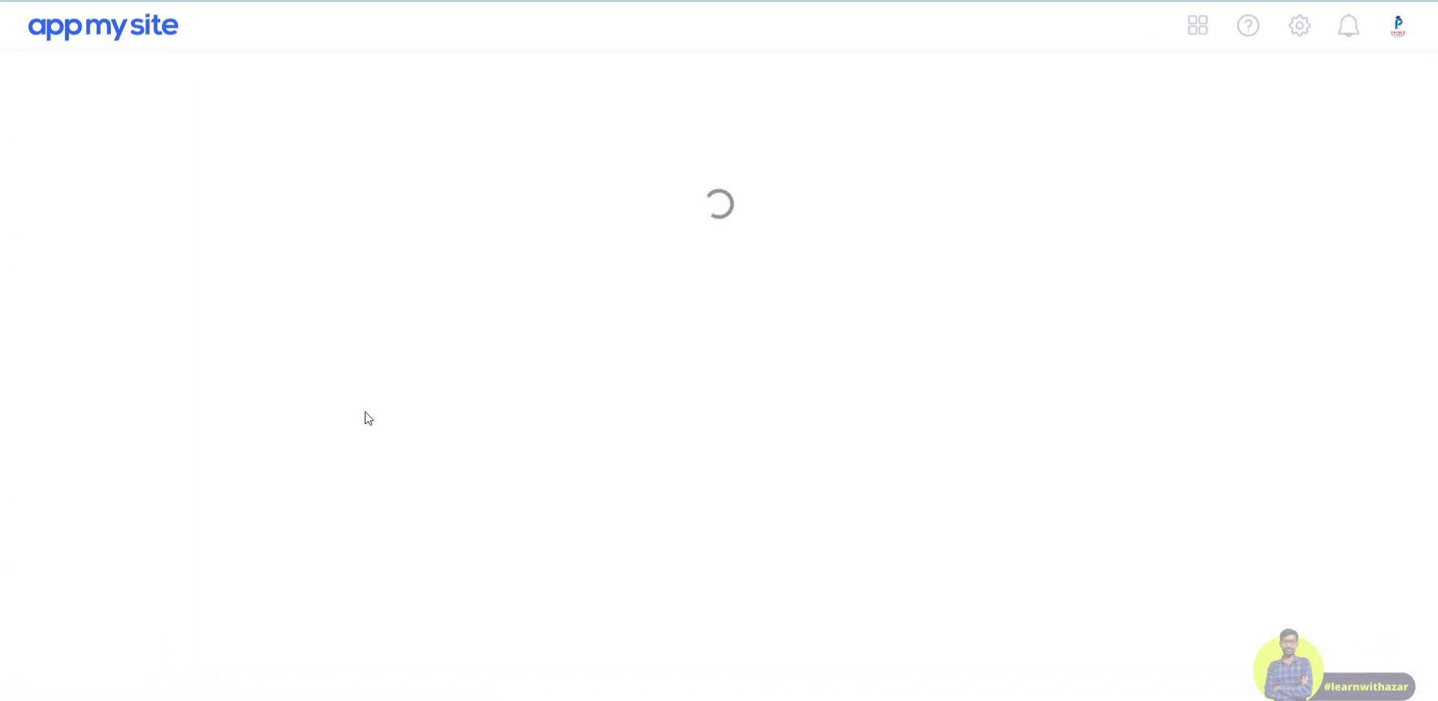
scroll(250, 313, down, 3)
scroll(227, 189, up, 1)
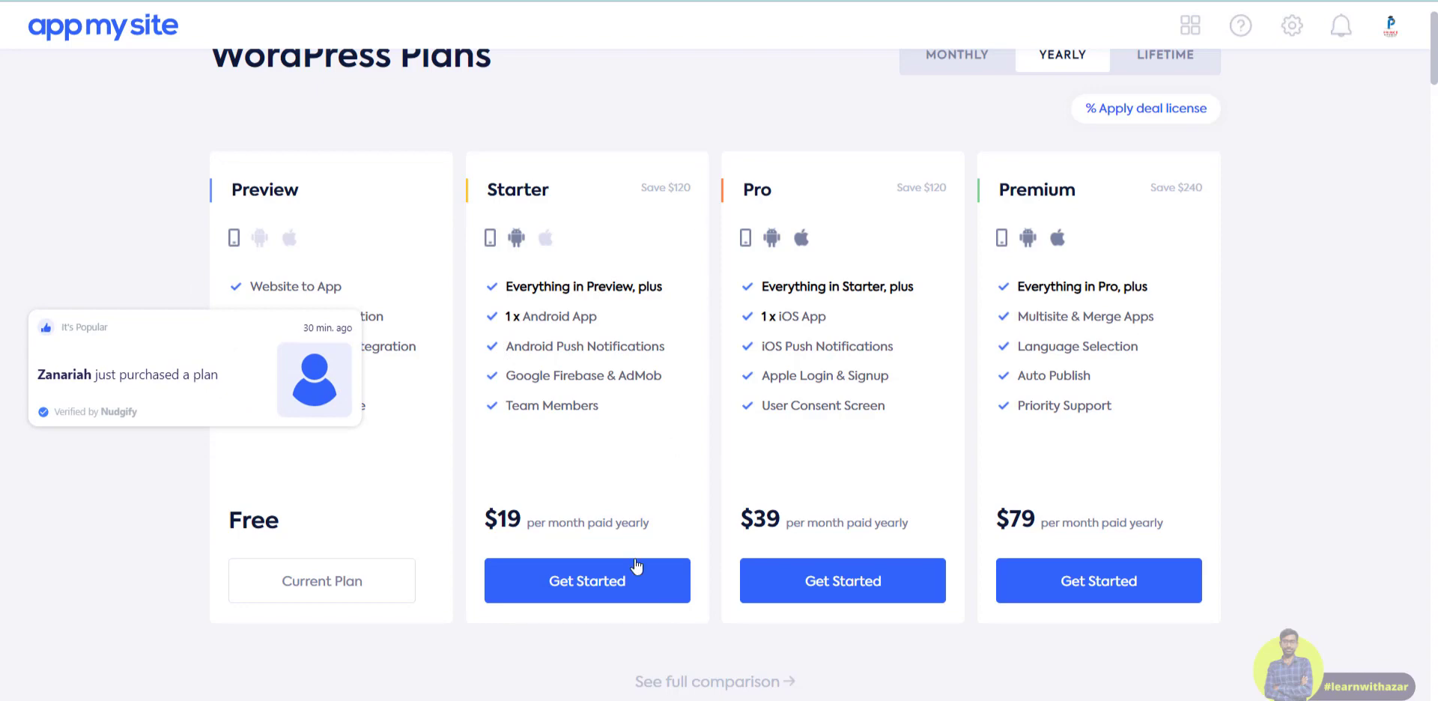
scroll(636, 567, up, 2)
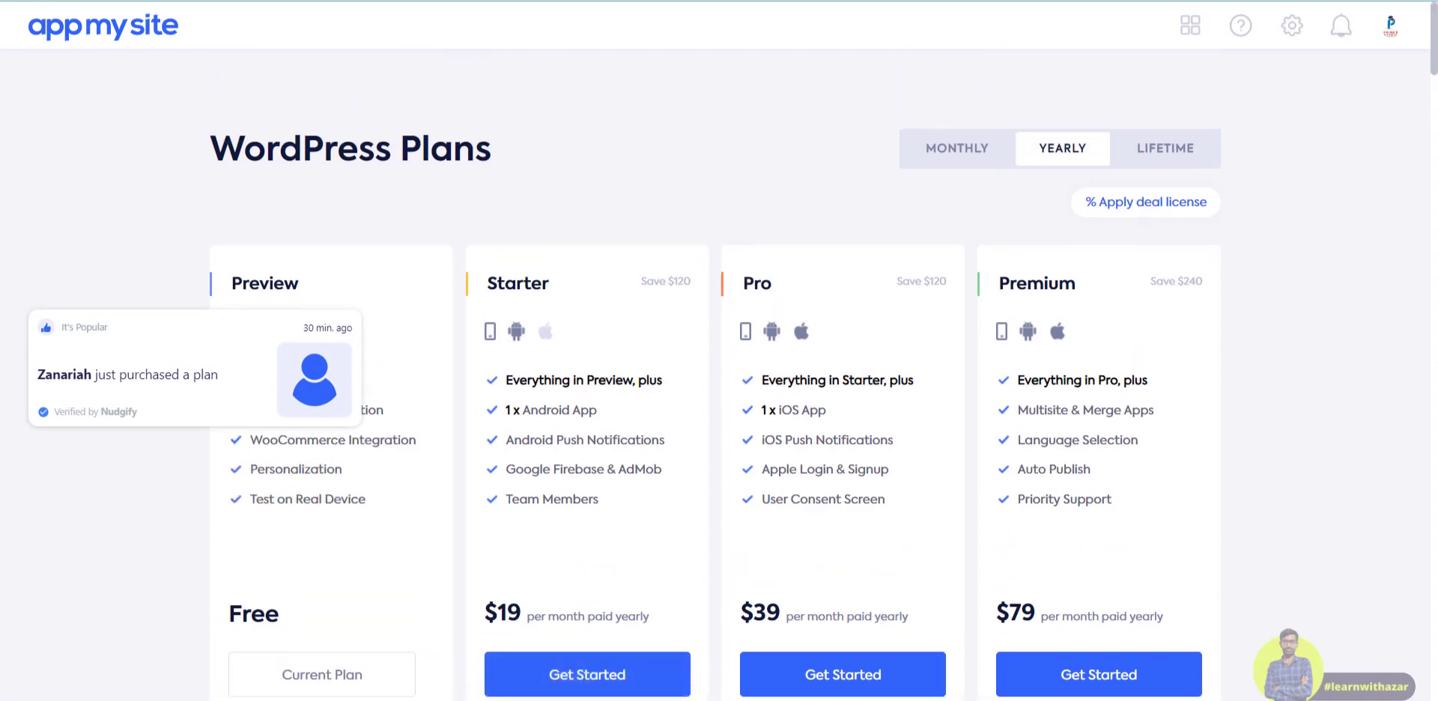
key(alt+Left)
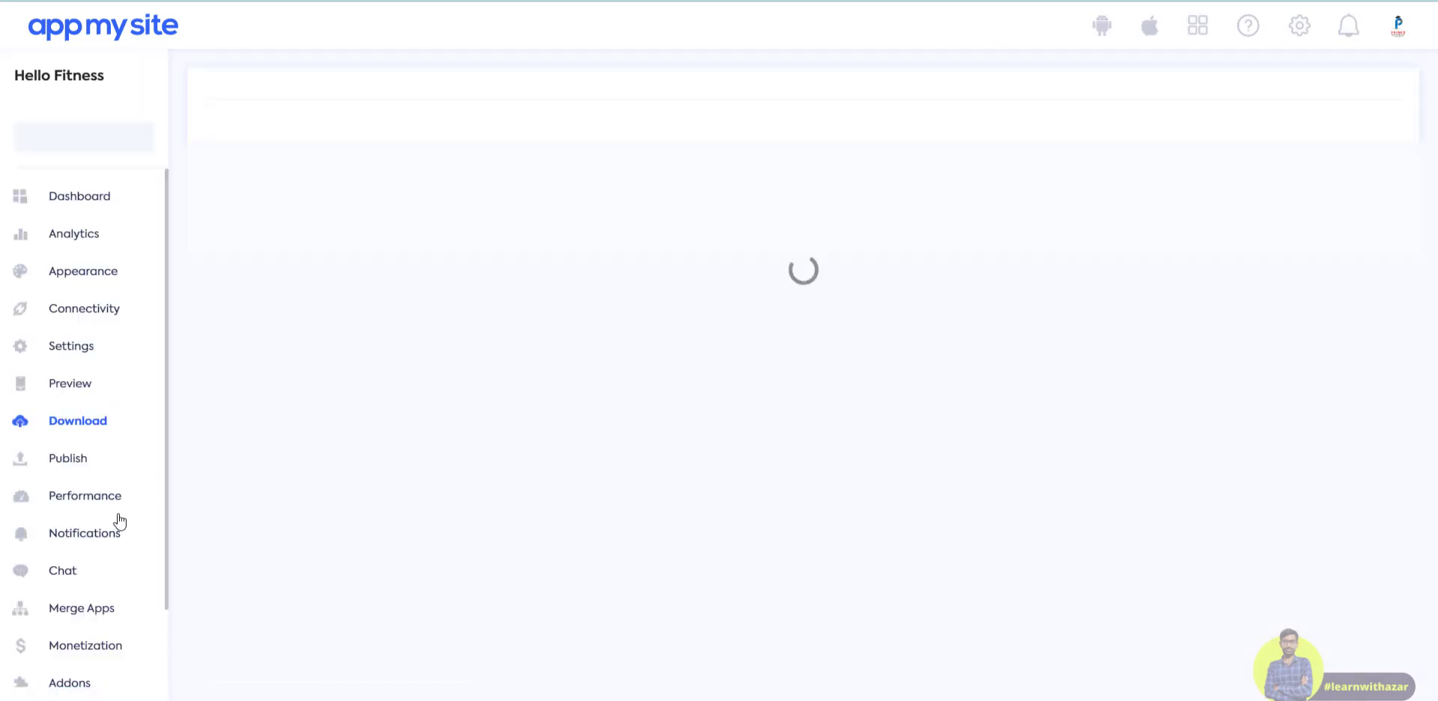
On the Preview page, show the TestFlight and Google Play real-device QR codes, then close them.
click(99, 389)
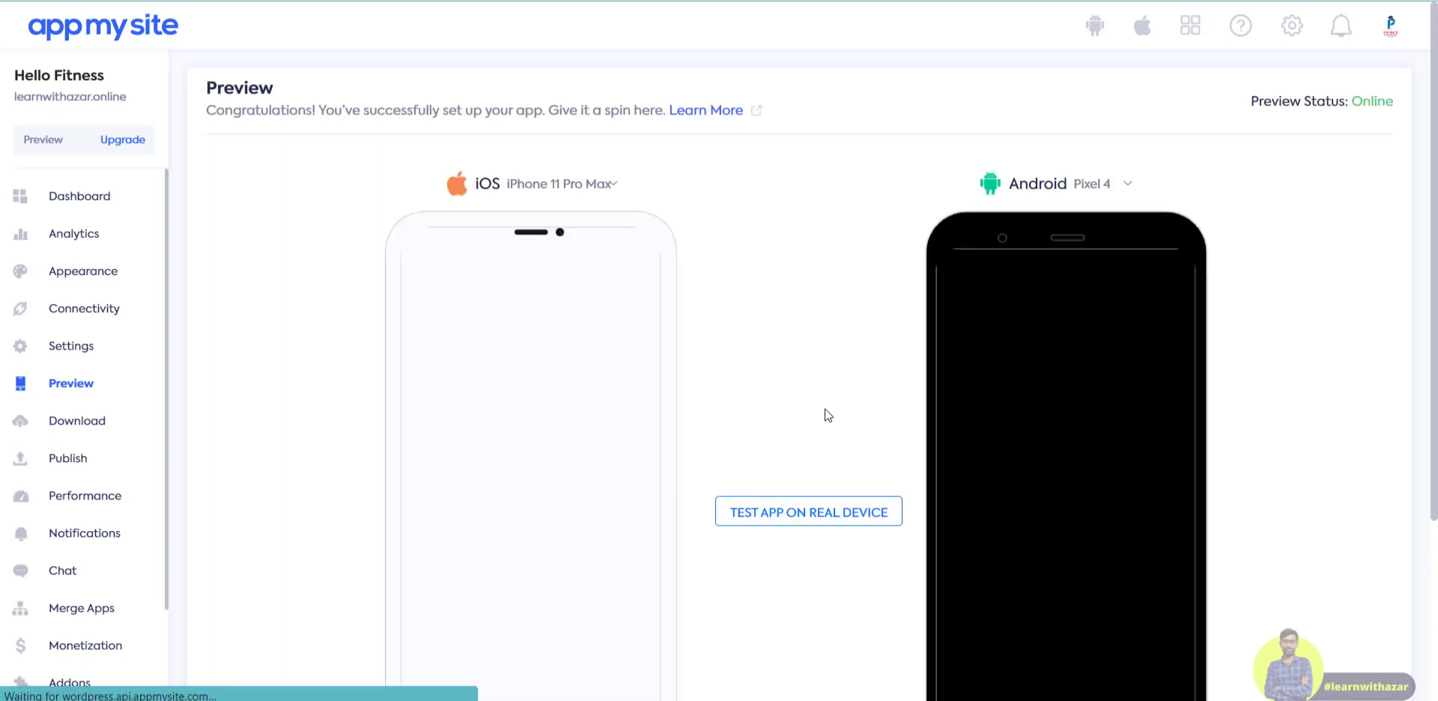
scroll(1306, 495, down, 2)
scroll(1307, 512, down, 1)
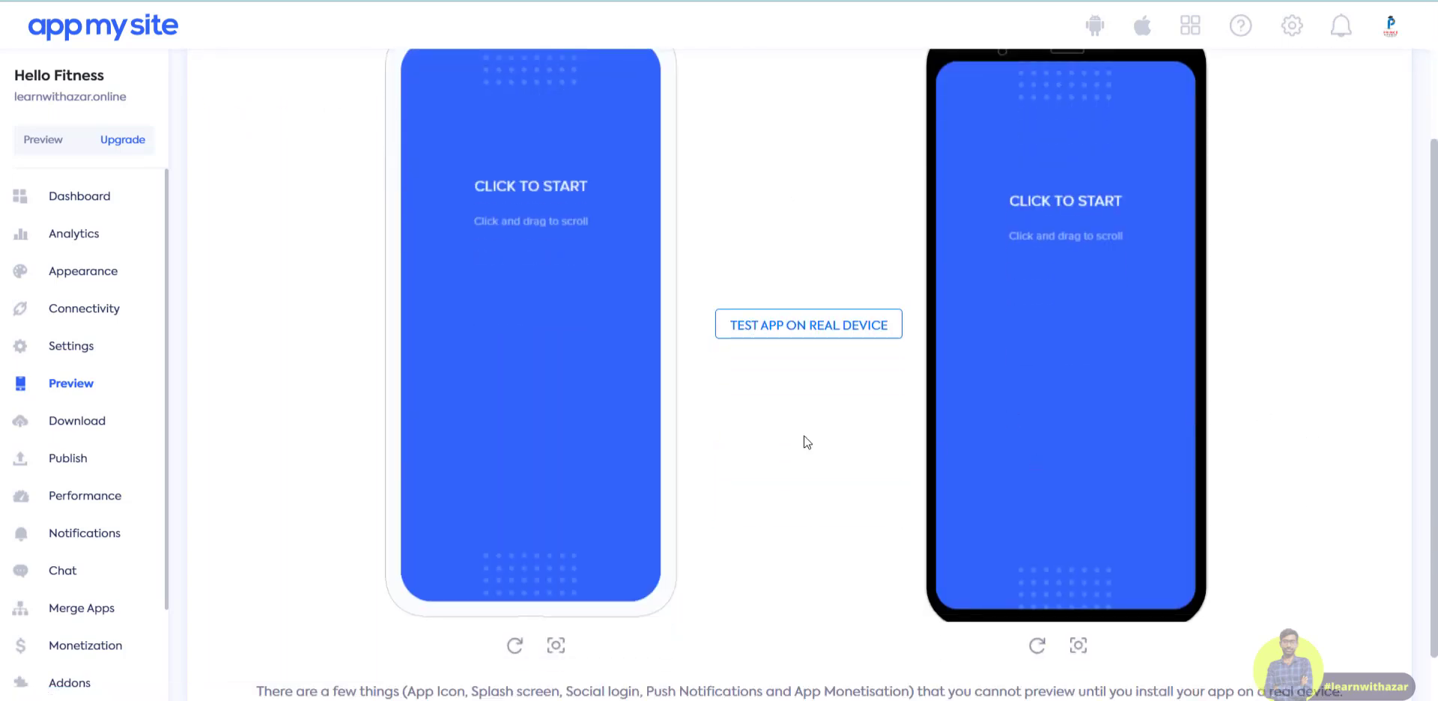
scroll(203, 584, down, 1)
scroll(908, 476, down, 1)
scroll(915, 498, up, 3)
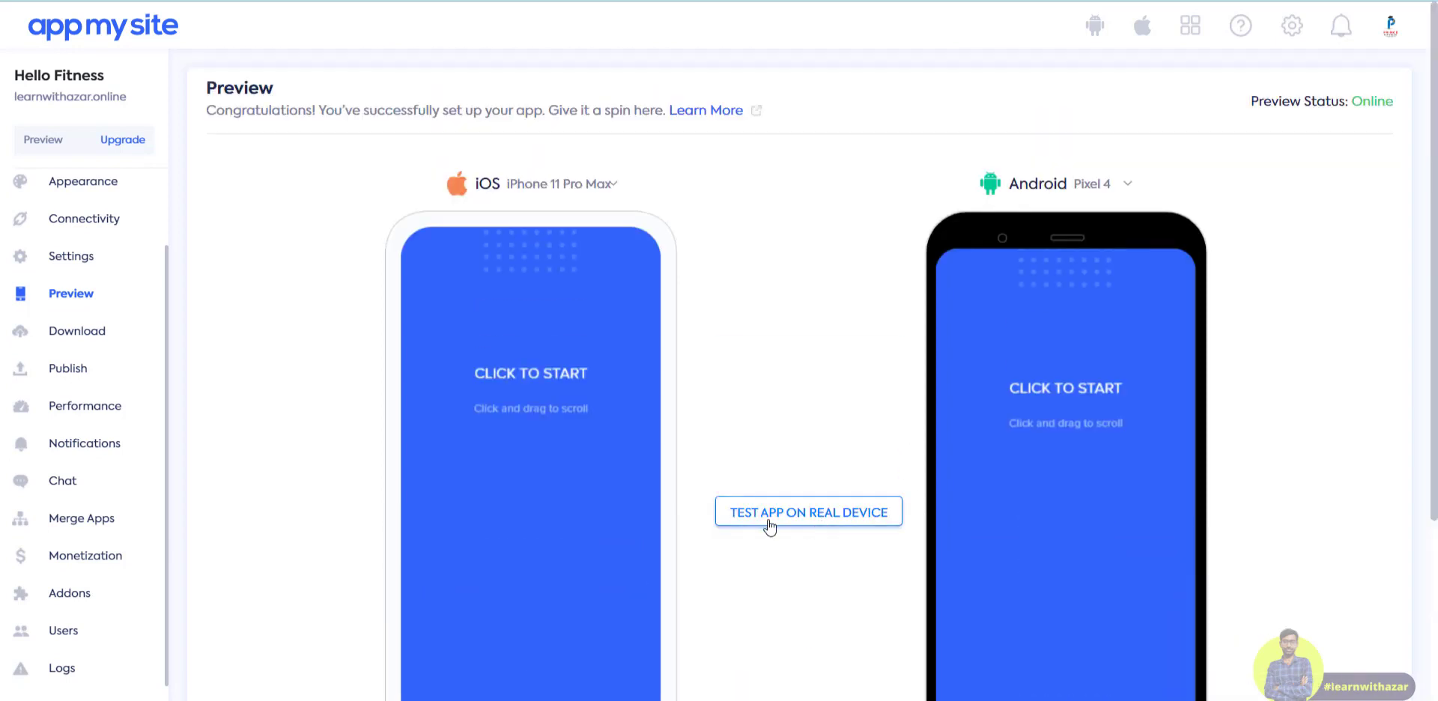
click(811, 524)
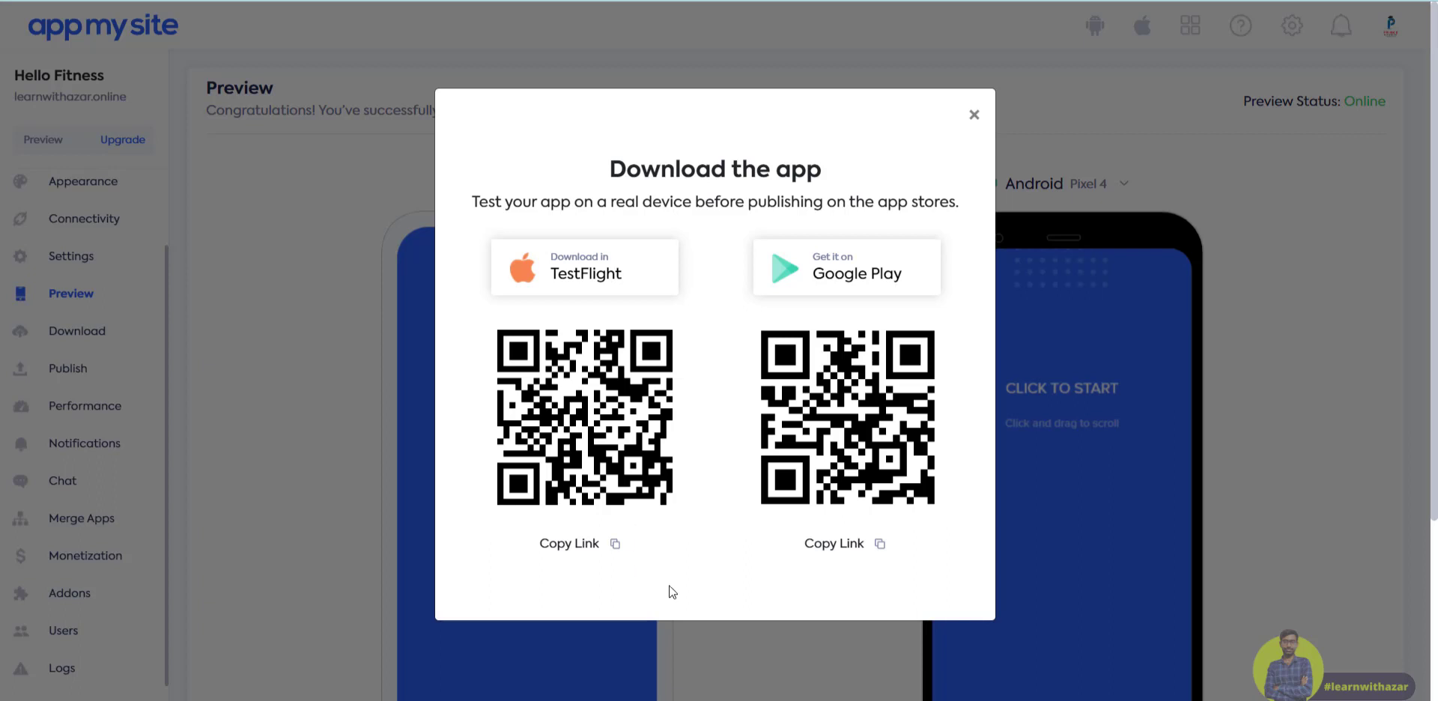
click(974, 114)
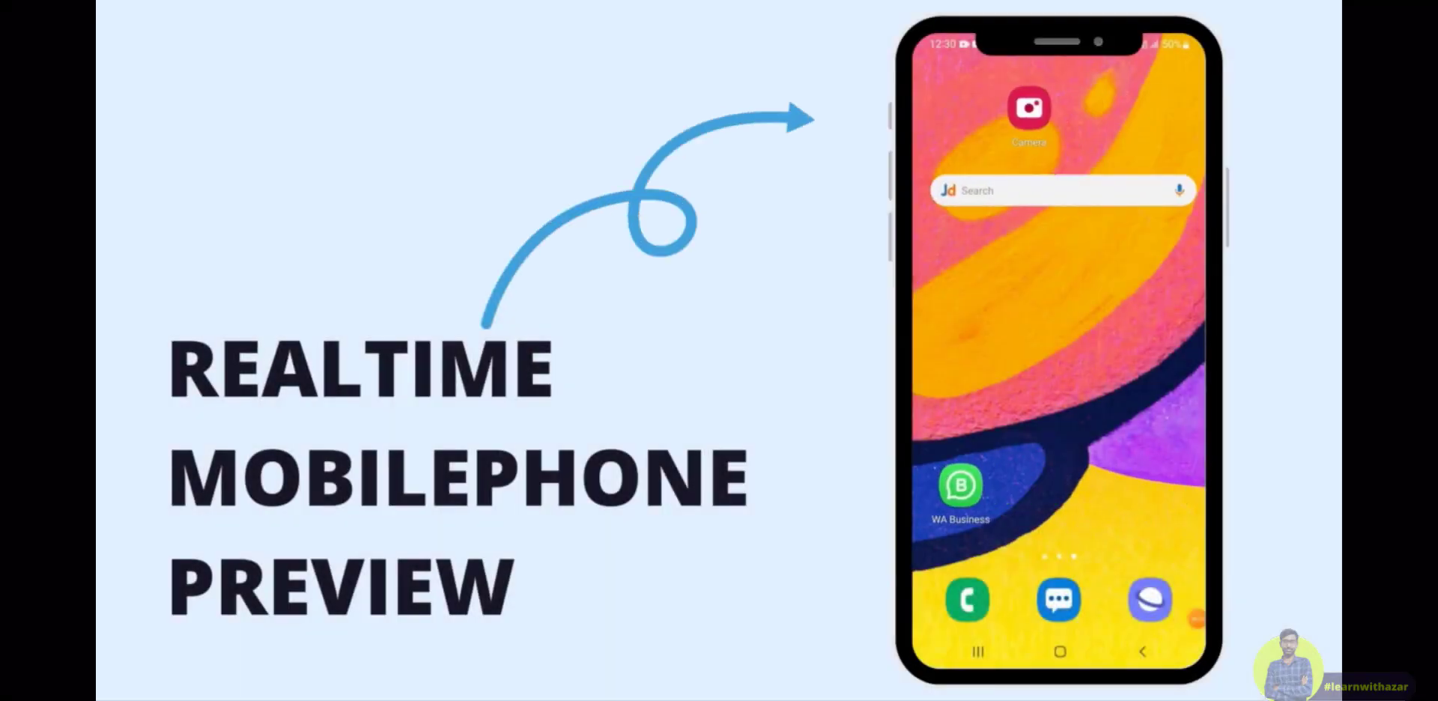